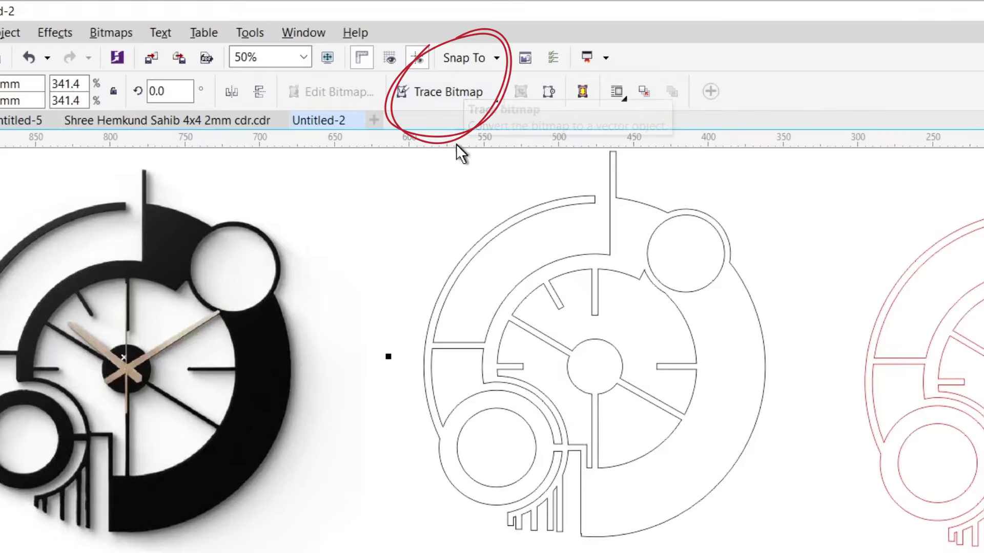
- Try an outline trace of the clock image as a detailed logo in PowerTRACE and move the traced result off the original
left_click(460, 98)
mouse_move(460, 163)
left_click(615, 198)
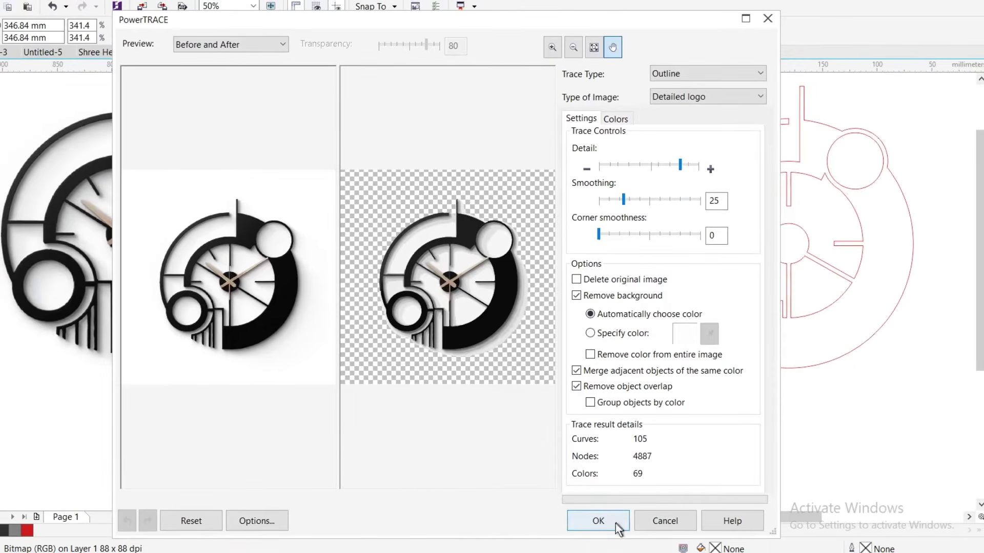
left_click(596, 520)
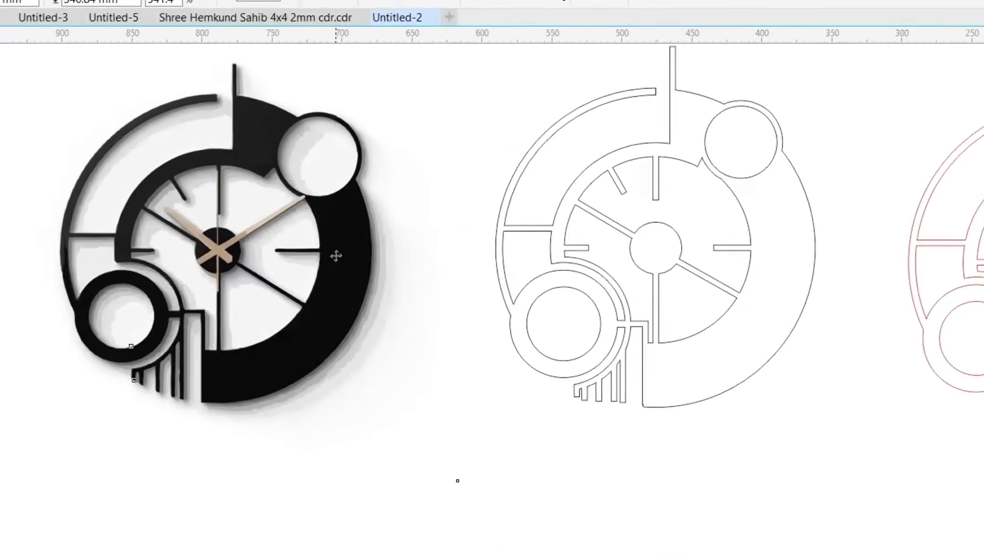
left_click_drag(336, 256, 375, 362)
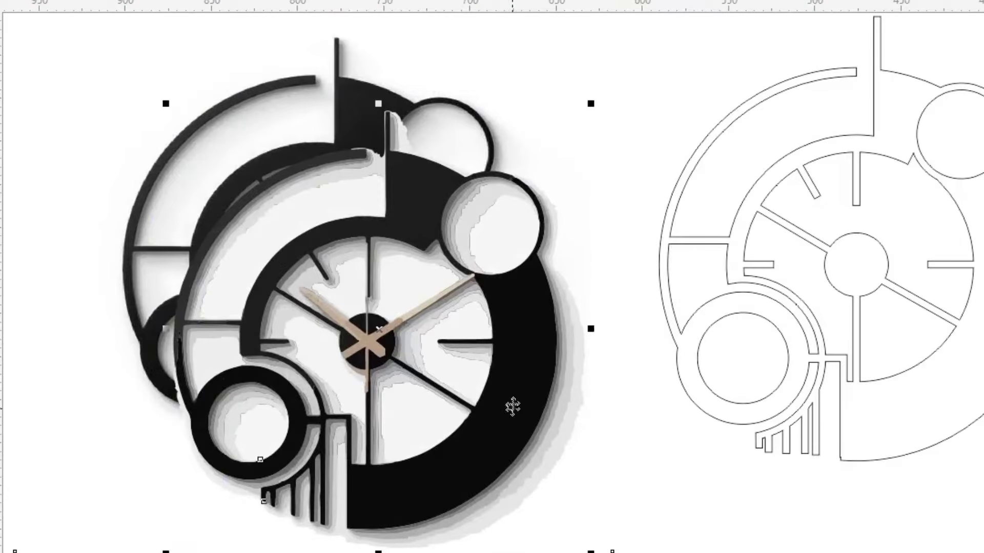
- Move the two outline drawings away from the page and place the clock image just to the left of the page
scroll(516, 421, "down", 5)
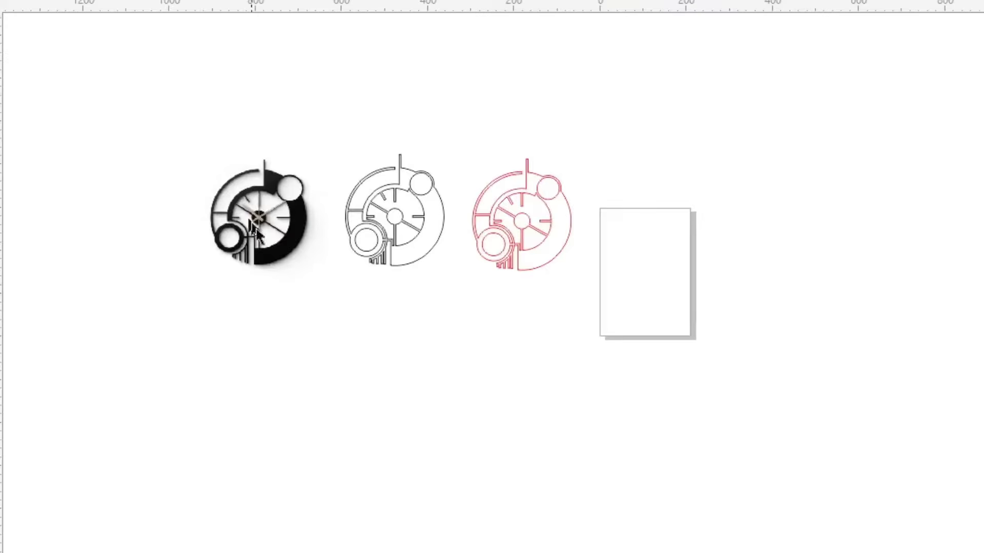
left_click_drag(271, 236, 789, 287)
left_click_drag(305, 125, 576, 286)
left_click_drag(547, 225, 180, 228)
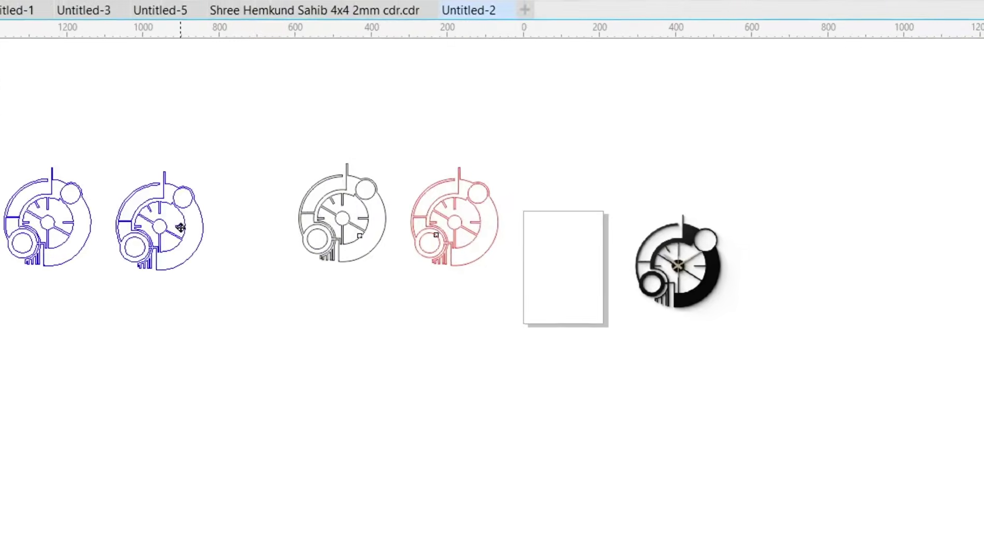
scroll(615, 206, "up", 1)
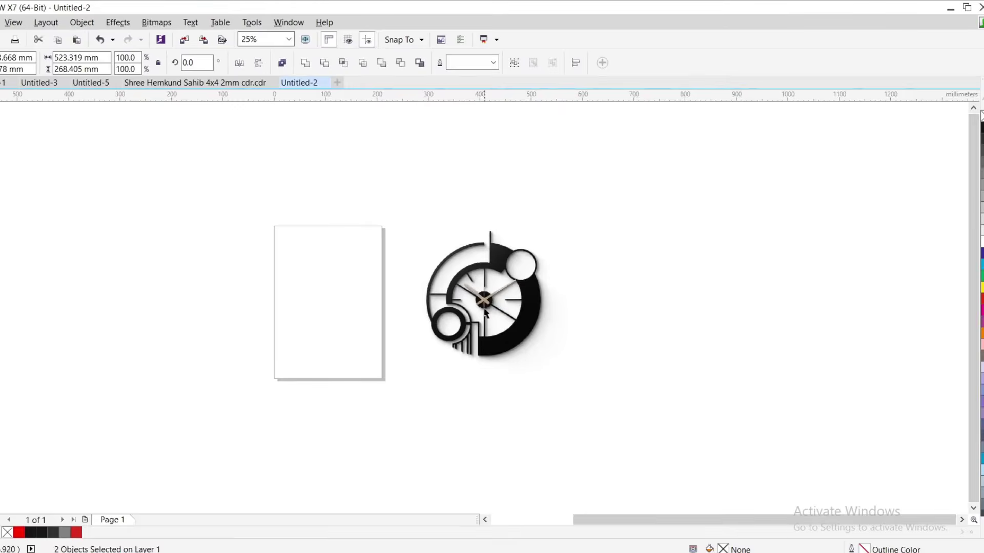
left_click_drag(741, 346, 275, 309)
left_click_drag(166, 283, 167, 283)
scroll(206, 258, "up", 1)
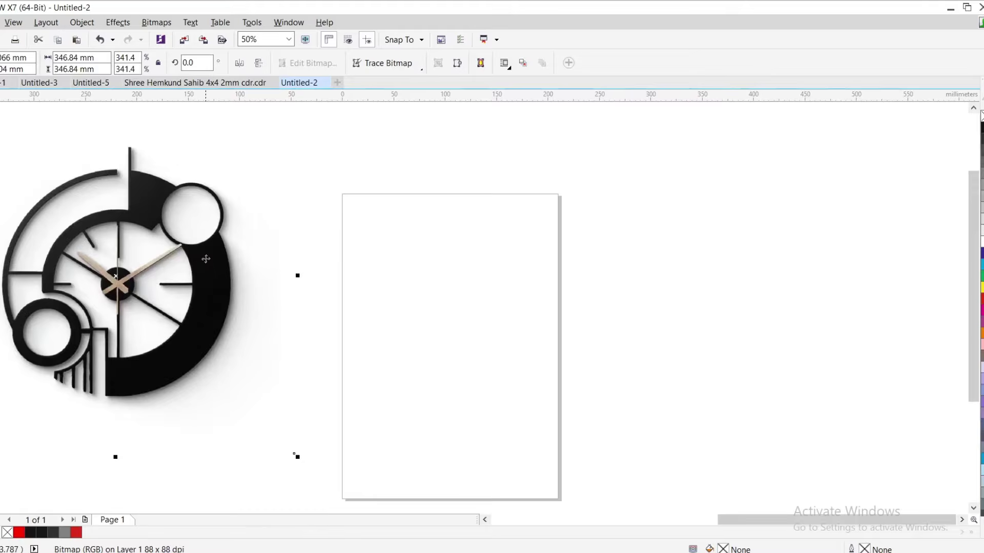
left_click(350, 259)
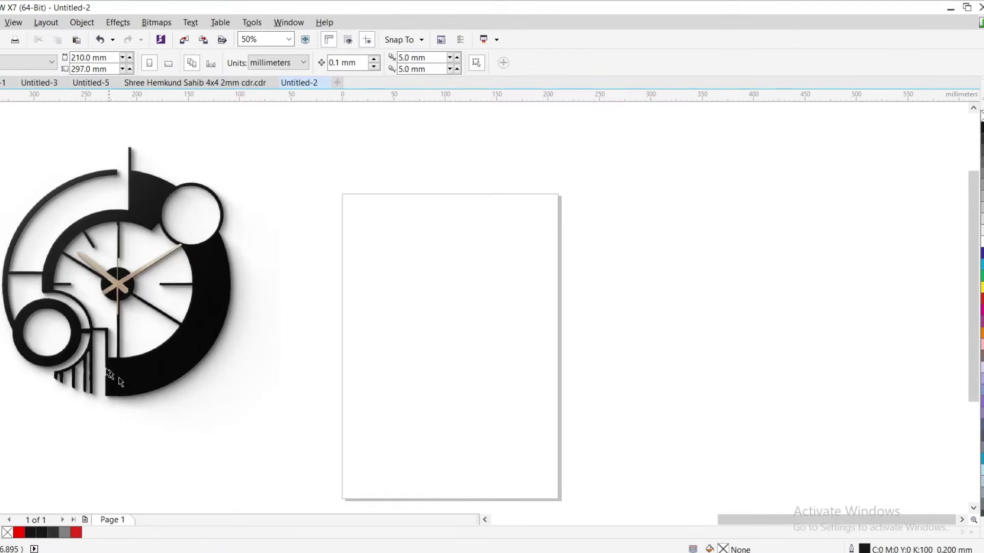
- Draw a circle about 202 mm in diameter and center it on the page
left_click(0, 228)
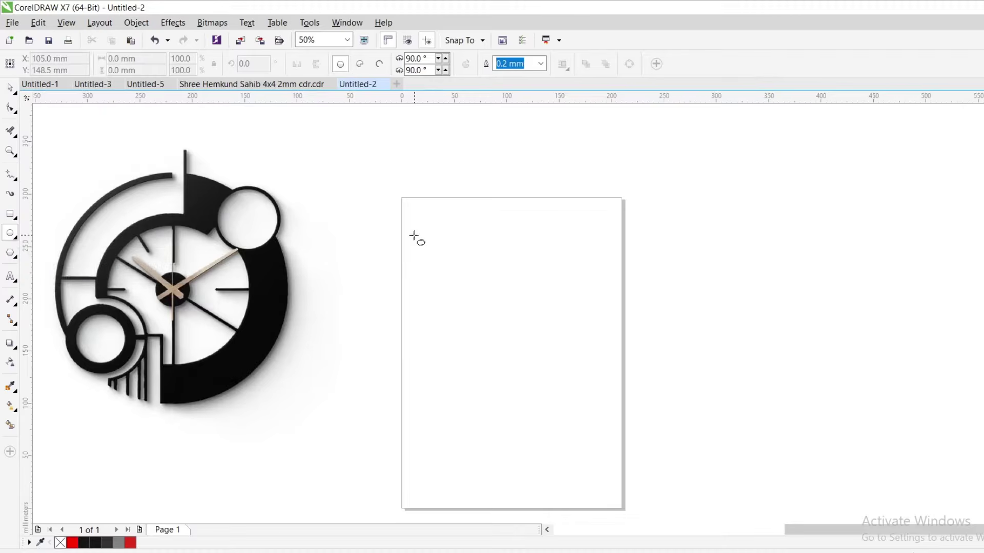
left_click_drag(357, 229, 464, 353)
mouse_move(526, 361)
left_mouse_down()
mouse_move(575, 413)
mouse_move(633, 448)
left_mouse_up()
key("space")
key("p")
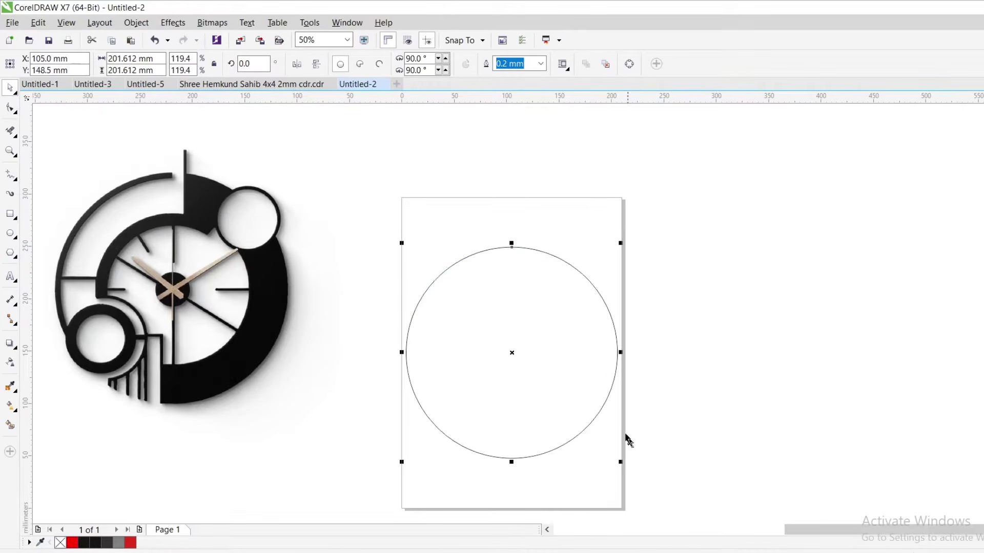
- Turn the large circle into an arc and place a vertical and a horizontal guideline through its center
left_click(10, 108)
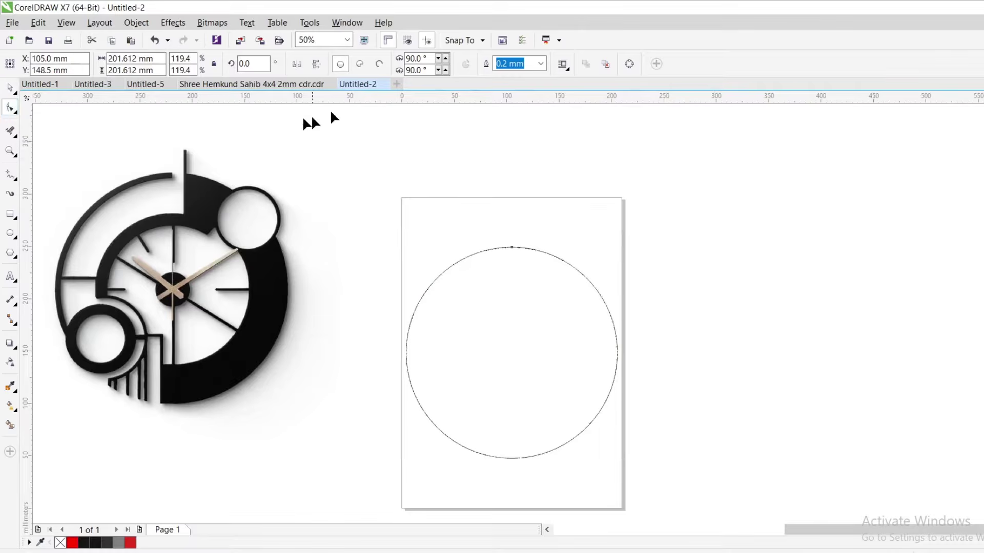
left_click(378, 65)
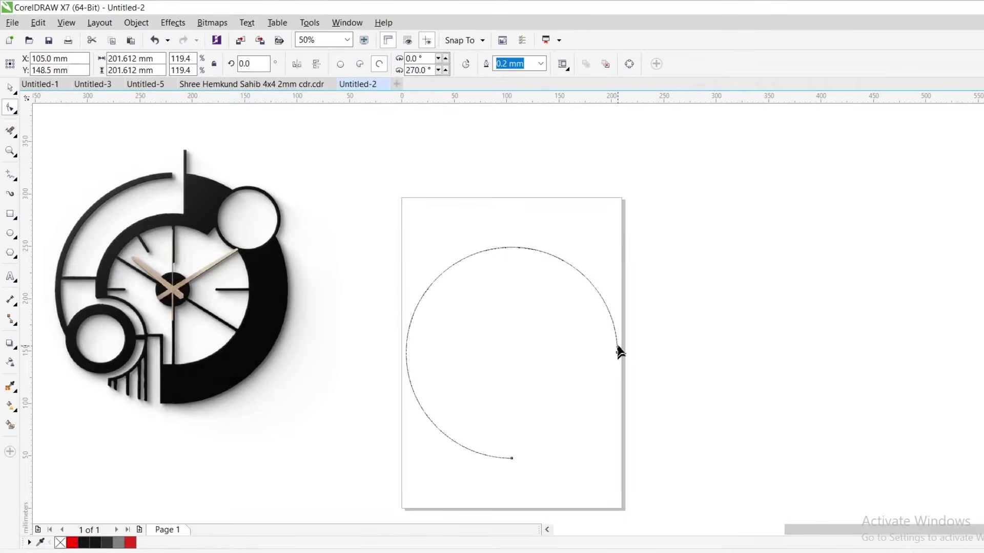
left_click_drag(26, 271, 330, 320)
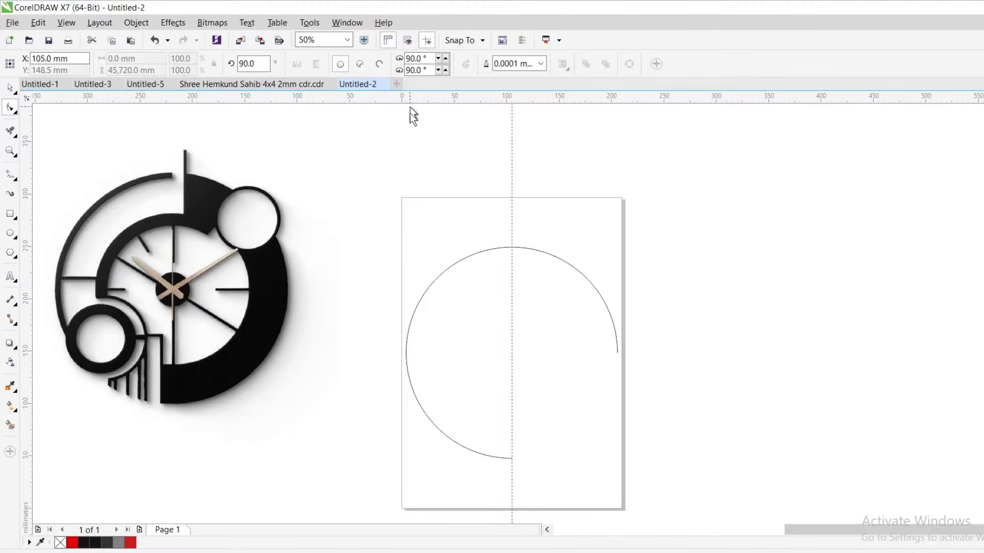
left_click_drag(412, 98, 512, 352)
- Shorten the arc from both ends so that it spans from about 98° to 210° along the circle's left side
left_click(617, 353)
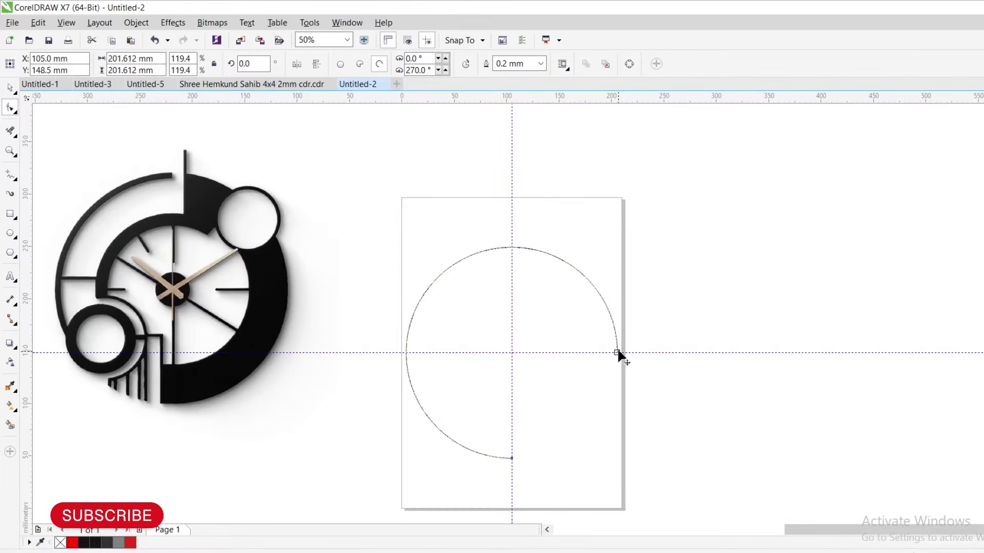
left_click_drag(618, 352, 497, 248)
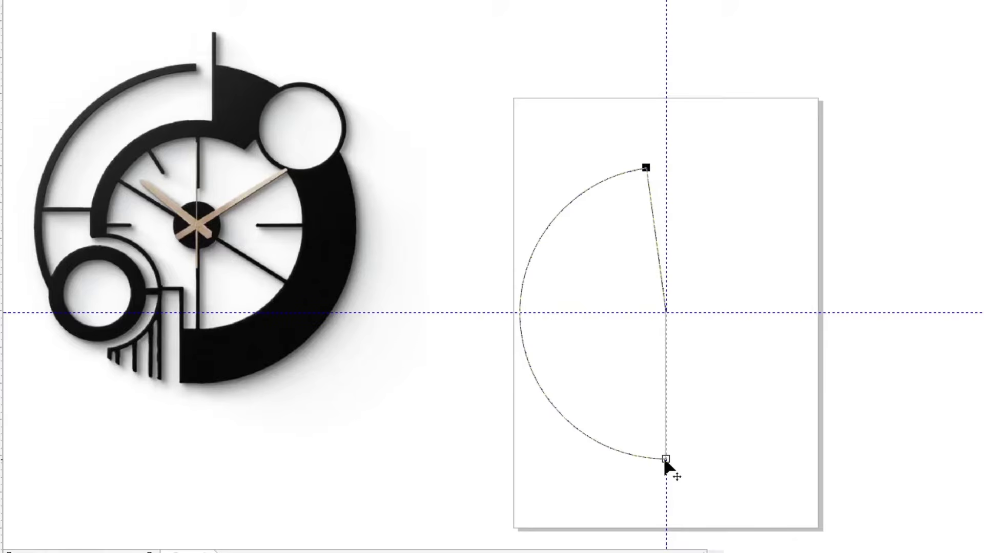
left_click_drag(665, 460, 523, 397)
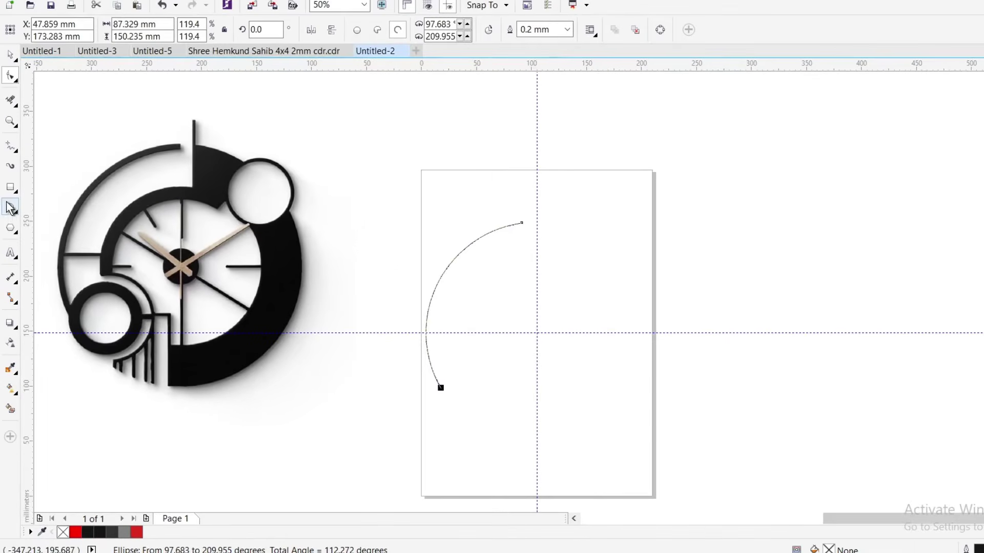
- Draw a small circle at the arc's lower end and scale it to about 45 mm in diameter
left_click(10, 207)
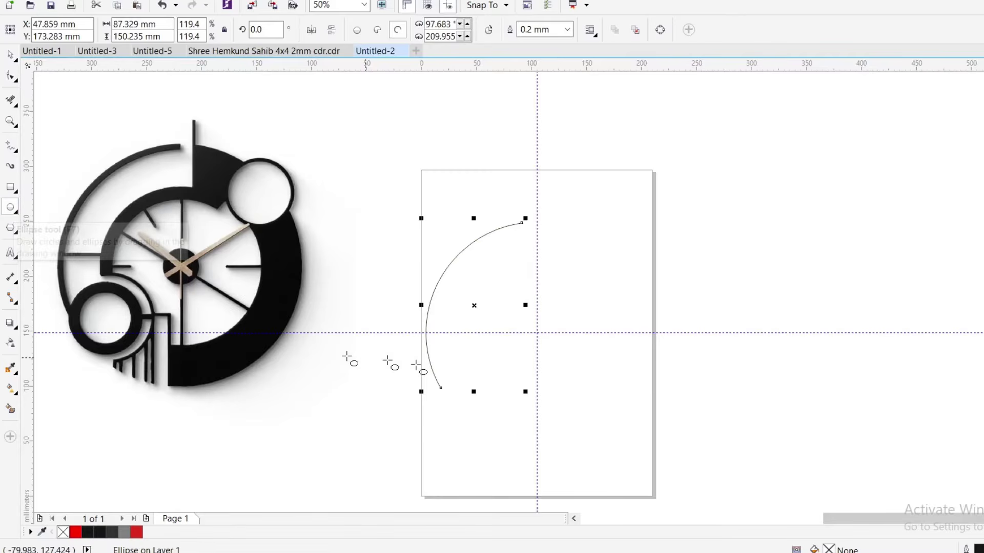
mouse_move(462, 355)
left_mouse_down()
mouse_move(522, 432)
mouse_move(512, 429)
mouse_move(517, 420)
left_mouse_up()
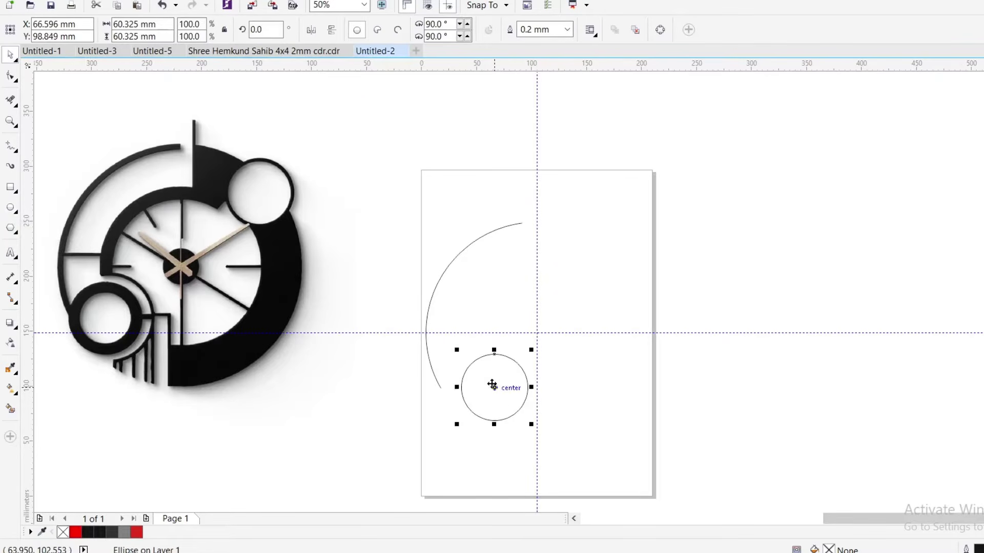
left_click_drag(492, 384, 465, 390)
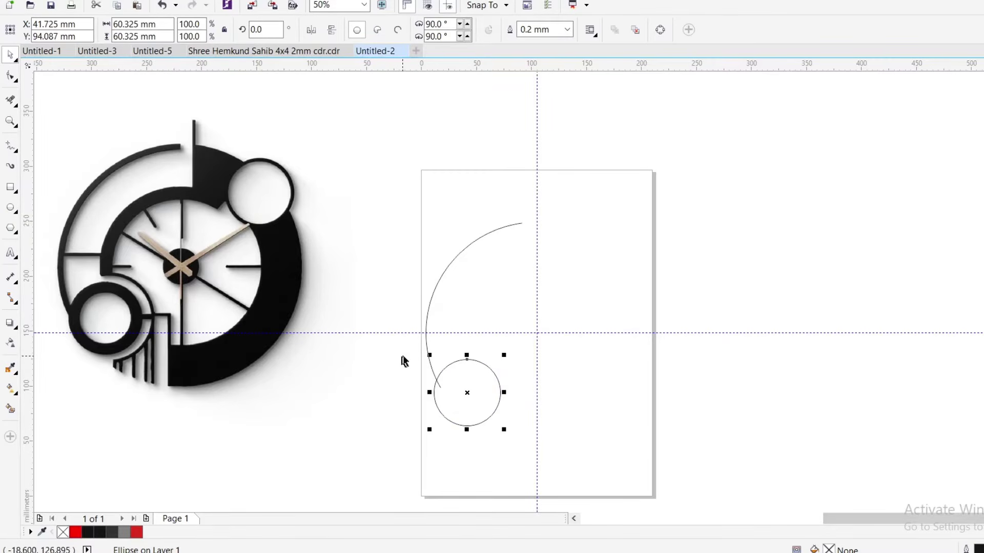
left_click_drag(502, 355, 478, 385)
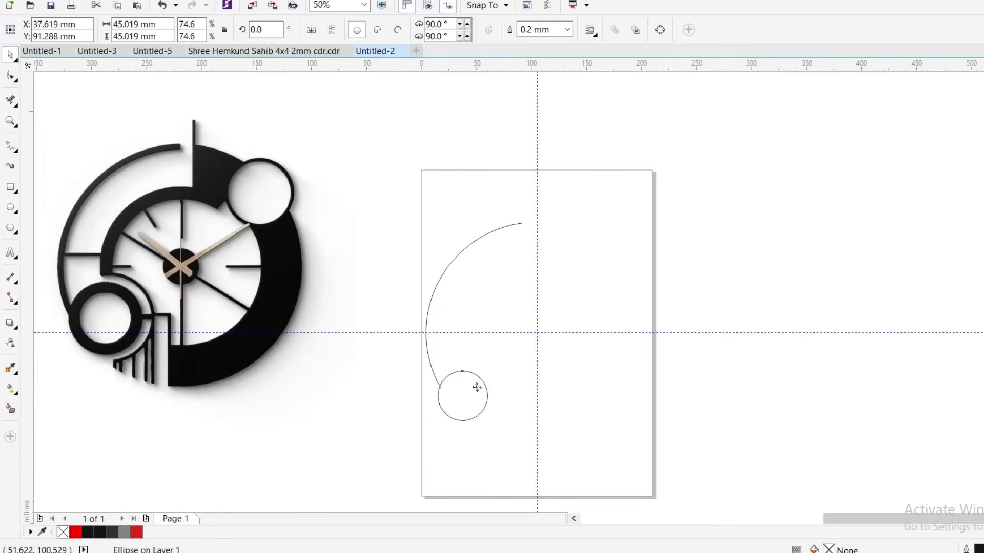
- Nudge the small circle 1.2 mm to the left and 0.2 mm down against the arc's lower end
left_click(504, 390)
left_click(478, 394)
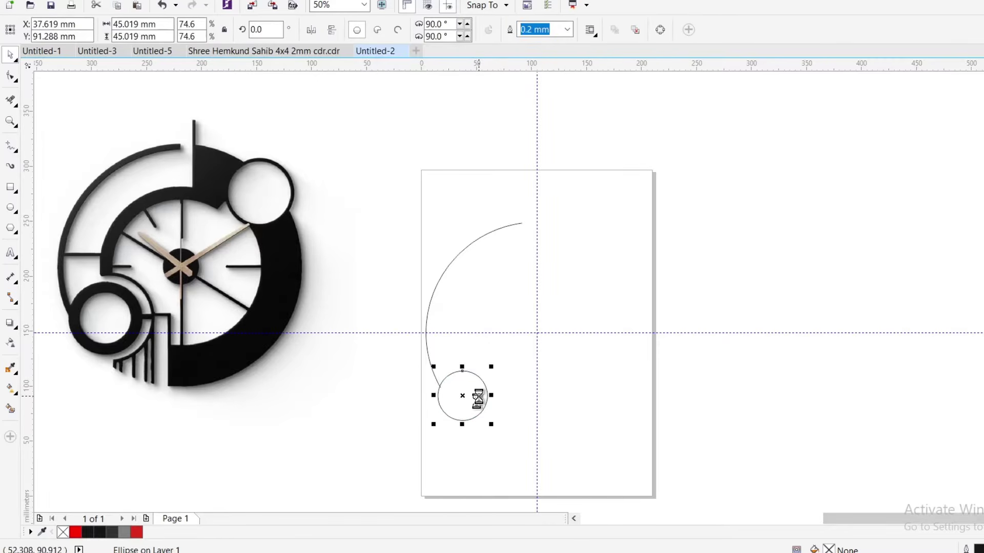
key("Left")
key("Left")
key("Left")
key("Left")
key("Left")
key("Left")
key("Left")
key("Left")
key("Left")
key("Left")
key("Left")
key("Down")
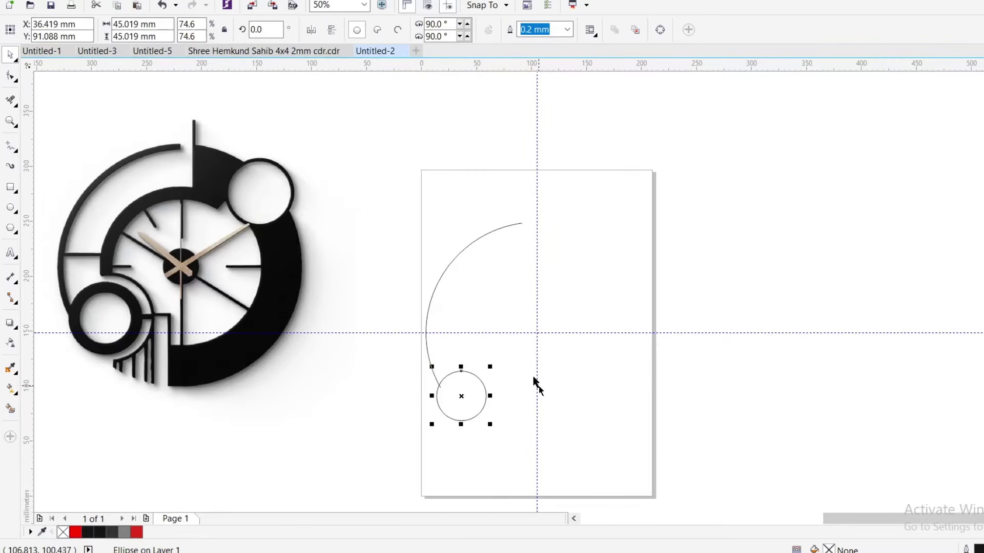
left_click(541, 390)
- Duplicate the left arc in place and reshape the copy to span from about 54° to 90° at the upper right
scroll(452, 285, "down", 1)
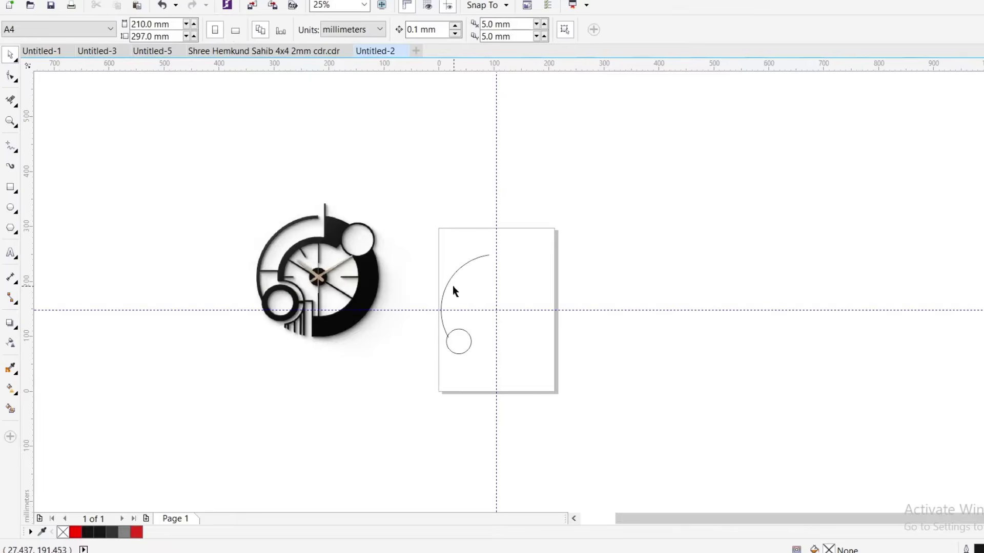
scroll(453, 354, "up", 1)
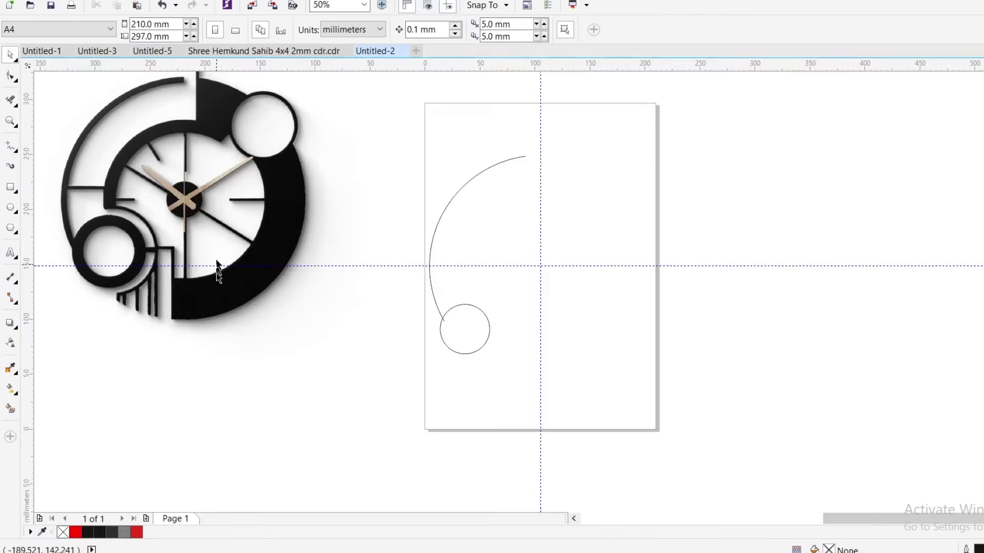
right_click(464, 189)
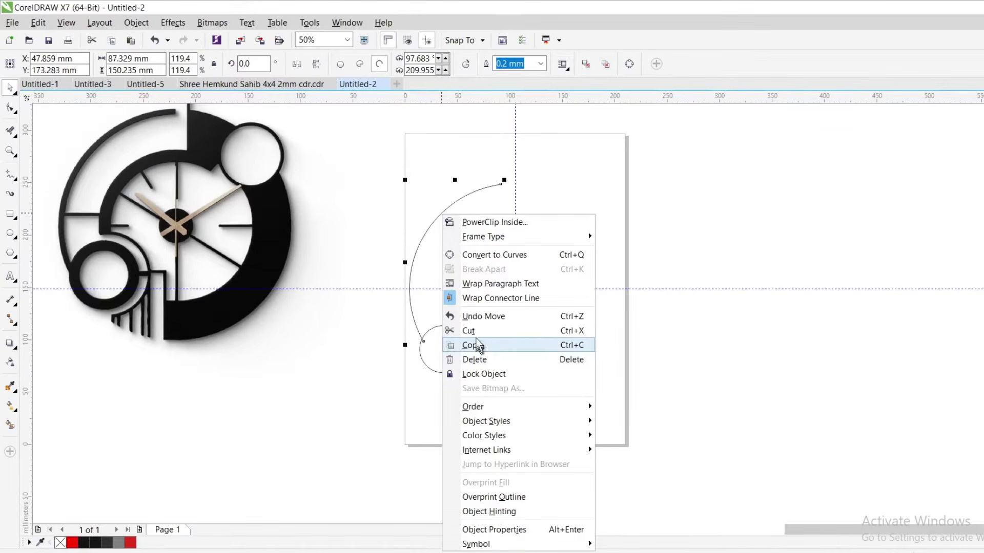
left_click(488, 345)
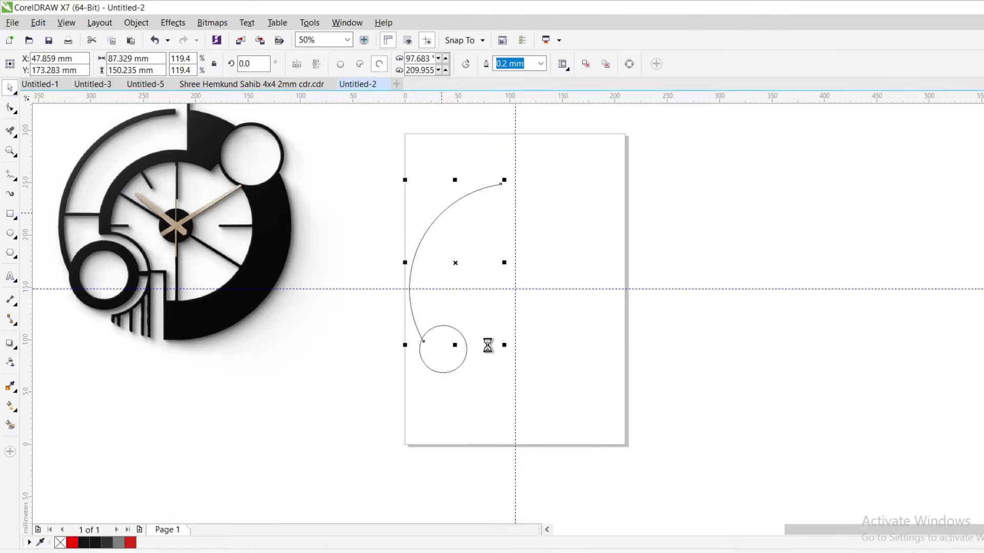
left_click(454, 266)
left_click(10, 108)
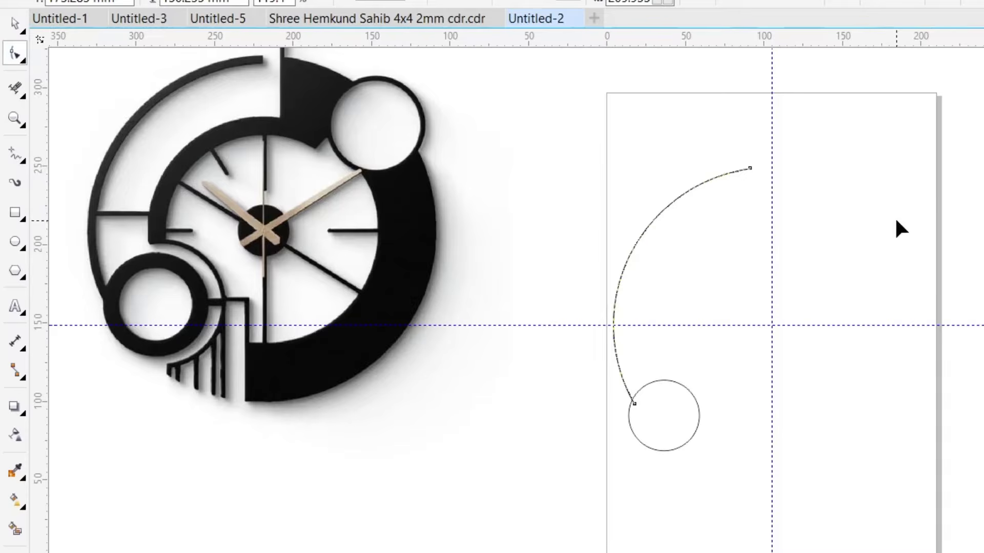
left_click_drag(752, 174, 863, 200)
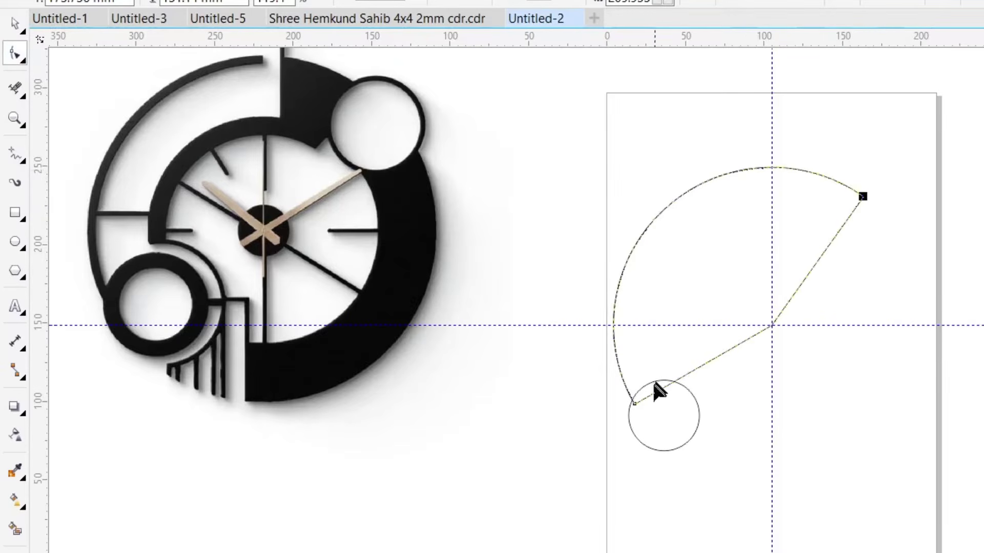
left_click_drag(635, 405, 769, 169)
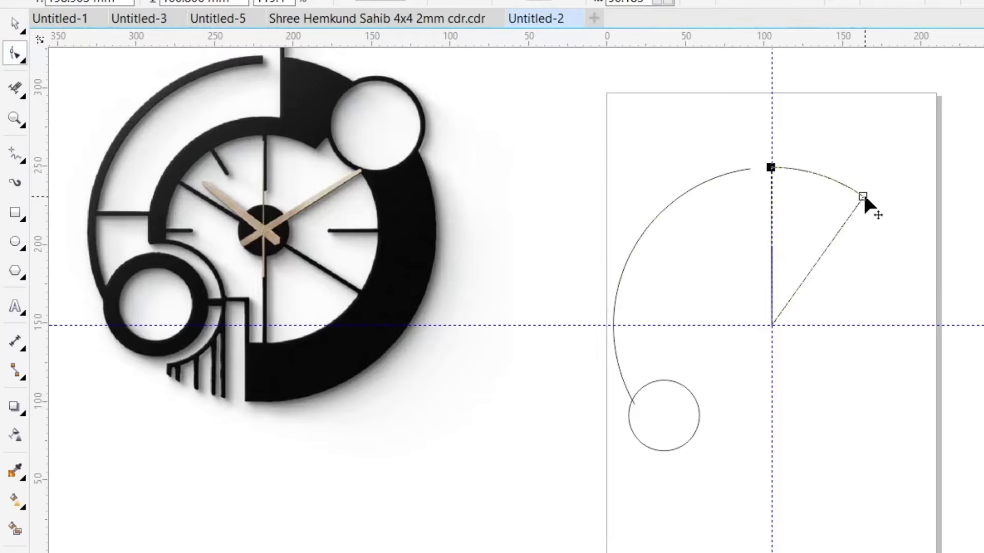
- Duplicate the upper-right segment in place and reshape the copy to run from about 265° to 27° along the lower right
key("ctrl+c")
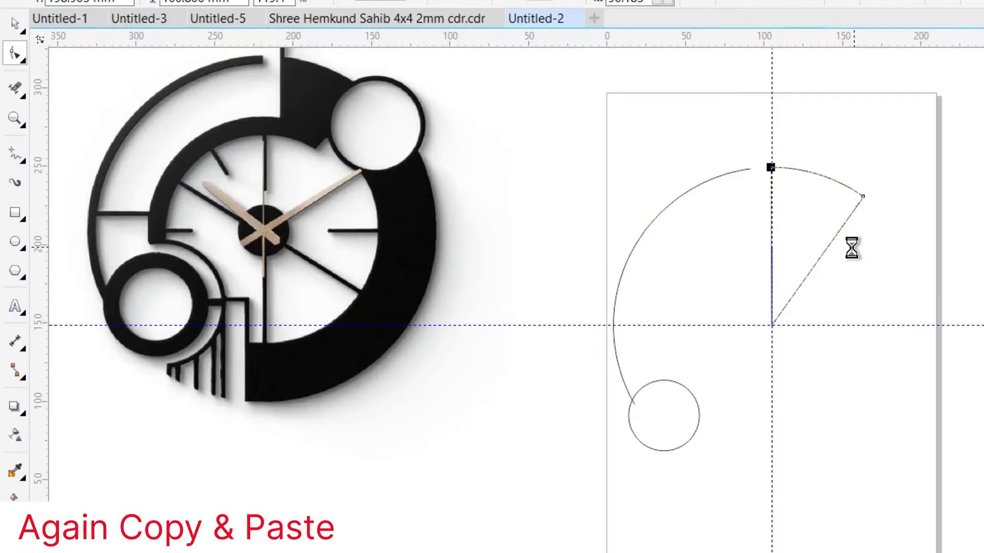
key("ctrl+v")
left_click_drag(863, 201, 757, 491)
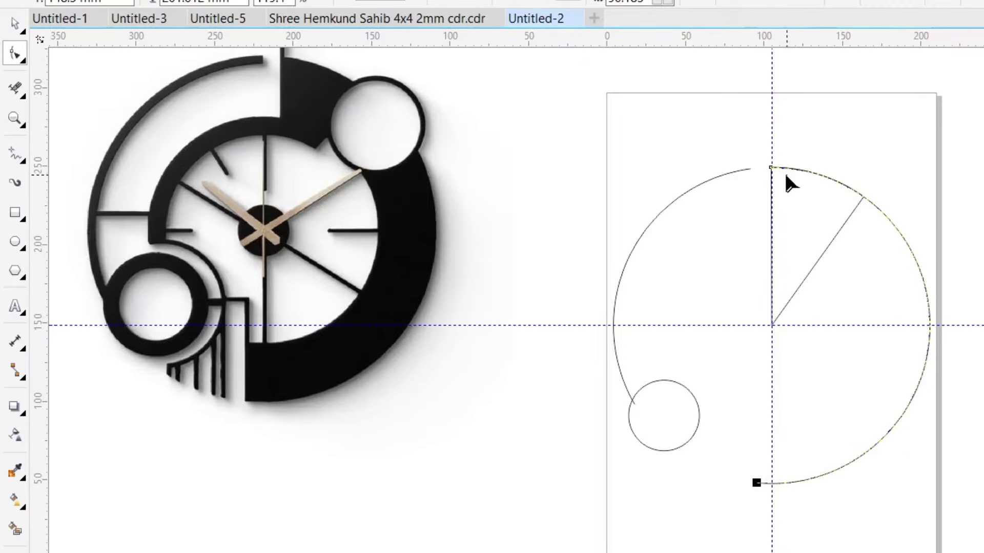
left_click_drag(769, 168, 912, 255)
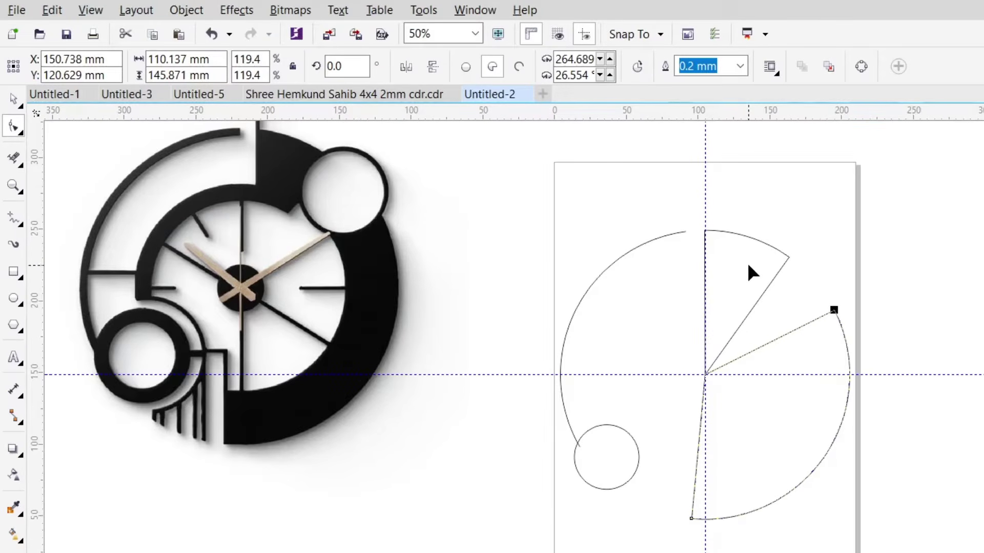
- Convert the upper-right and lower-right pie shapes into open arcs
left_click(748, 264)
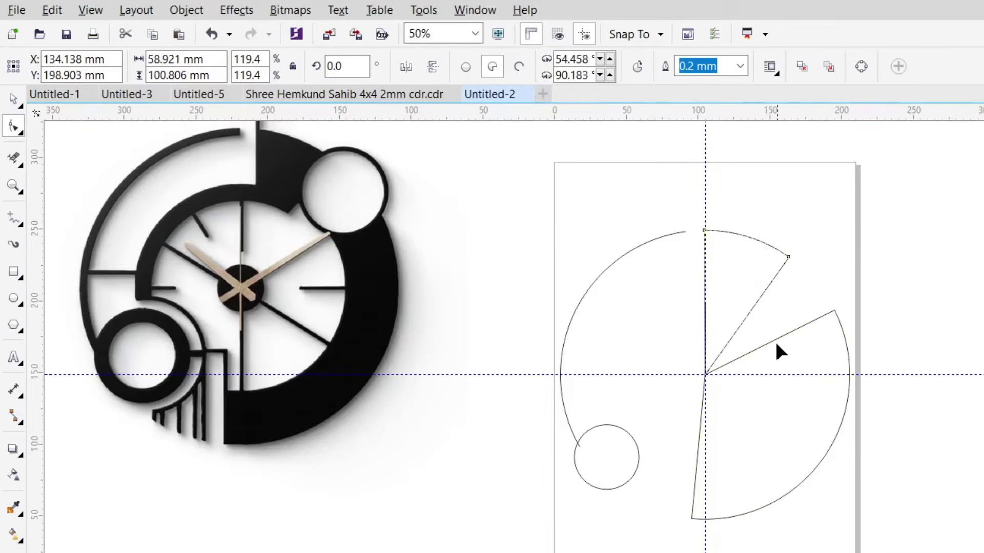
key("space")
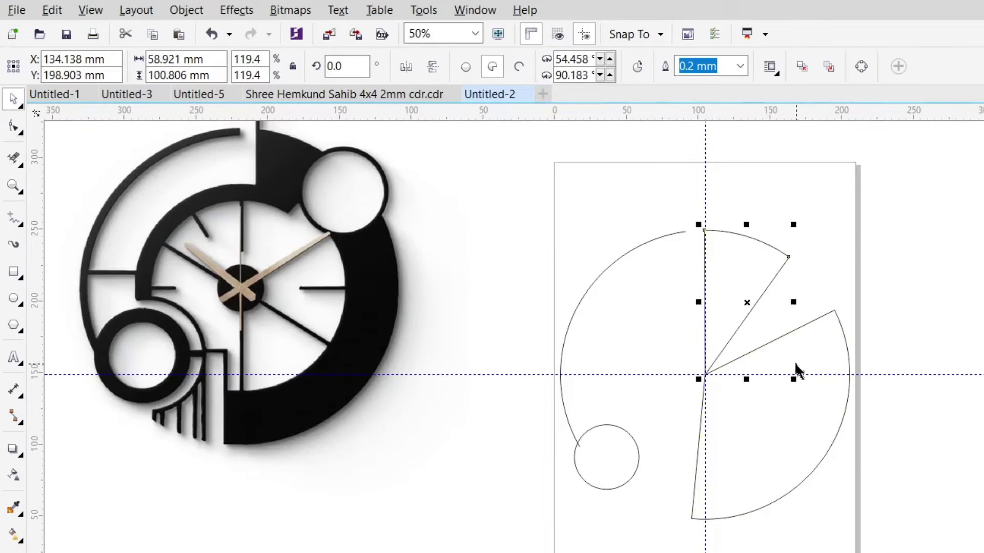
left_click(519, 66)
left_click(800, 363)
left_click(519, 66)
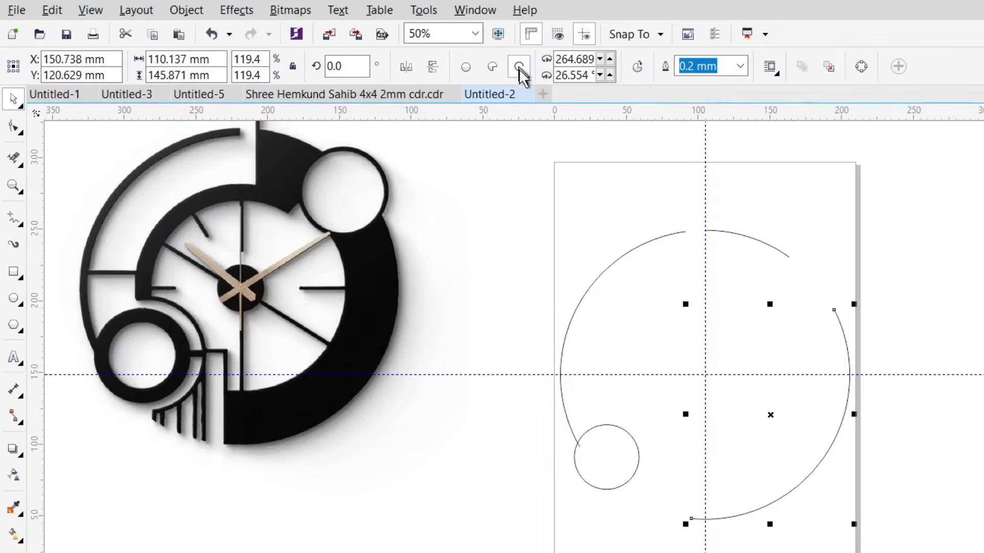
- Draw a circle centred on the guideline intersection and enlarge it to about 111.5 mm in diameter
key("F10")
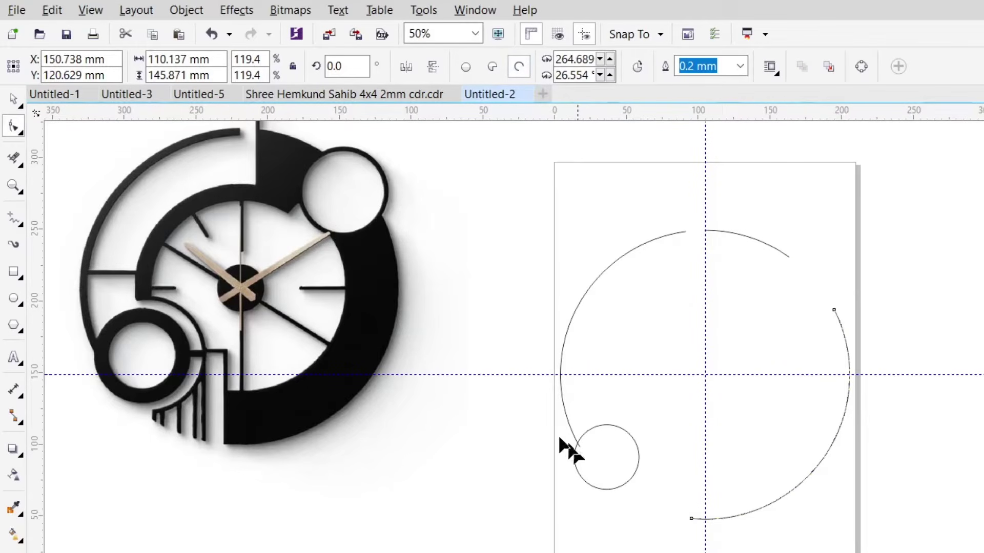
left_click(13, 298)
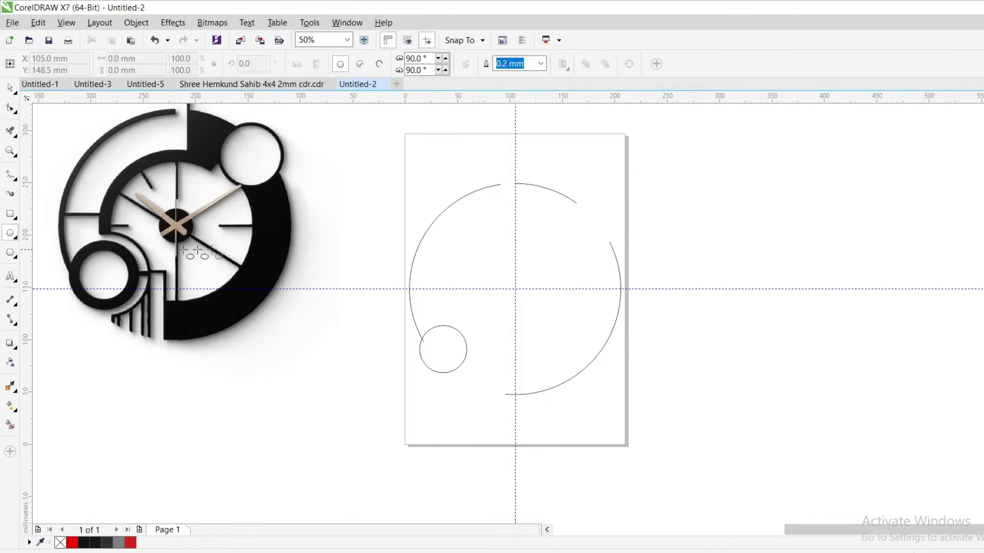
left_click_drag(515, 289, 565, 319)
key("space")
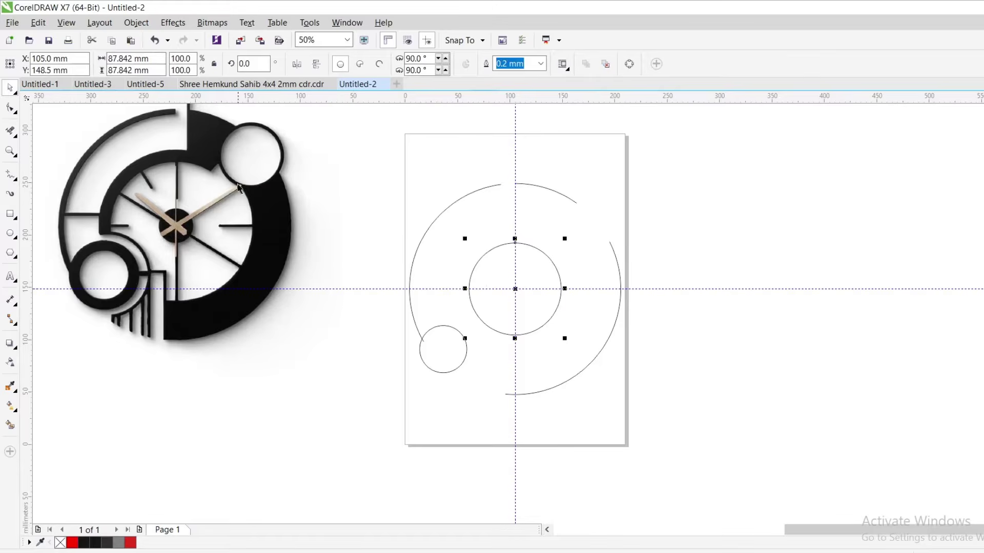
mouse_move(566, 238)
left_mouse_down()
mouse_move(580, 220)
mouse_move(569, 254)
mouse_move(577, 218)
mouse_move(577, 227)
left_mouse_up()
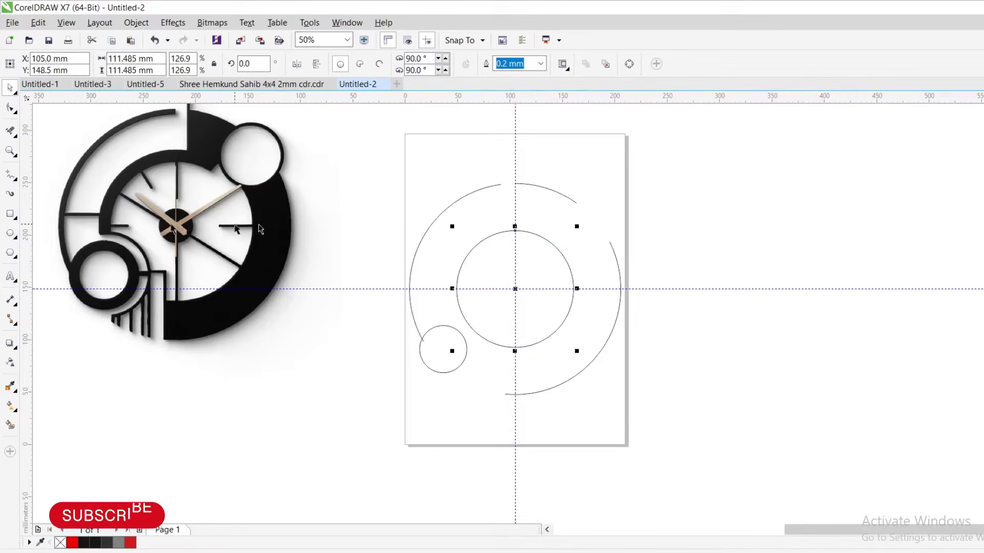
- Reshape the inner circle into an open arc running from about 56° to 202° around the upper-left side
left_click(11, 110)
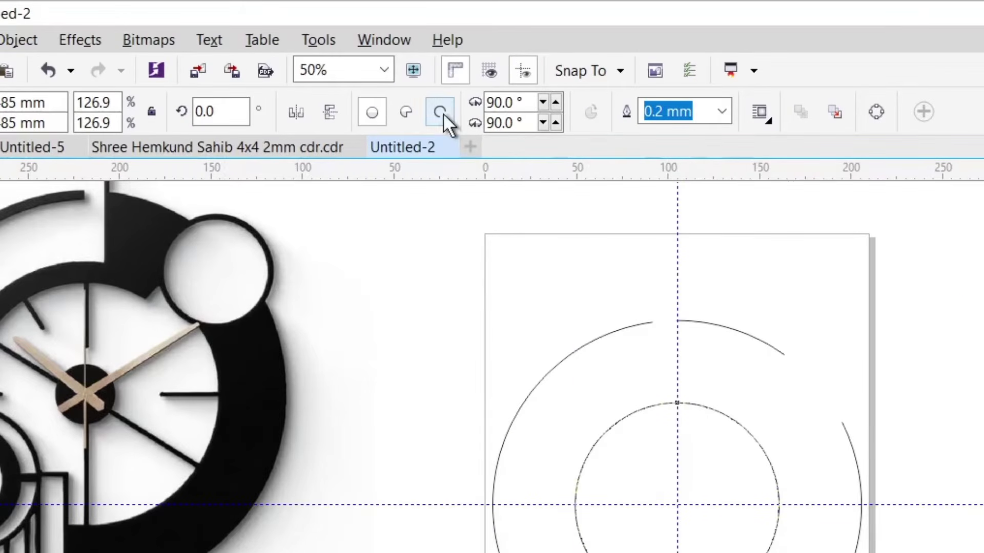
left_click(379, 63)
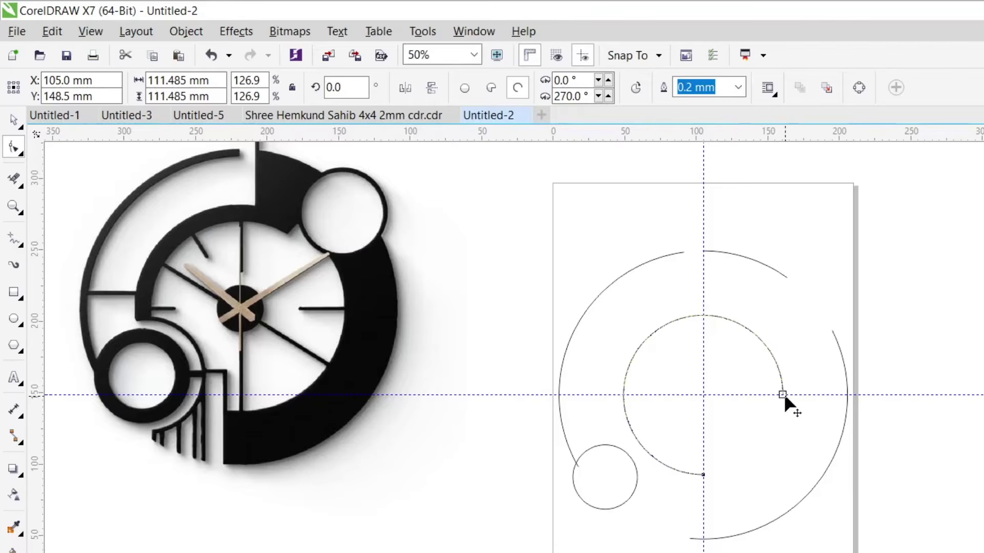
left_click_drag(782, 395, 703, 315)
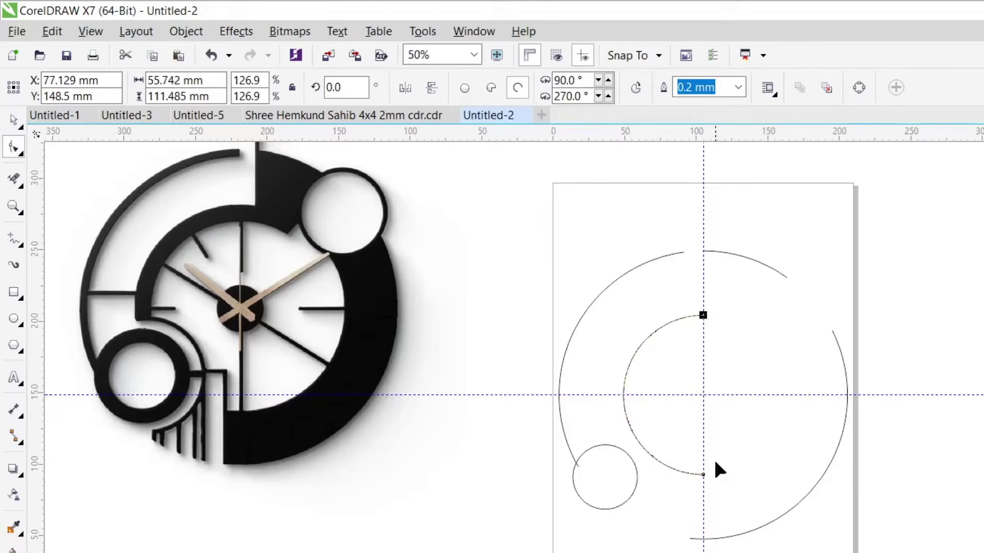
left_click_drag(703, 475, 630, 425)
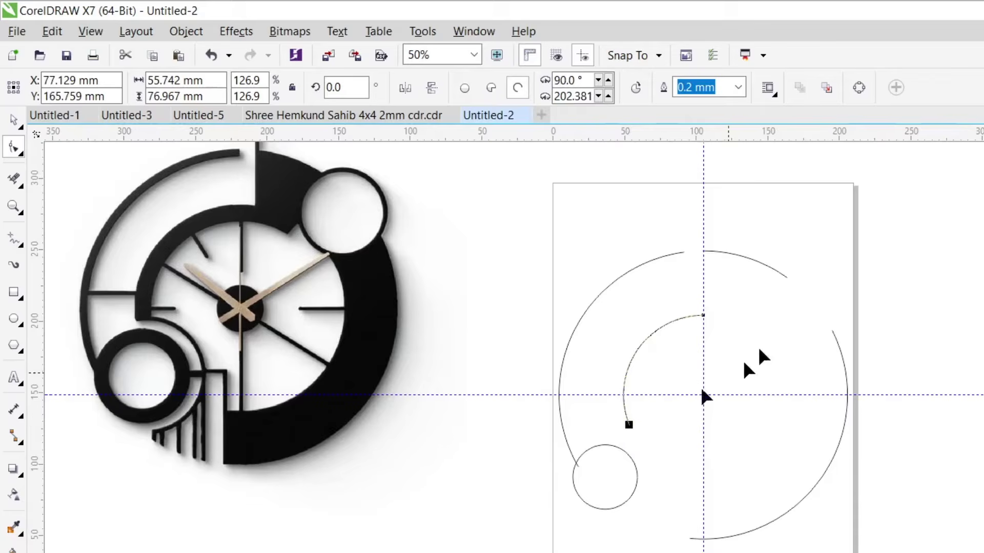
left_click_drag(705, 316, 747, 333)
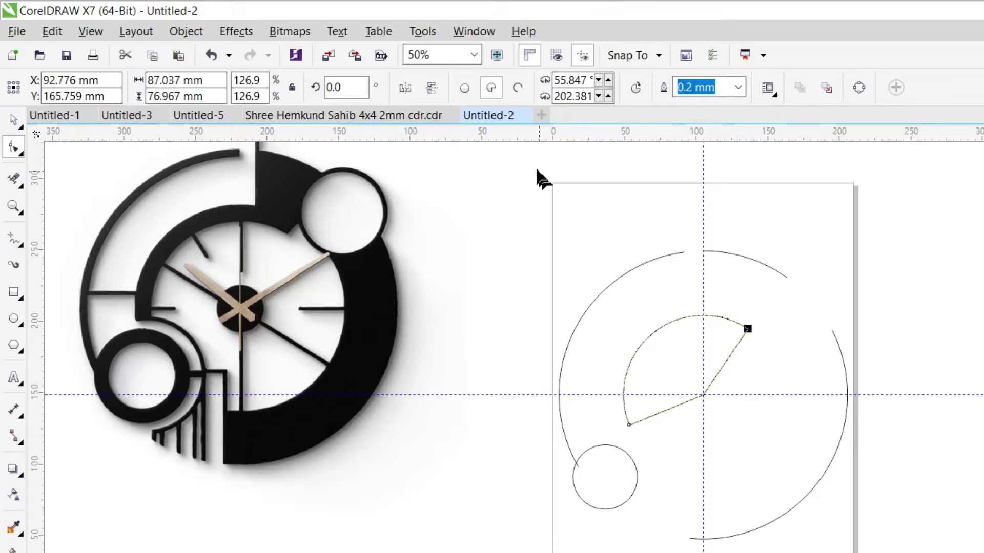
left_click(518, 88)
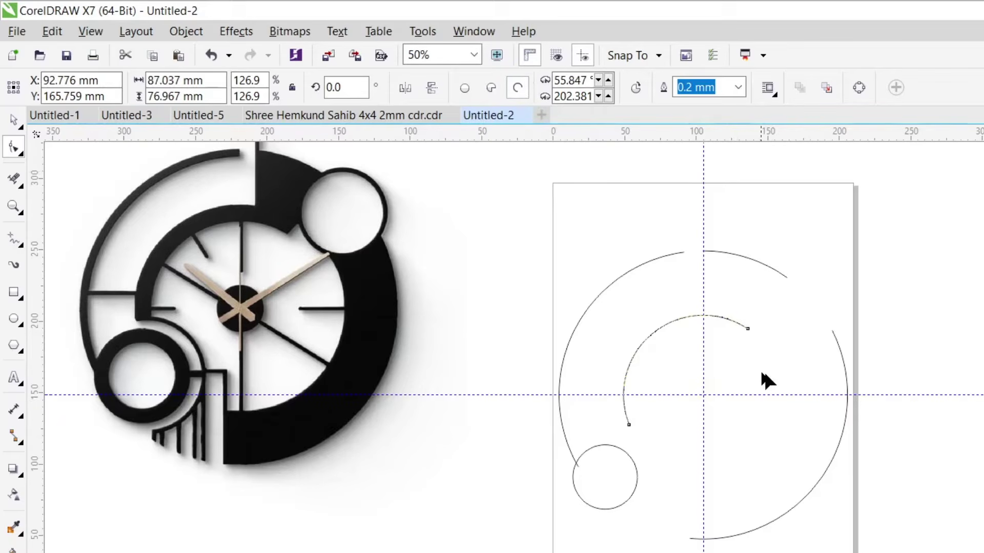
- Try to form the lower-right inner arc by rotating a copy of the upper-left inner arc 195° about the guideline intersection
key("space")
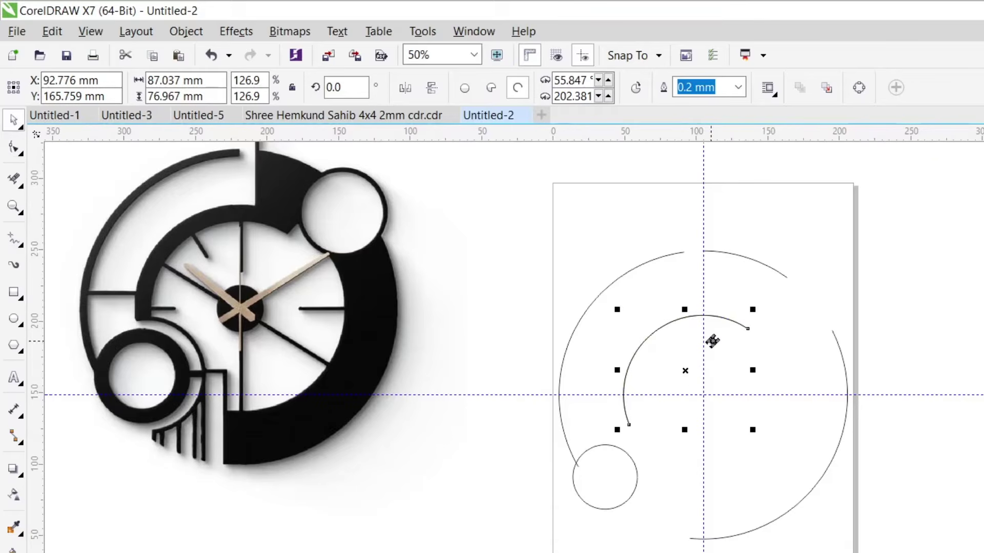
left_click(722, 326)
left_click_drag(752, 309, 803, 438)
key("Escape")
left_click_drag(682, 367, 703, 395)
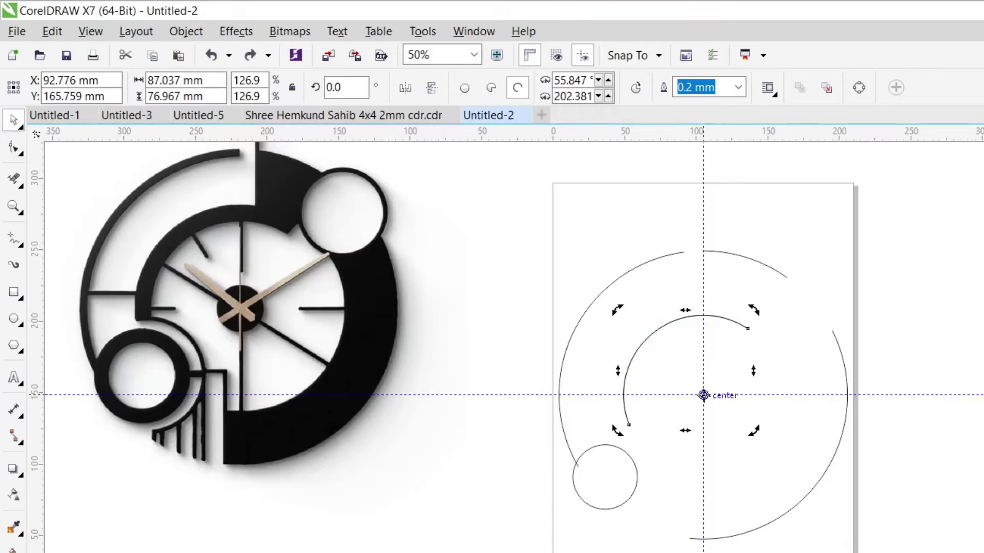
left_click_drag(753, 311, 675, 520)
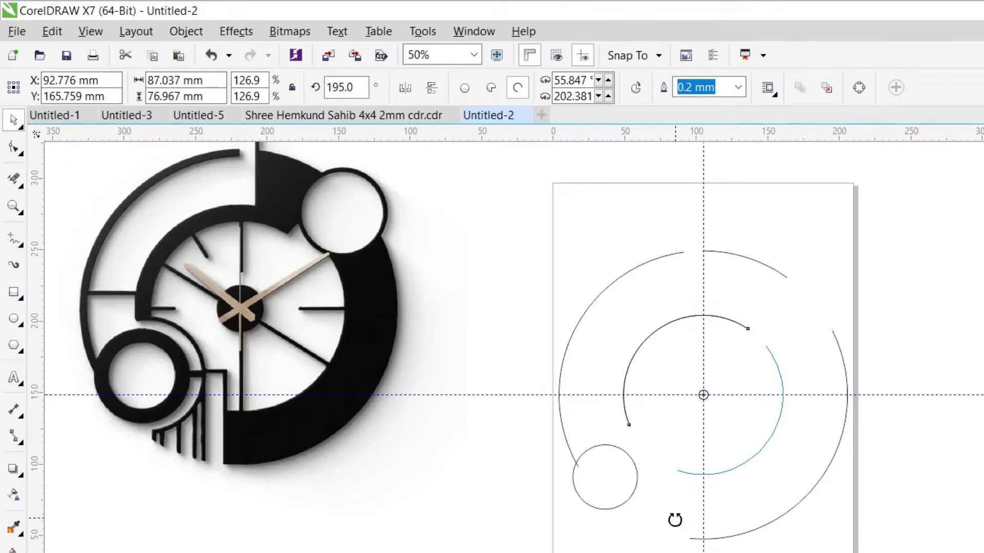
left_click_drag(675, 520, 677, 518)
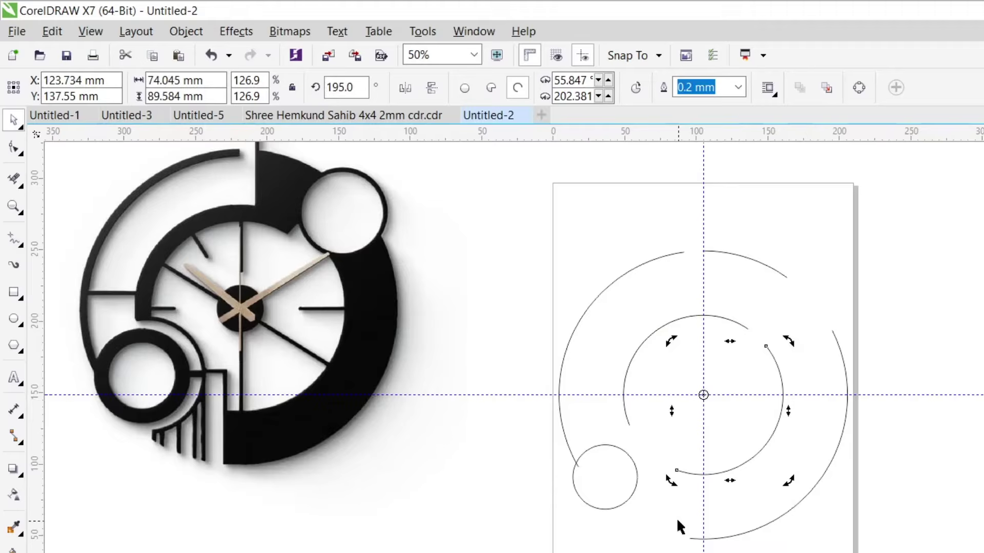
- Try enlarging the rotated arc copy to about 93.7 mm by 113.3 mm, and remove the copy
left_click(803, 337)
left_click(758, 441)
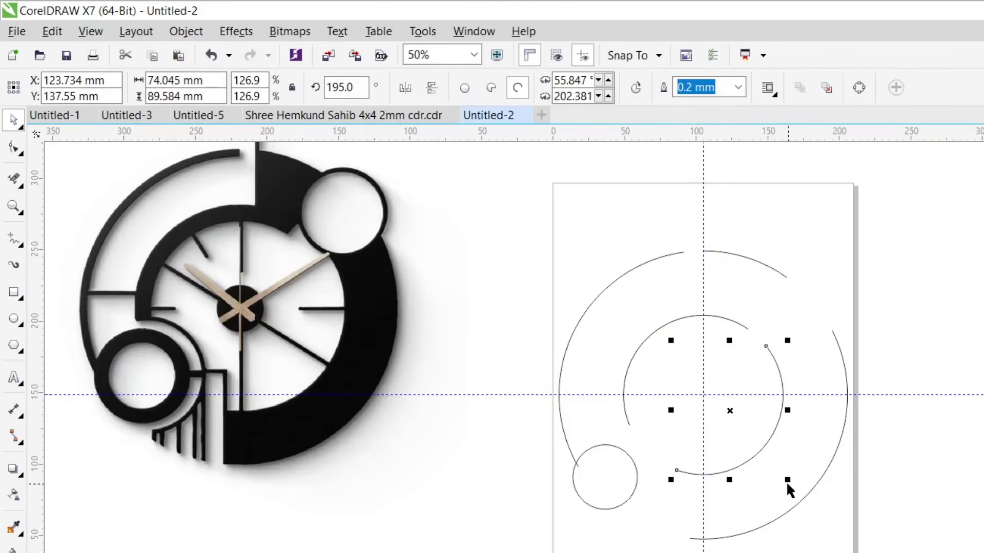
left_click_drag(788, 480, 815, 513)
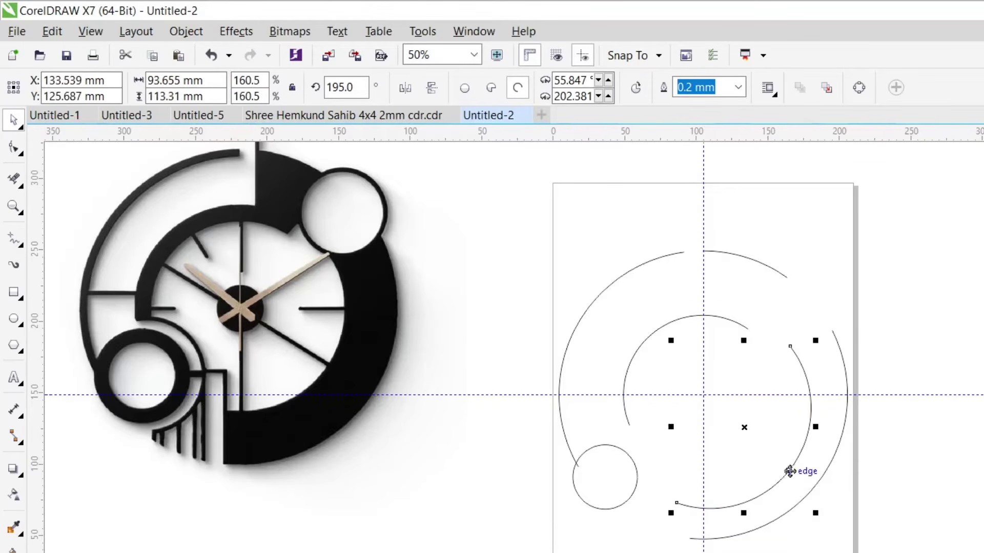
left_click(750, 440)
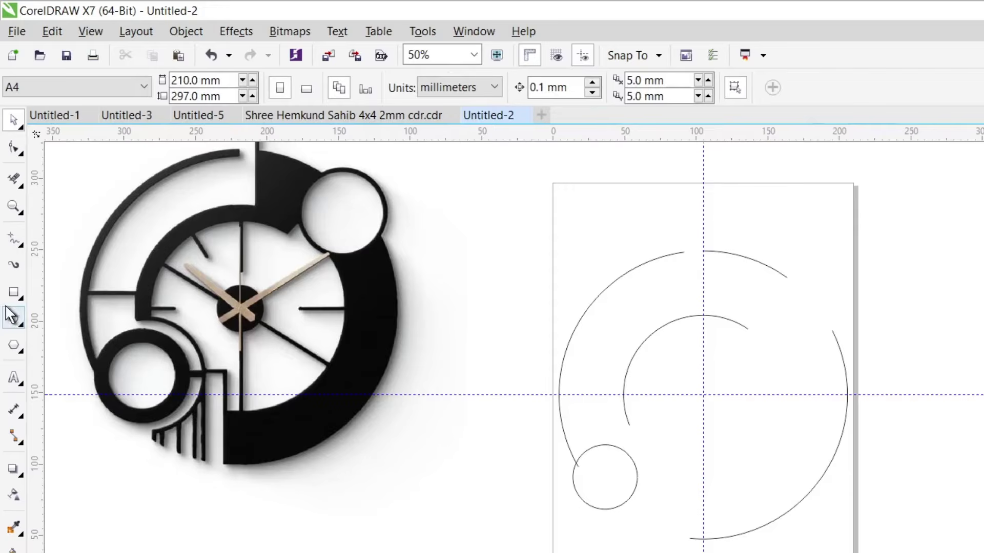
- Draw a circle centred on the page and reduce it to about 125.8 mm in diameter, just outside the inner arc
left_click(14, 319)
left_click_drag(535, 219, 687, 406)
key("space")
key("p")
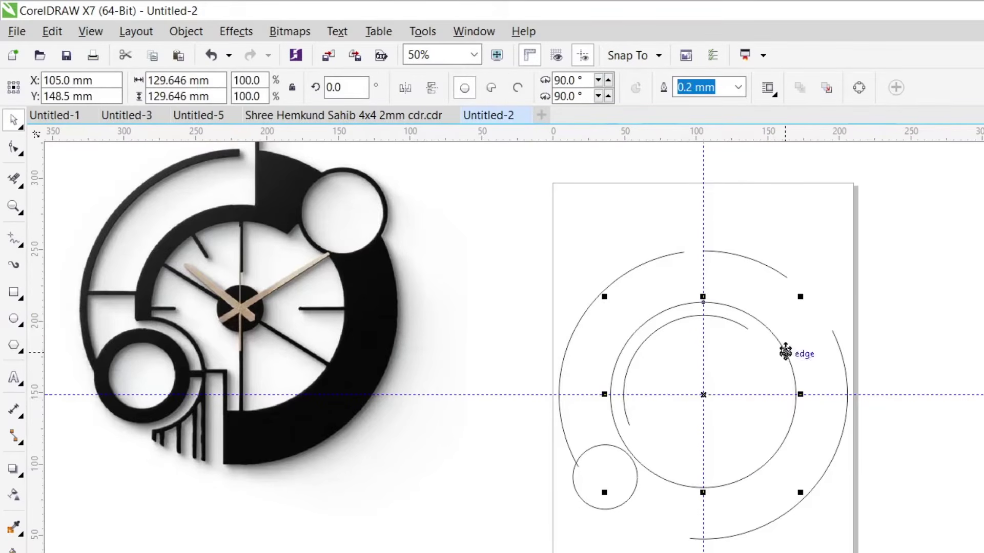
left_click_drag(801, 299, 796, 303)
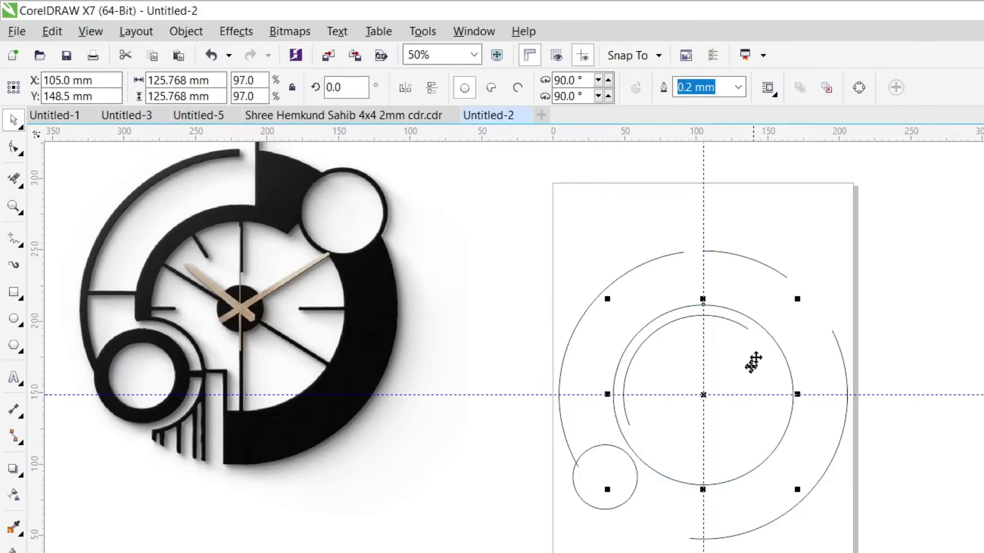
left_click(778, 359)
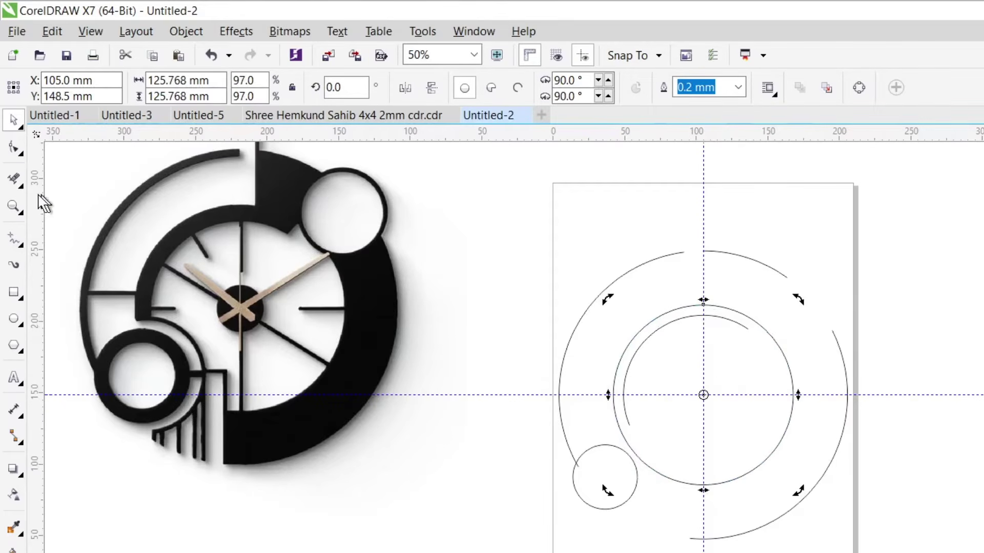
- Reshape the 125.8 mm circle into an open arc running from about 264° to 25° along the lower-right side
left_click(13, 150)
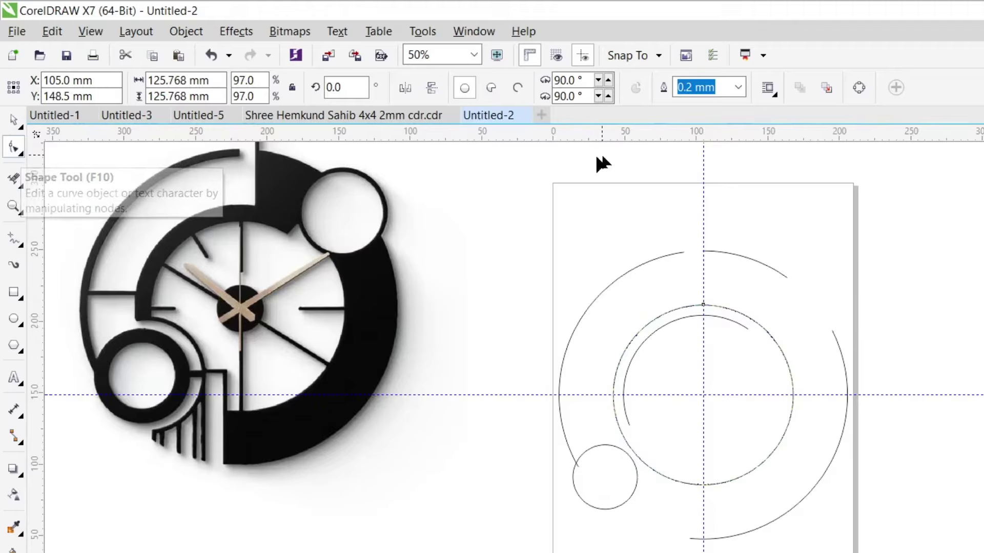
left_click(518, 87)
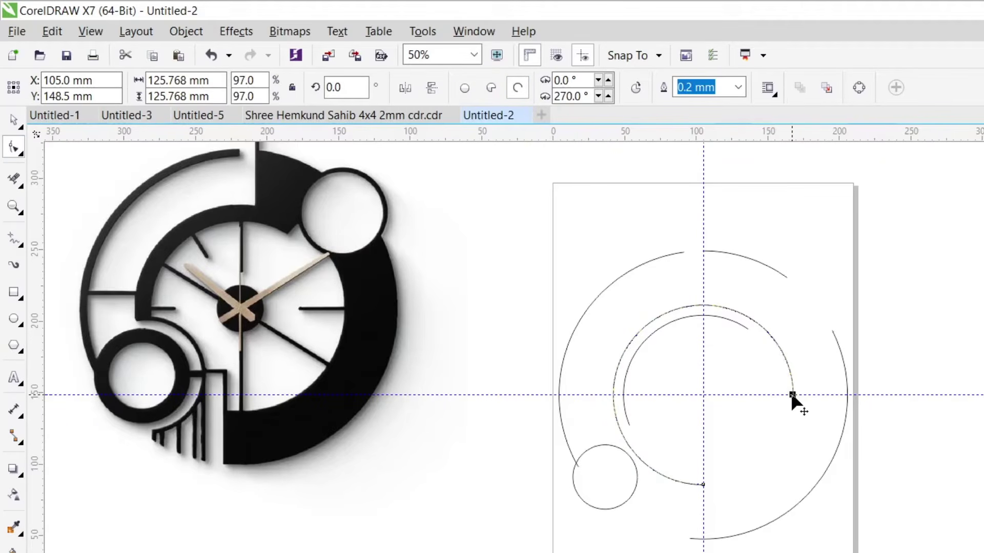
left_click_drag(776, 327, 783, 353)
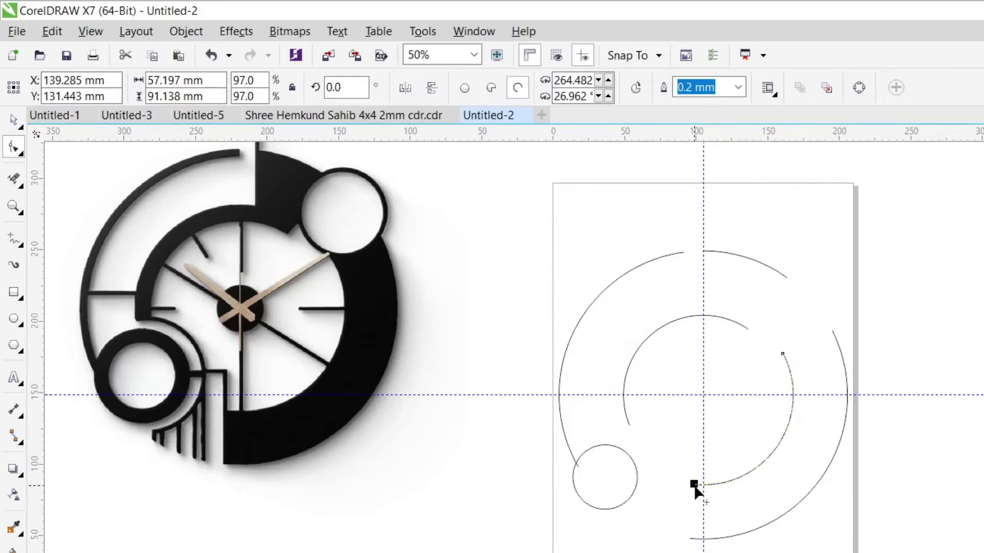
left_click_drag(697, 492, 697, 492)
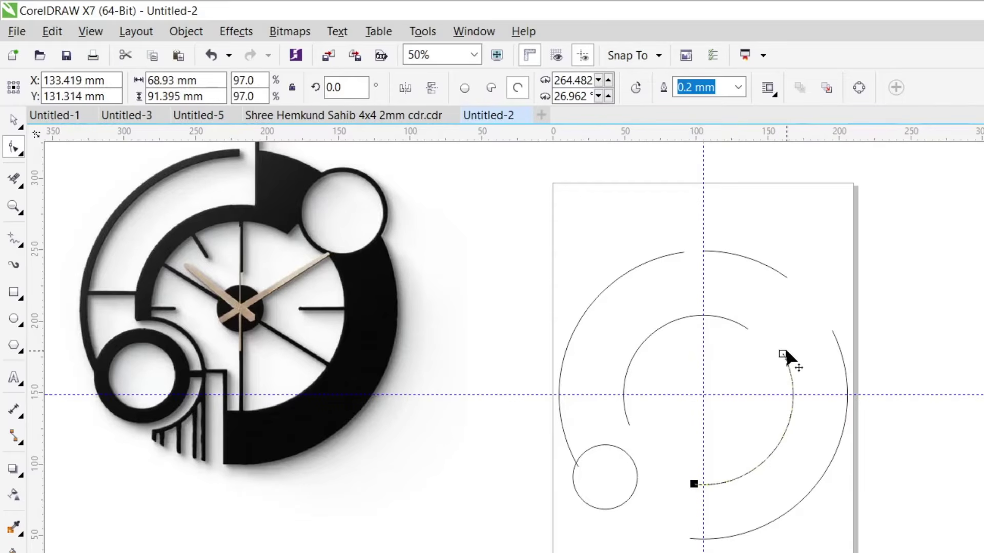
left_click_drag(783, 358, 793, 353)
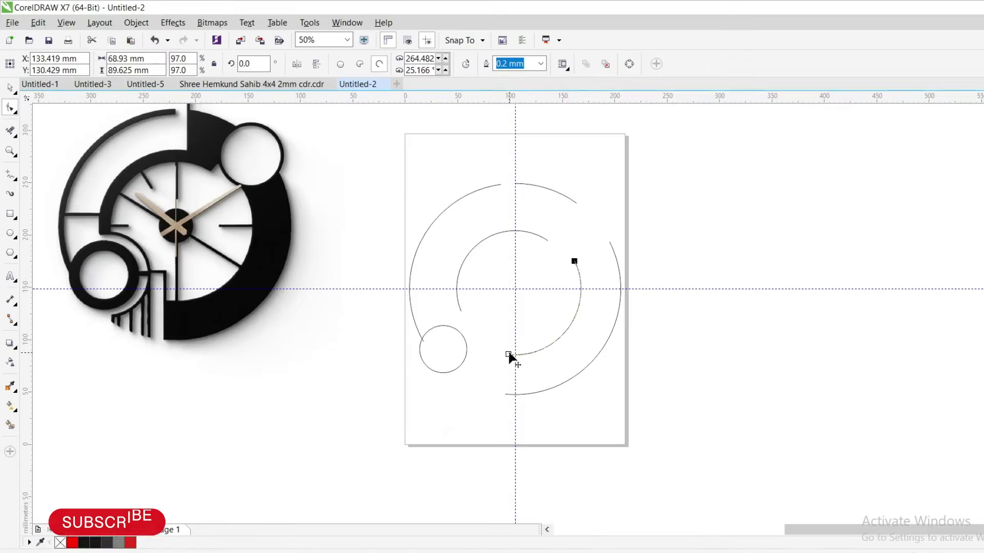
left_click_drag(696, 495, 685, 492)
left_click_drag(548, 368, 551, 431)
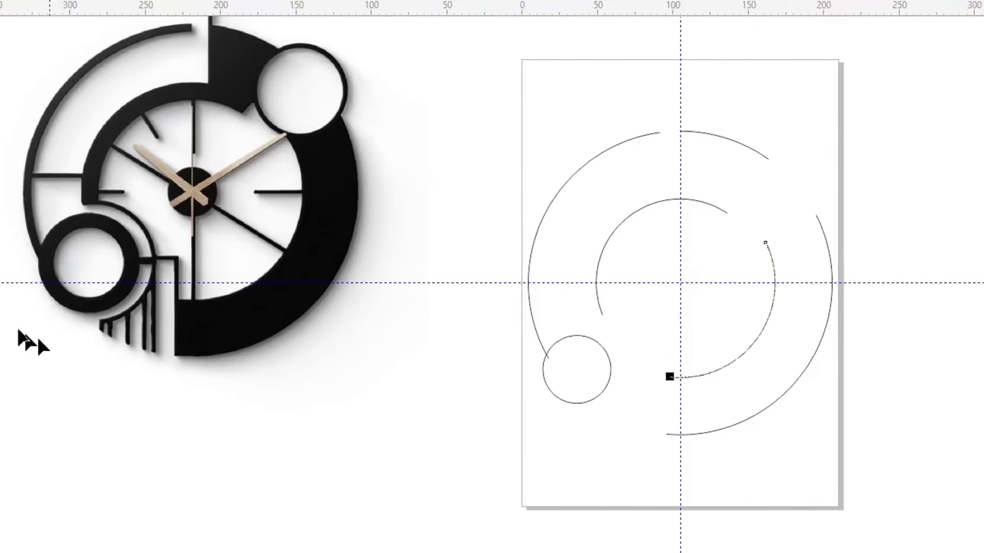
- Draw a larger circle around the small lower-left circle and centre it on that circle
key("F7")
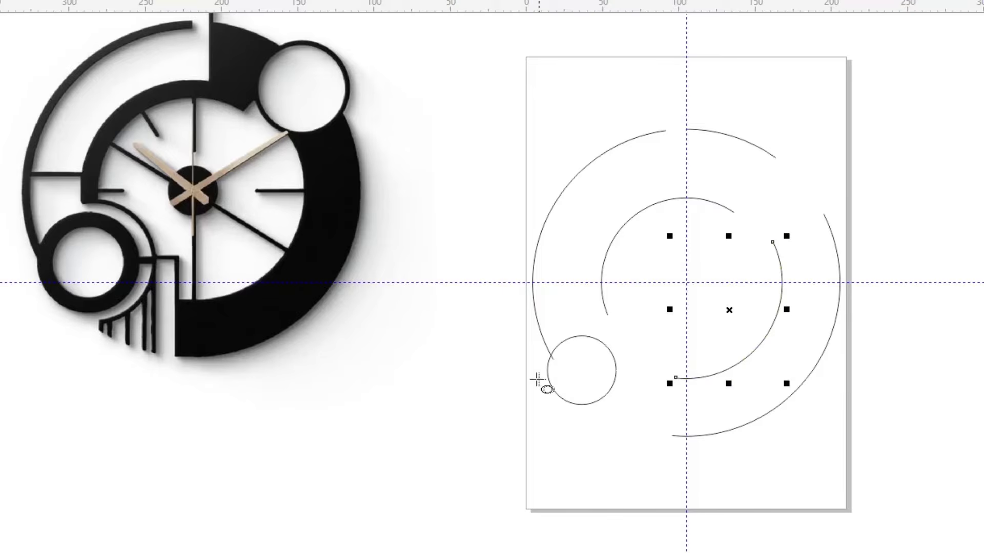
left_click_drag(544, 301, 650, 408)
left_click_drag(595, 354, 581, 370)
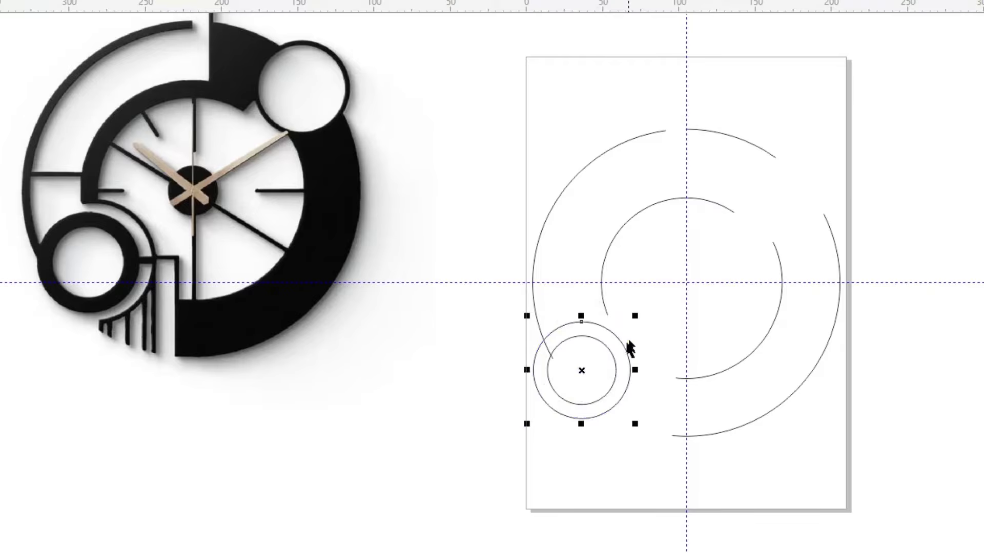
- Enlarge the outer lower-left circle to about 76.7 mm in diameter and move it to about X 48.9 mm, Y 89.6 mm
left_click_drag(639, 313, 661, 307)
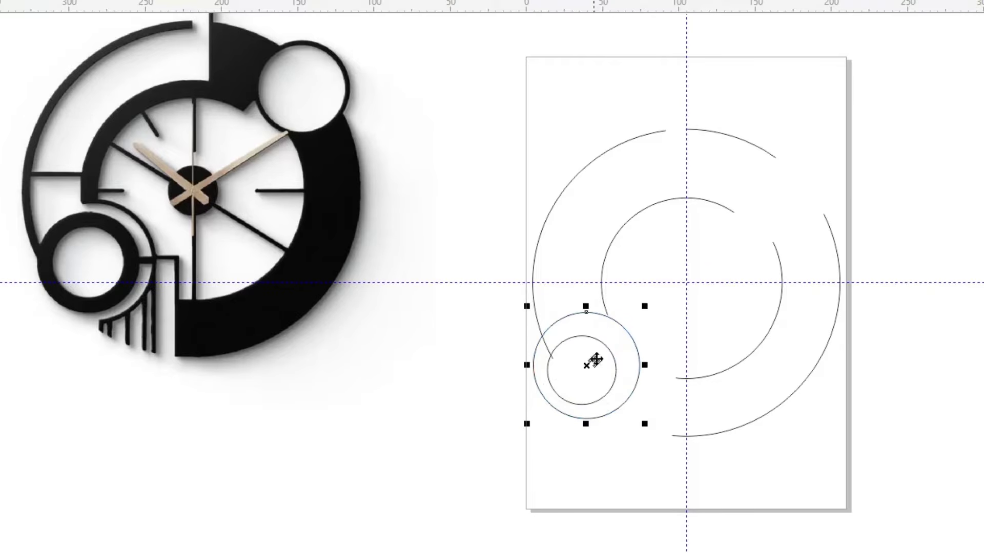
left_click_drag(593, 355, 586, 367)
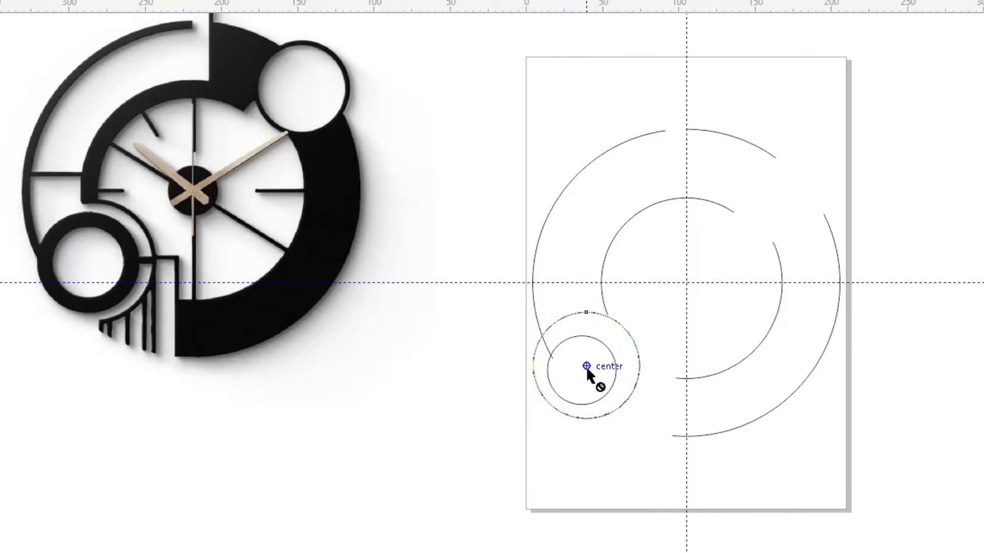
left_click(641, 355)
left_click(623, 402)
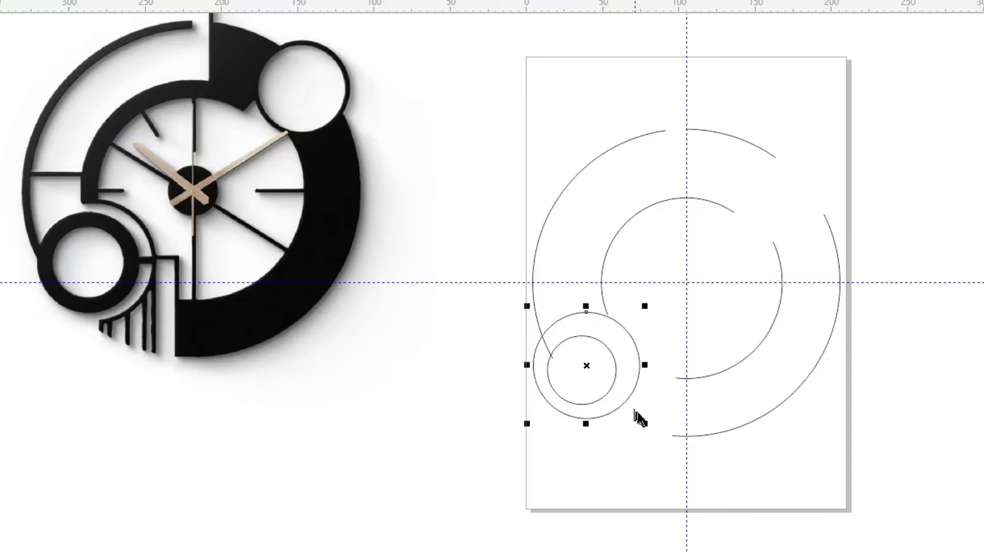
left_click_drag(642, 426, 646, 431)
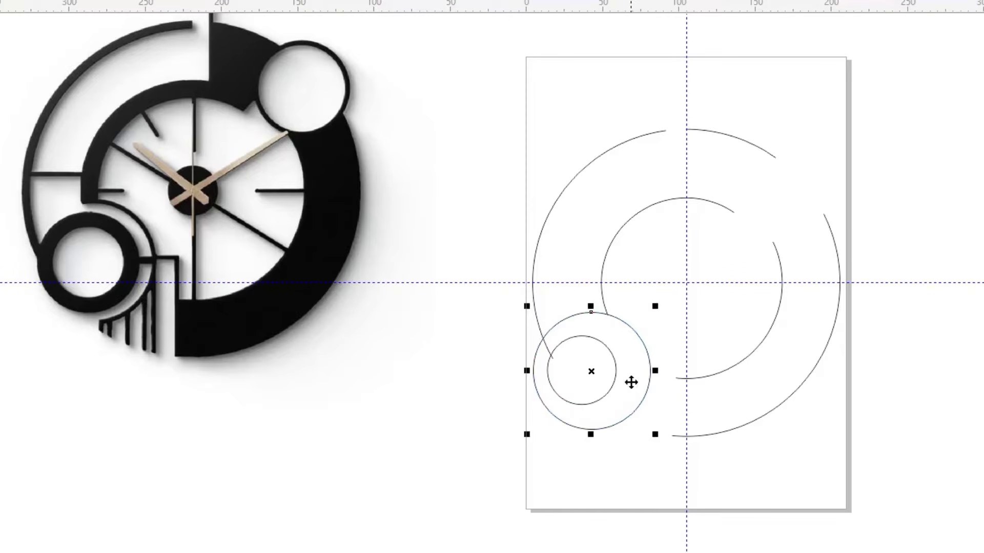
left_click_drag(633, 377, 642, 377)
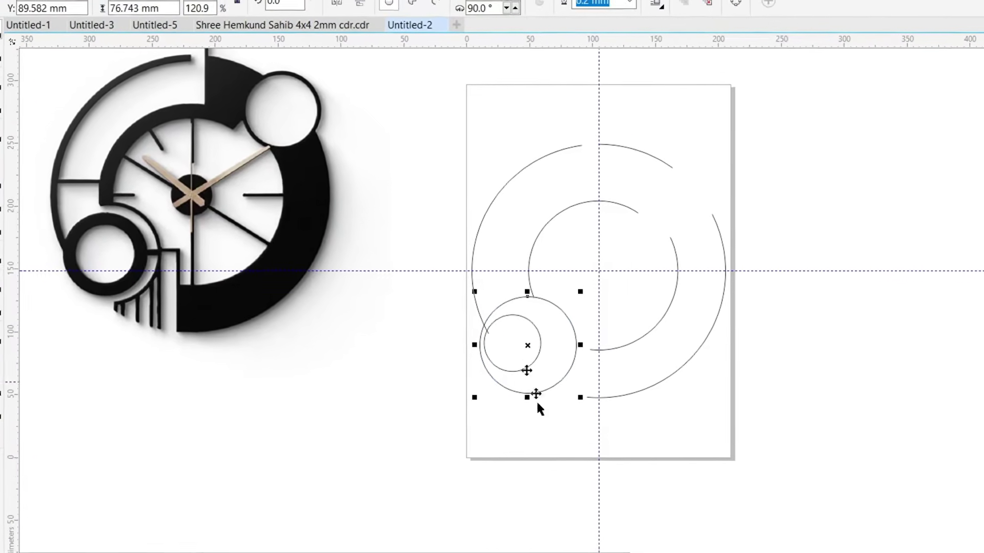
- Centre the small lower-left circle inside the outer one and add a circle about 62.3 mm in diameter, concentric with both
left_click(535, 433)
left_click(530, 394)
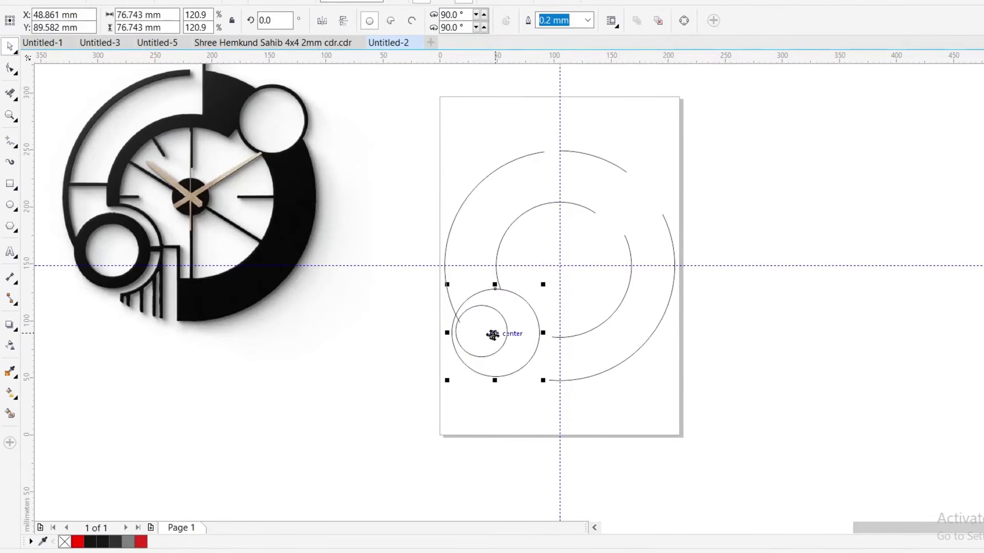
left_click_drag(433, 281, 527, 373)
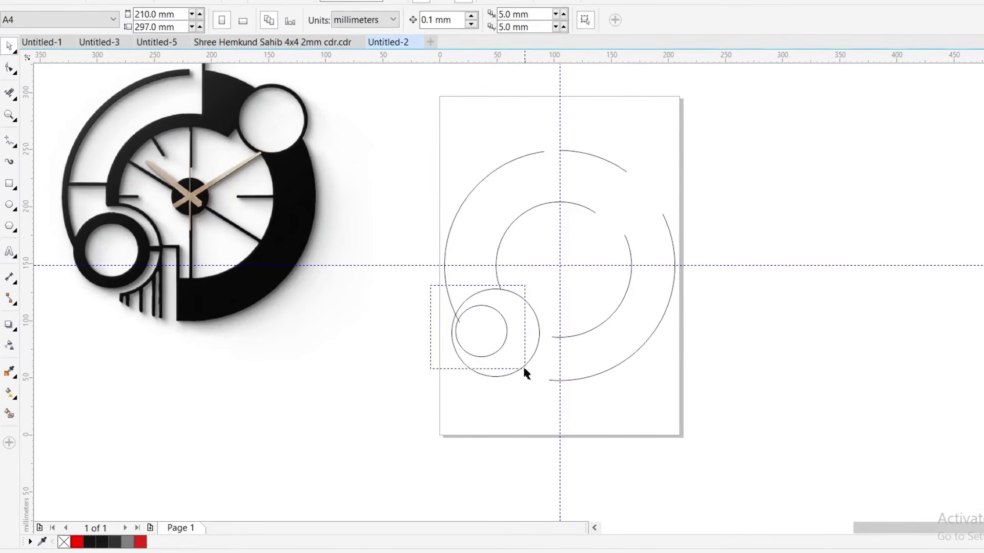
left_click_drag(481, 331, 495, 334)
left_click_drag(525, 302, 540, 288)
left_click_drag(465, 363, 485, 348)
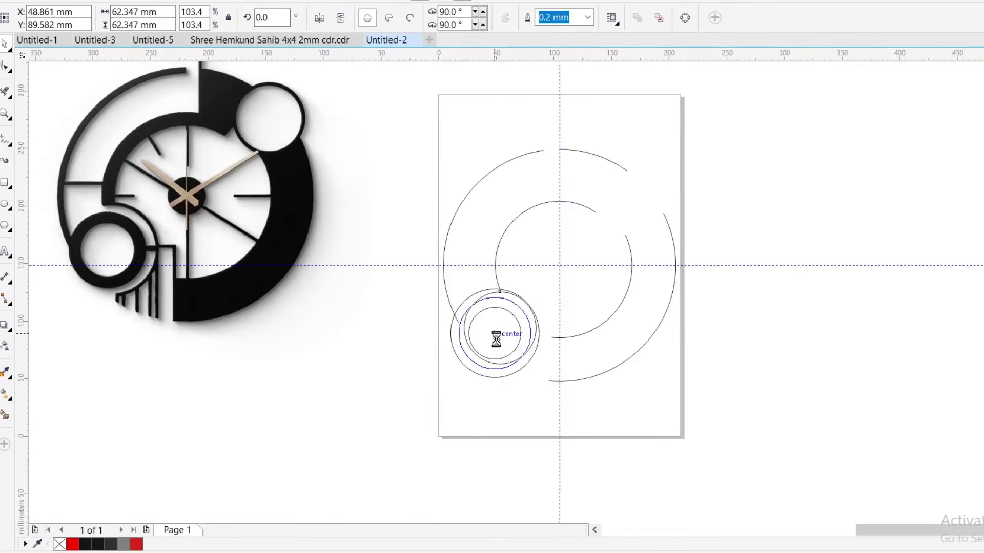
left_click(469, 388)
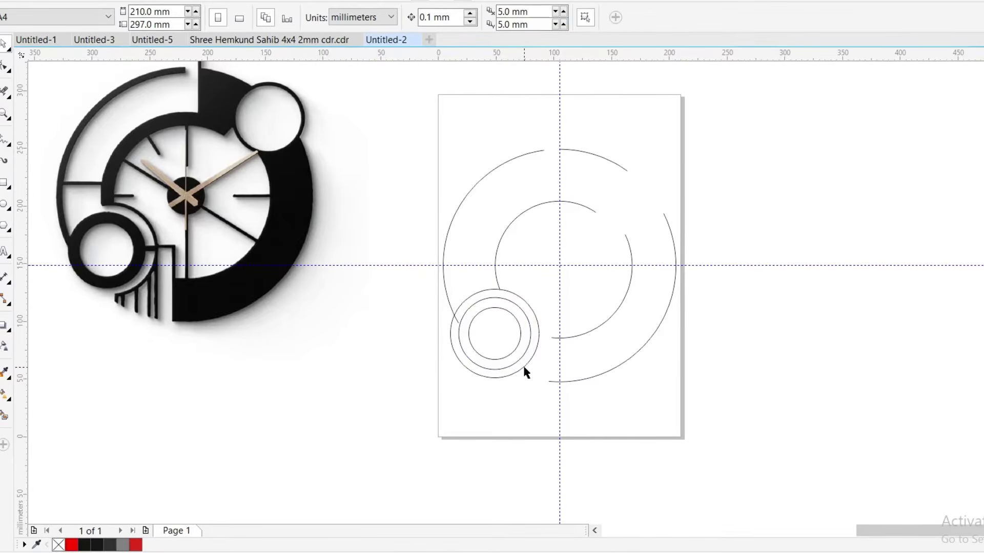
- Reshape the outermost lower-left circle into an open arc running from 270° to about 79.8° along its right side
left_click(525, 368)
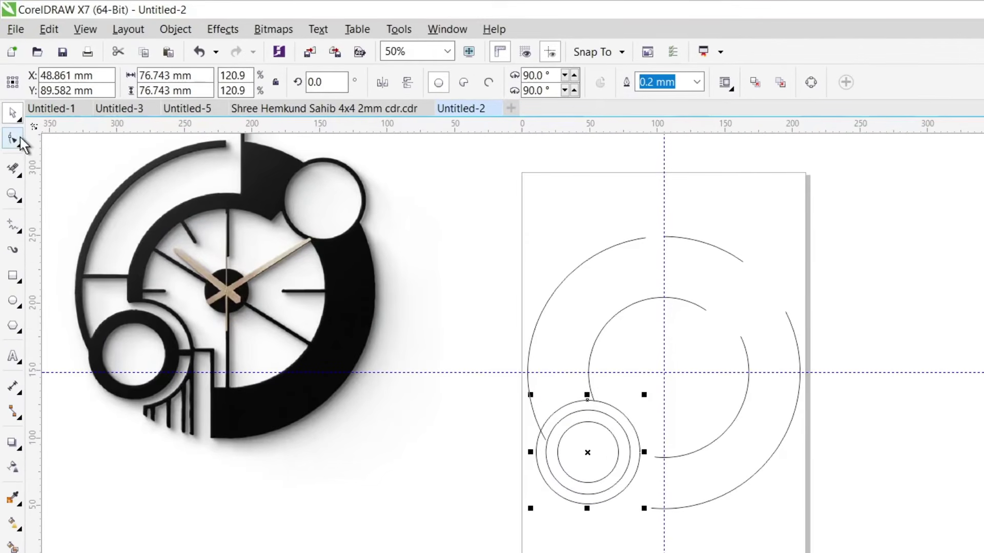
left_click(14, 79)
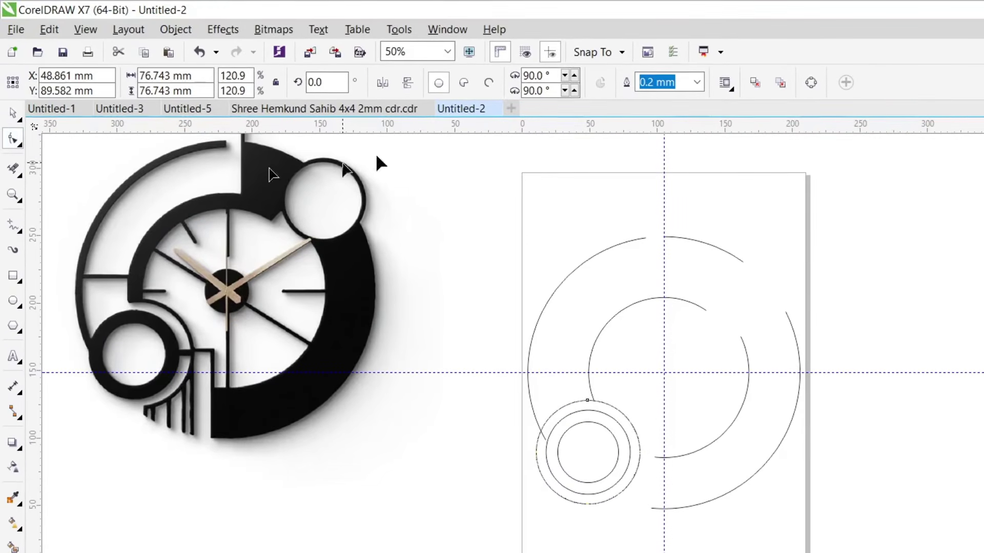
left_click(488, 82)
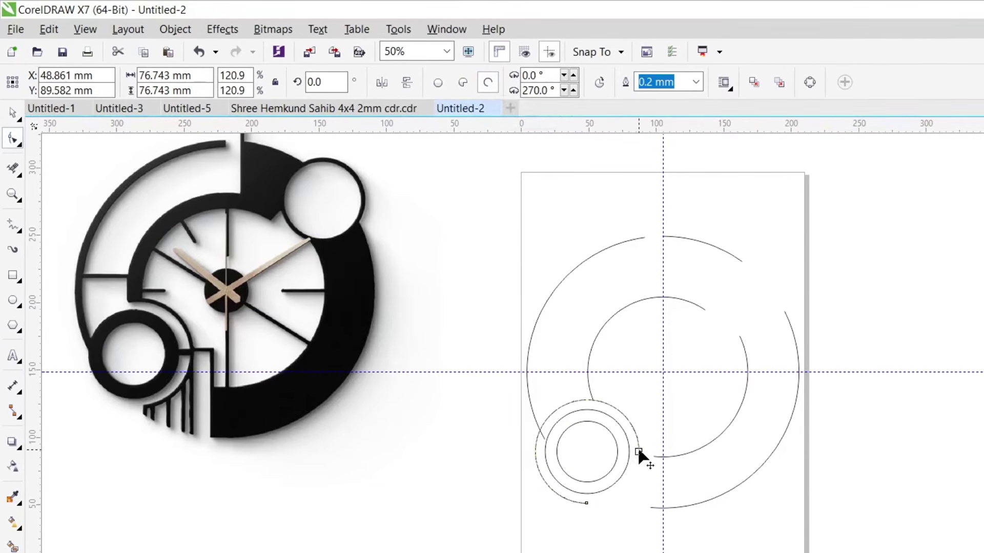
left_click_drag(639, 452, 582, 501)
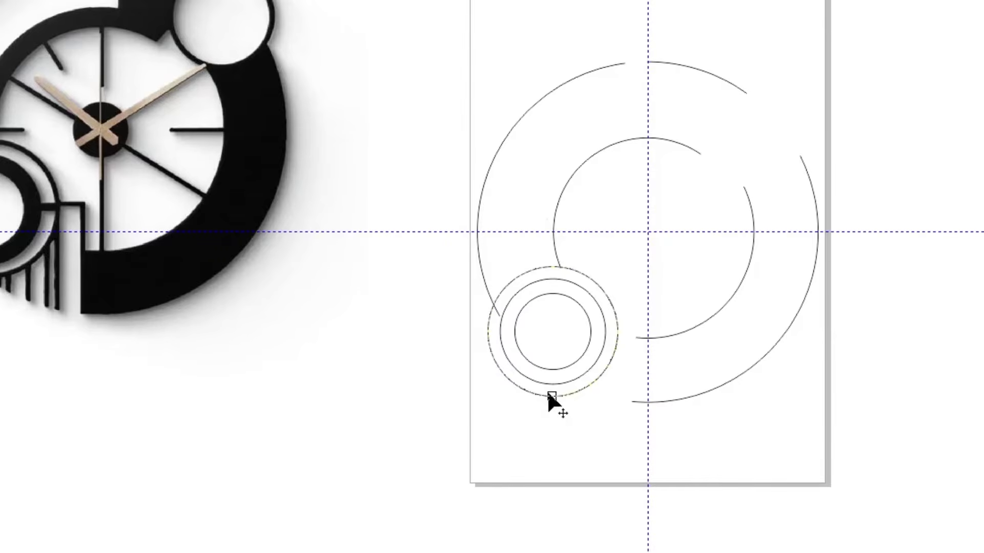
left_click_drag(547, 395, 563, 267)
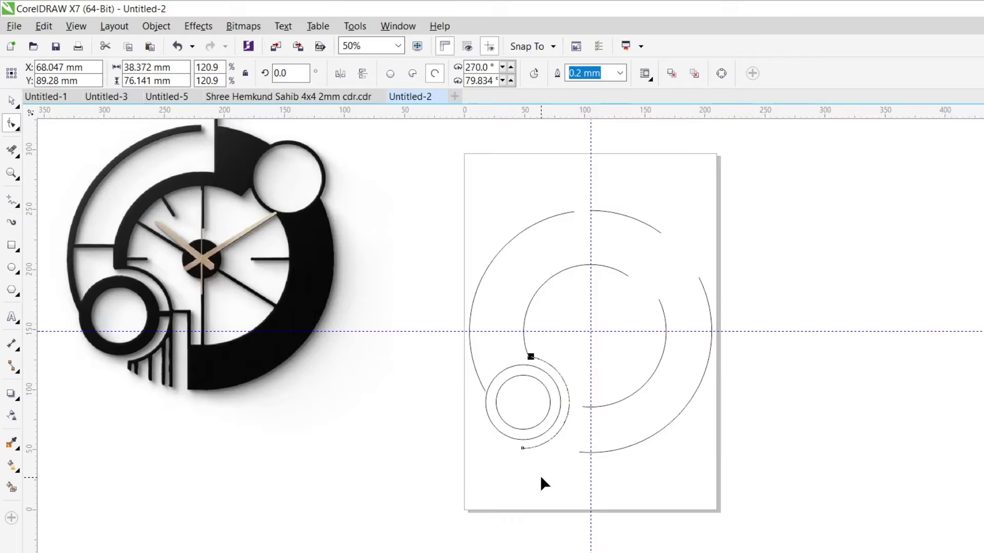
key("space")
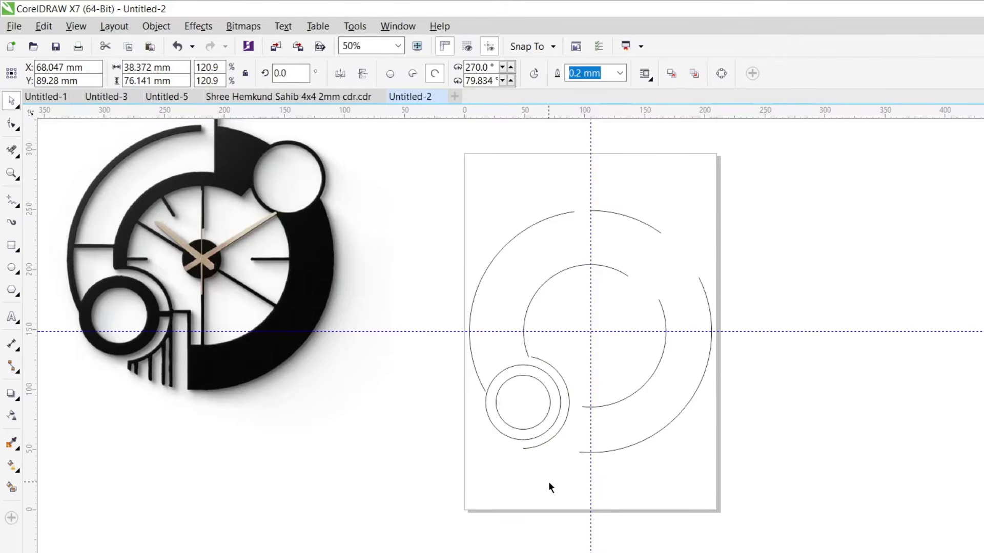
left_click(548, 481)
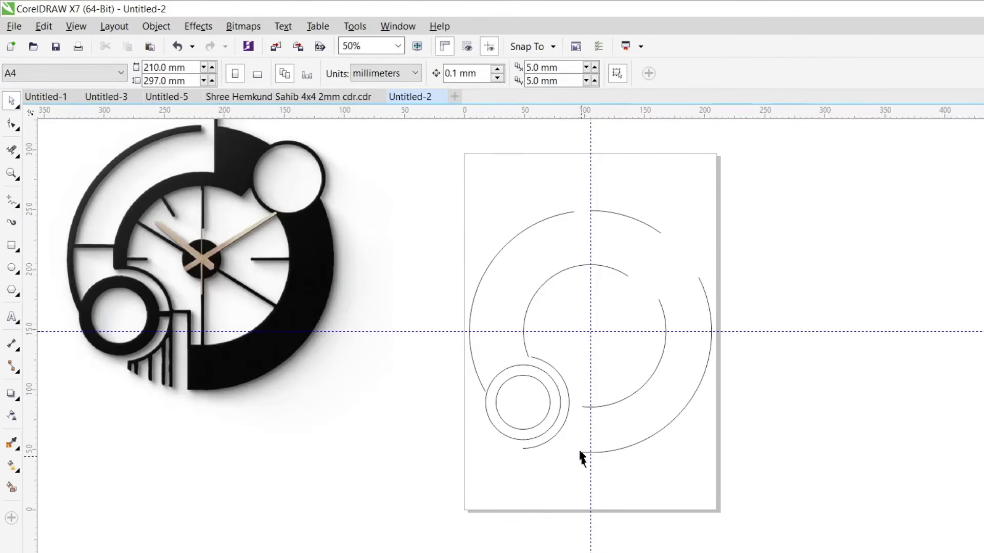
- Combine the two inner concentric circles of the lower-left group into one object
left_click(511, 379)
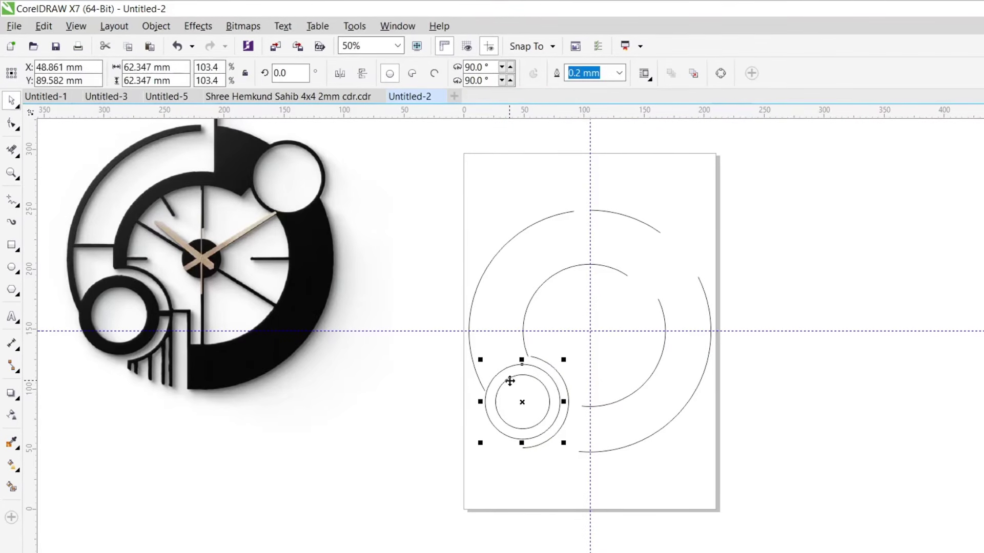
left_click(503, 386, "shift")
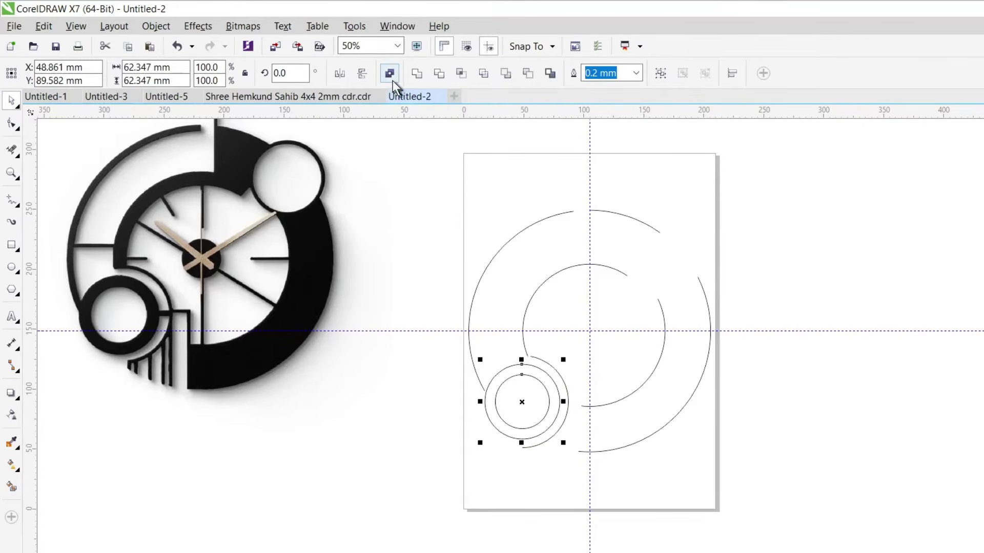
left_click(439, 389)
- Extend the lower end of the large left arc to about 213.7° and keep it an open arc
left_click(473, 370)
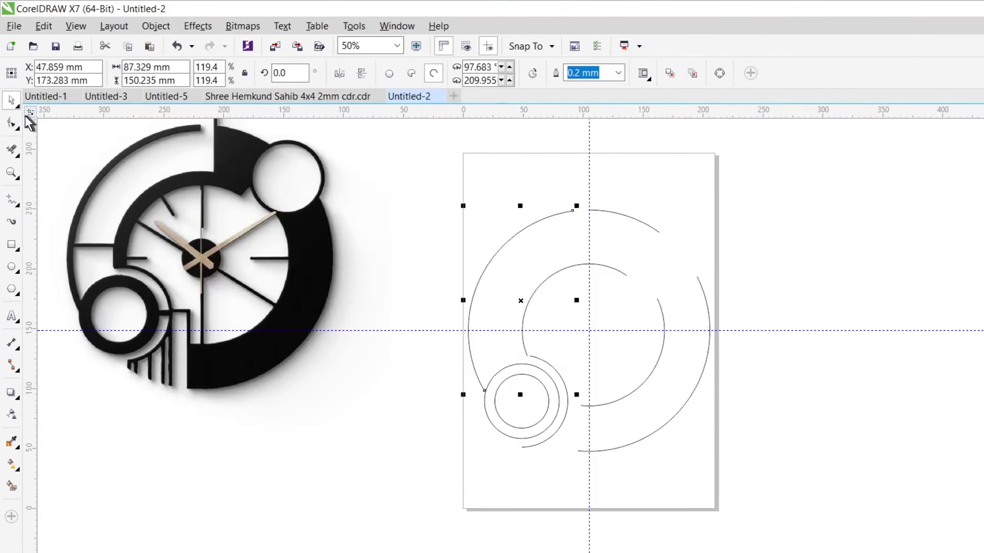
left_click(12, 124)
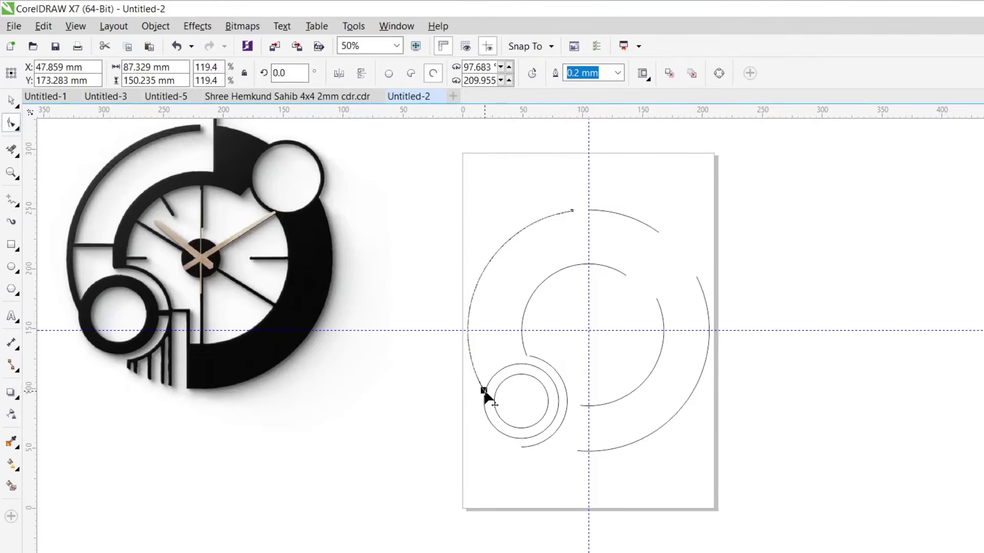
left_click_drag(484, 392, 491, 400)
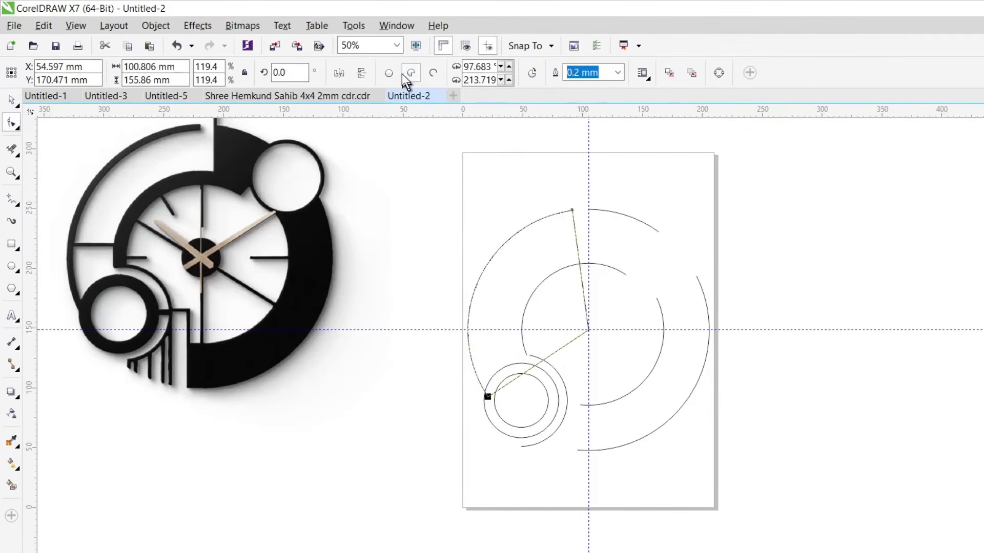
left_click(433, 74)
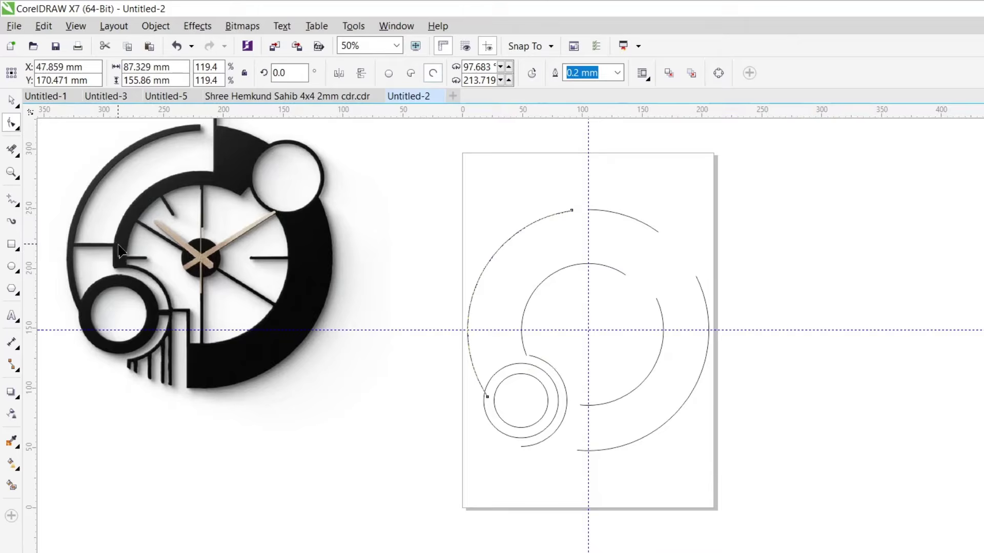
- Draw a horizontal line about 46.5 mm long between the two left arcs and one about 109.9 mm long across the inner ring's centre
left_click(11, 198)
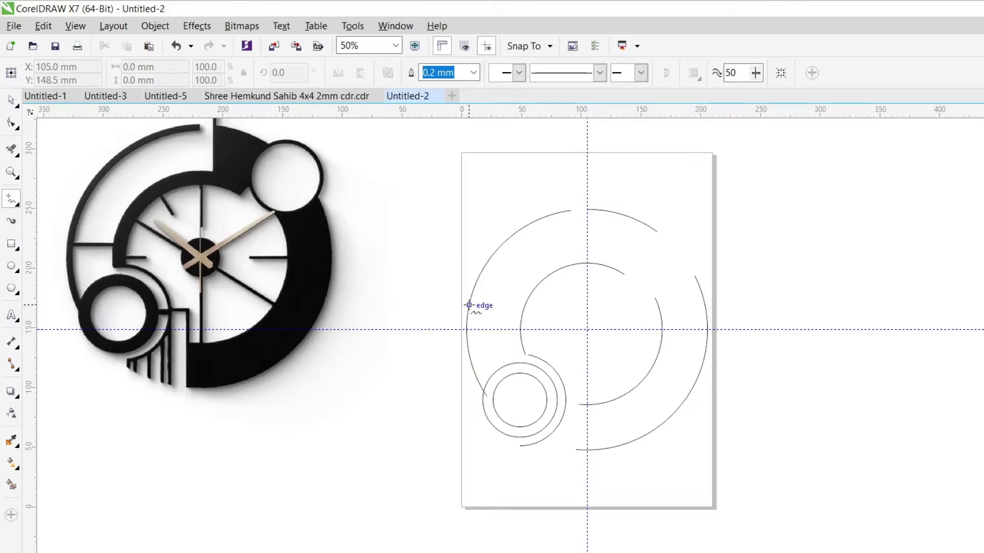
left_click(524, 307)
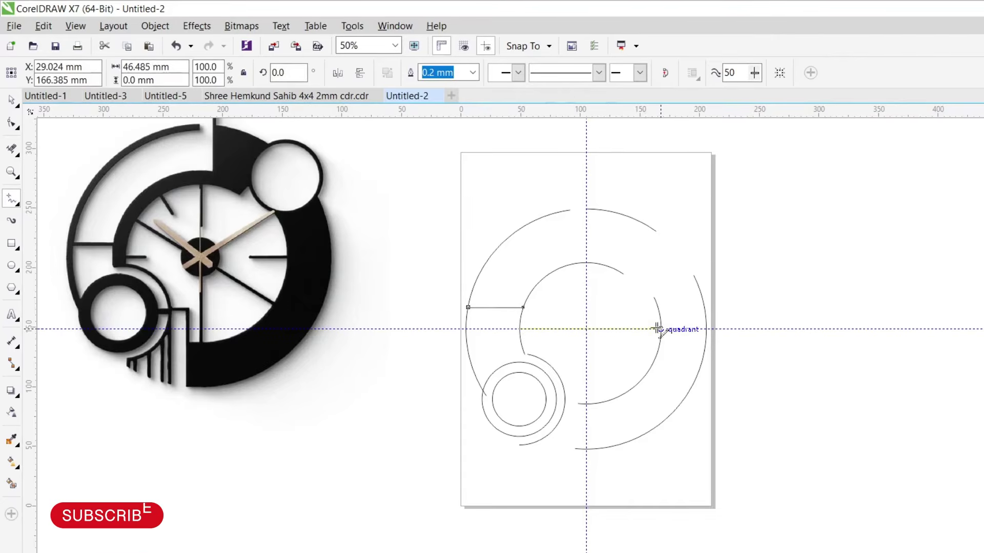
left_click_drag(651, 329, 519, 328)
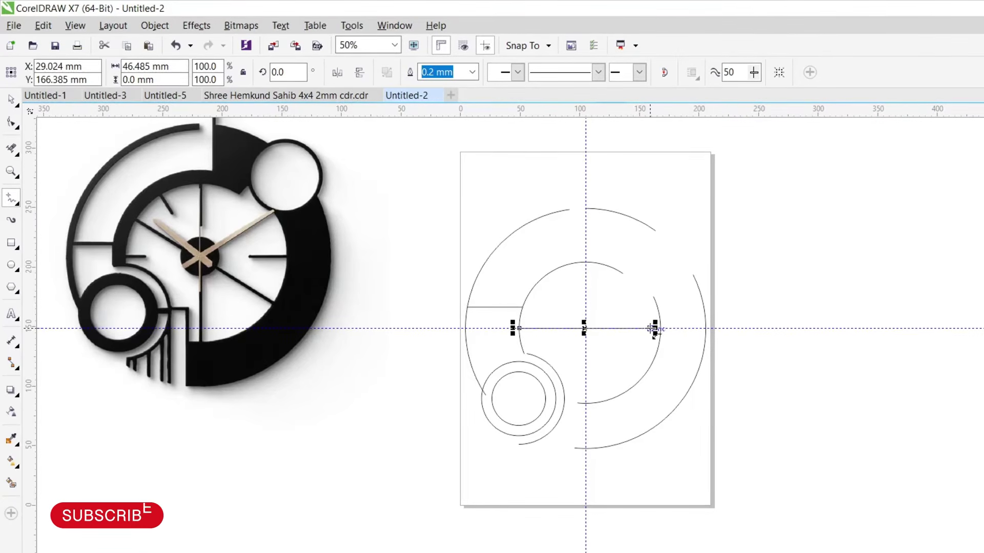
key("space")
left_click_drag(584, 328, 586, 328)
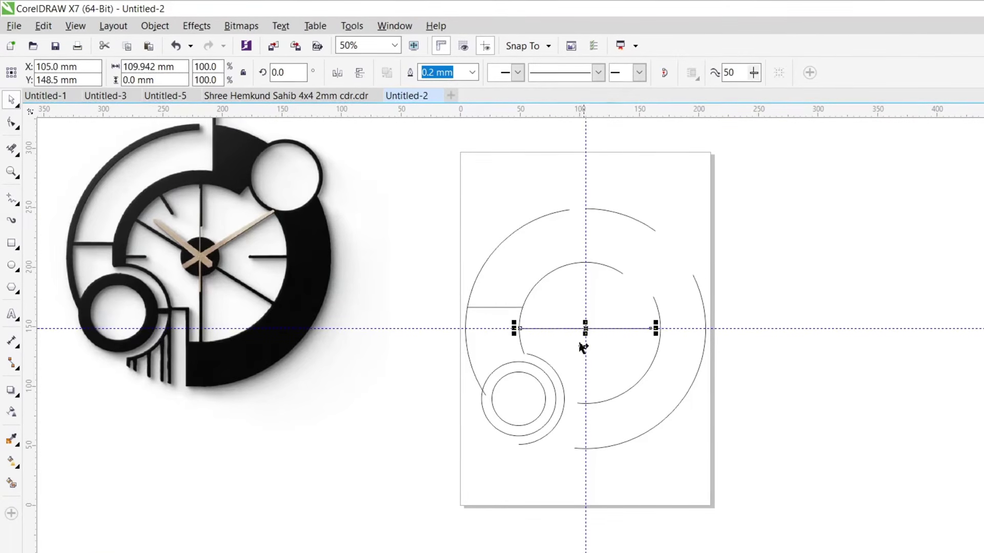
- Duplicate the centre line in 30° rotations about its midpoint to form a full set of radial hour lines
scroll(581, 336, "up", 1)
scroll(588, 323, "down", 1)
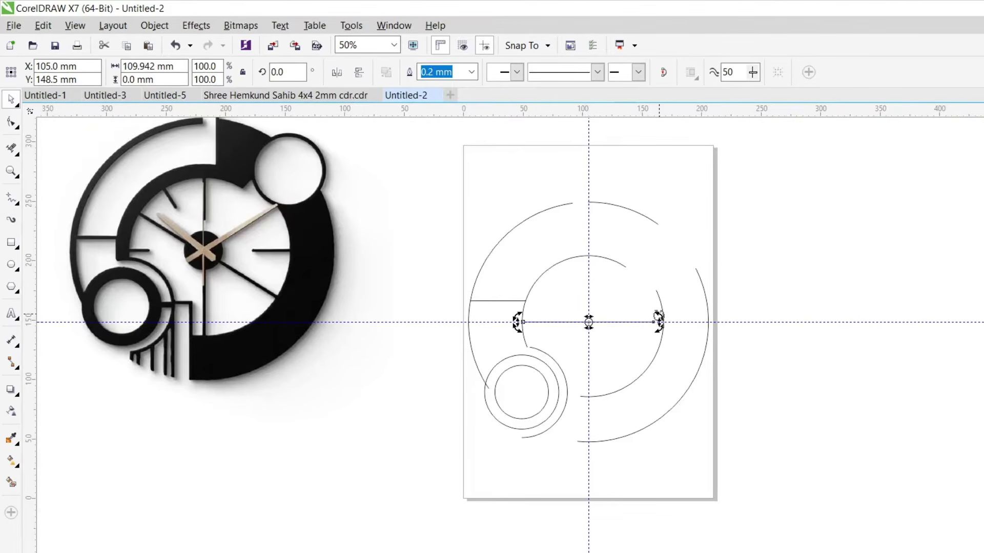
left_click_drag(654, 347, 648, 360)
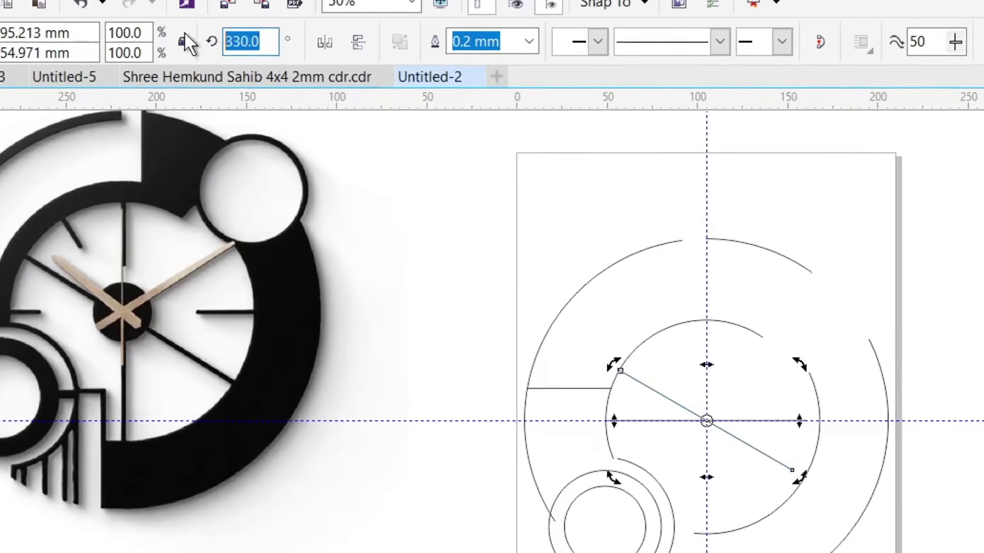
type("30")
key("Return")
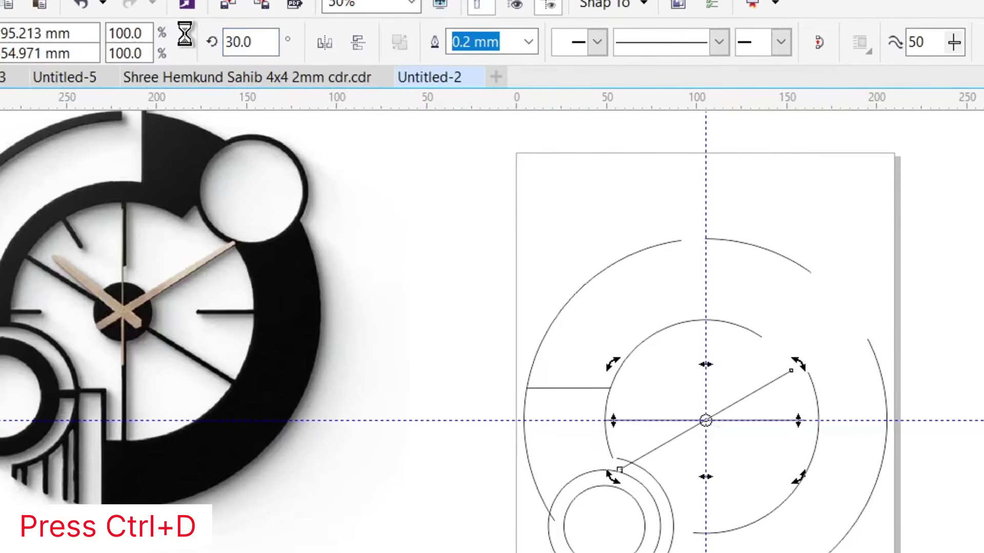
key("ctrl+d")
key("ctrl+d")
key("ctrl+d")
key("ctrl+d")
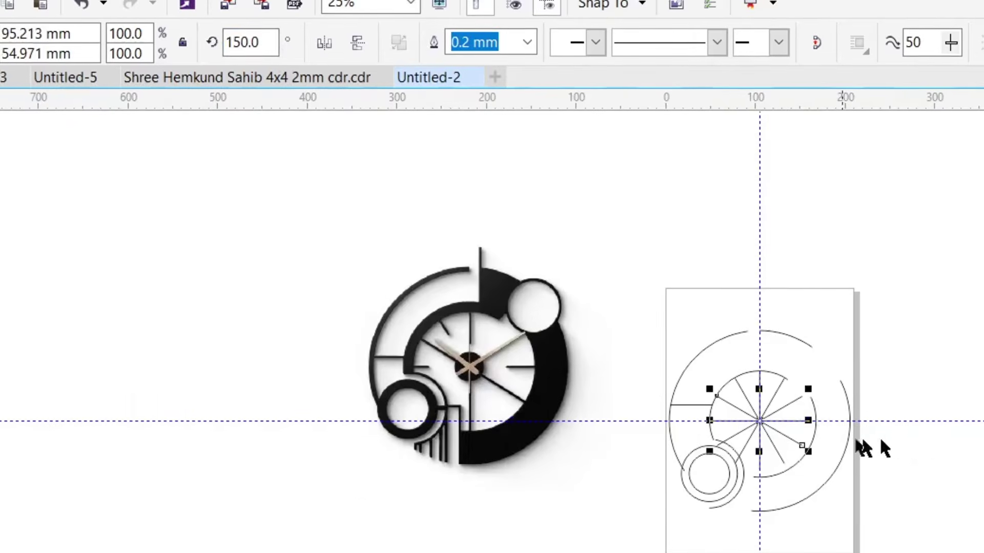
left_click(922, 459)
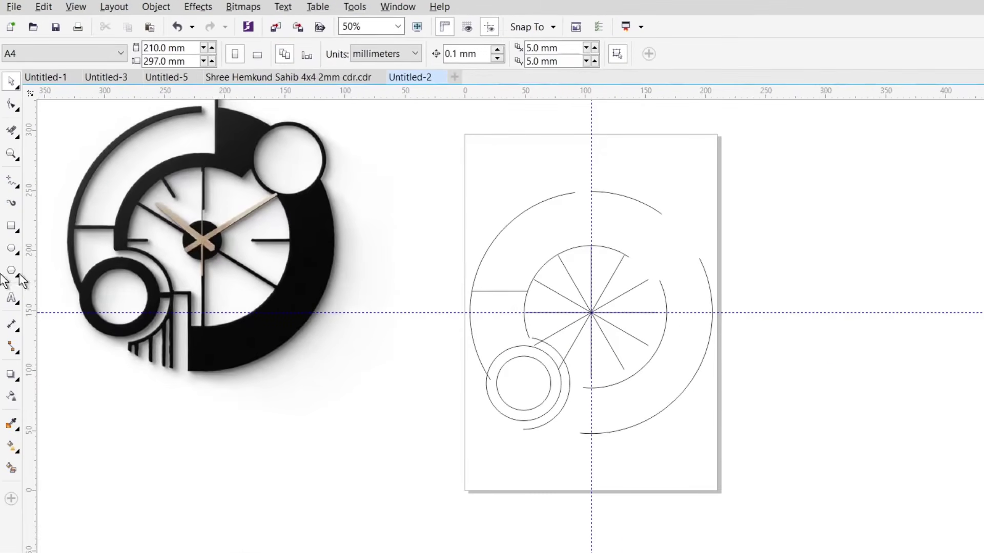
- Draw a circle about 30.2 mm in diameter and centre it on the page over the radial lines
left_click(11, 248)
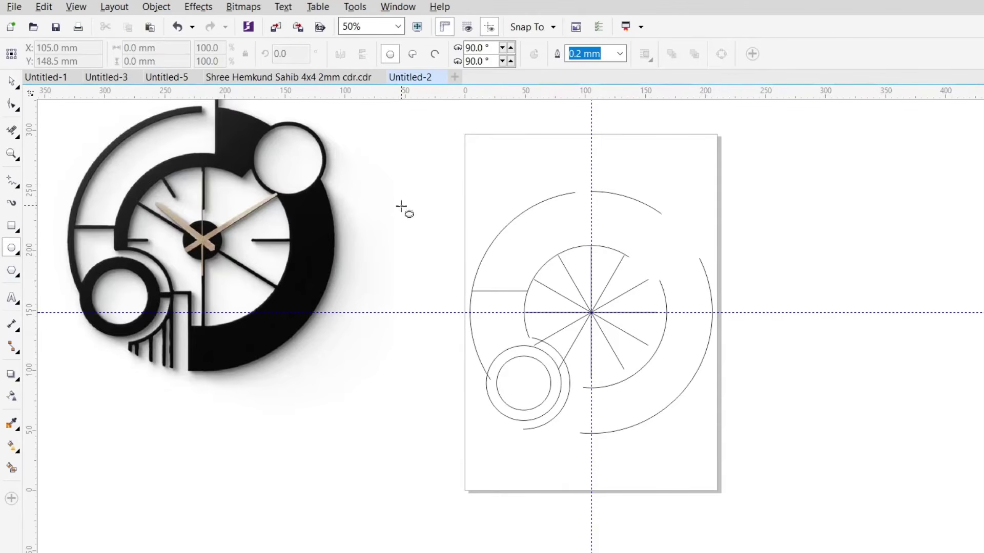
left_click_drag(402, 206, 433, 237)
key("space")
key("p")
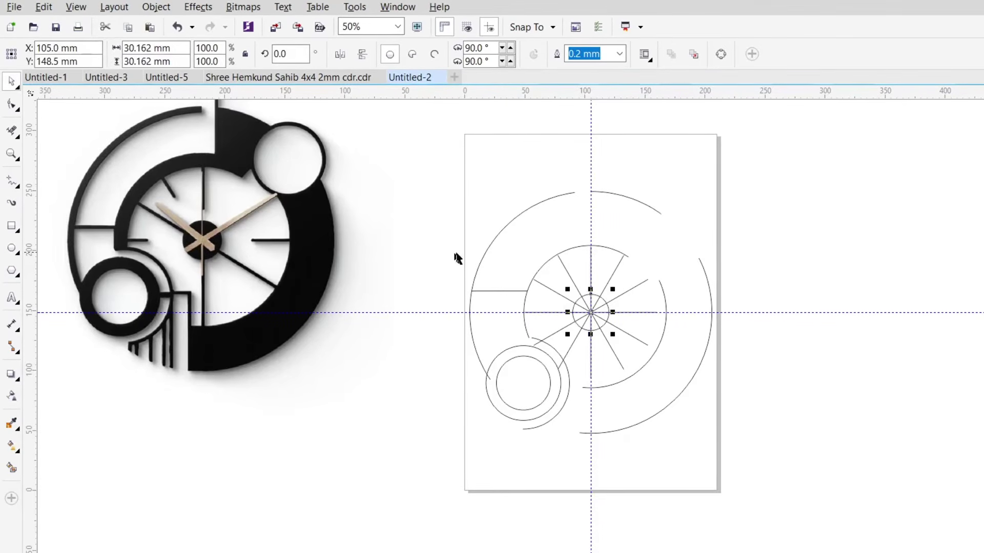
- Move the small centre circle off the page and combine all the radial hour lines into a single object
scroll(602, 299, "up", 1)
left_click(616, 268)
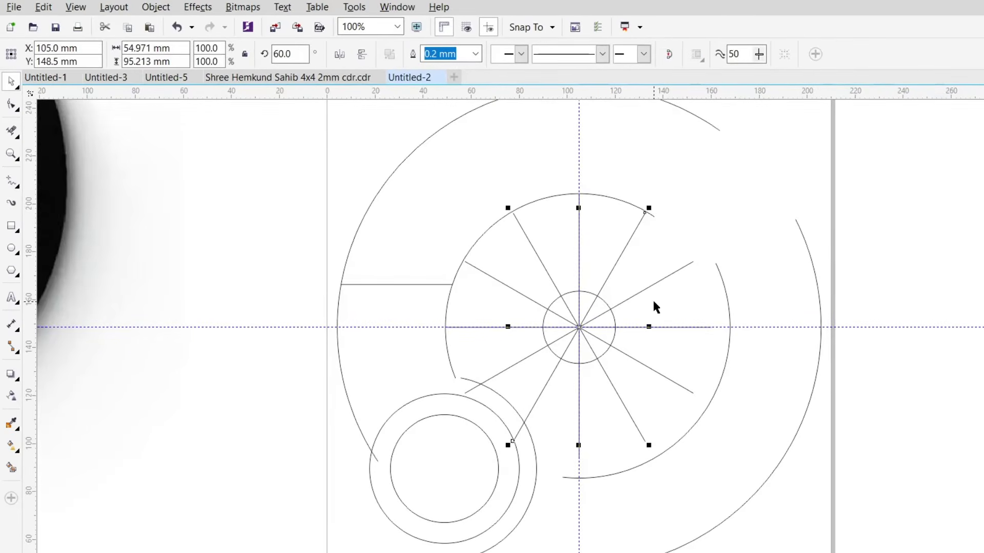
left_click(600, 301)
left_click_drag(581, 305, 206, 307)
left_click_drag(373, 236, 456, 289)
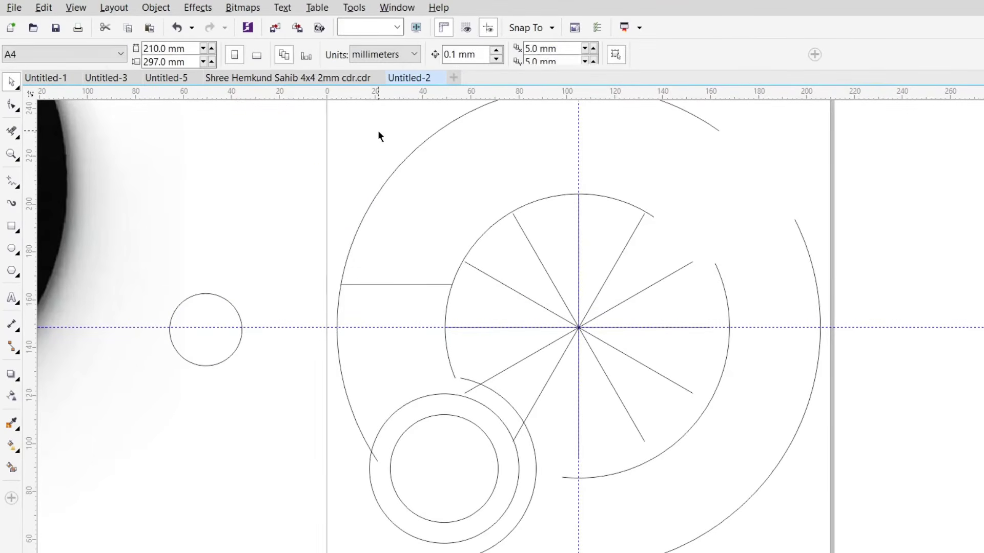
left_click_drag(377, 130, 730, 469)
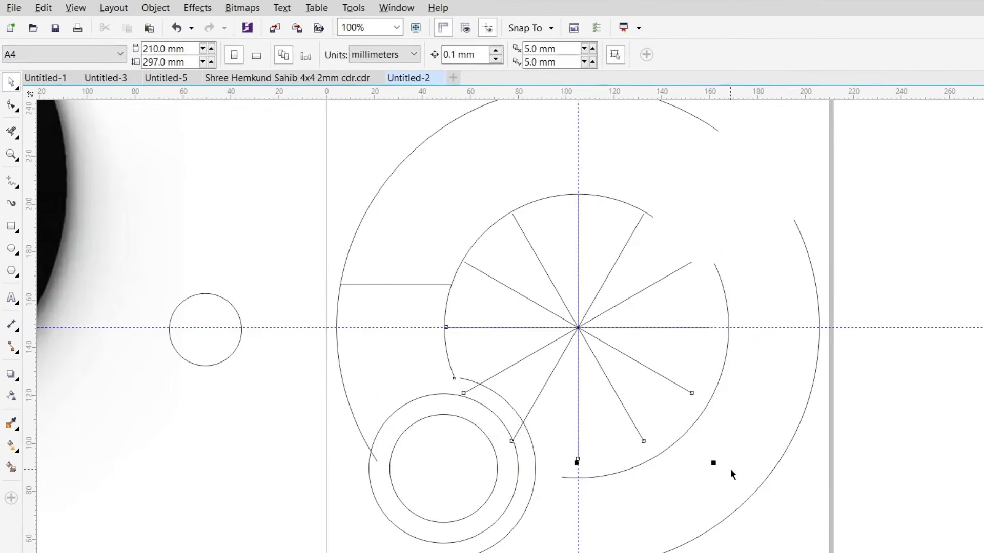
left_click(575, 194)
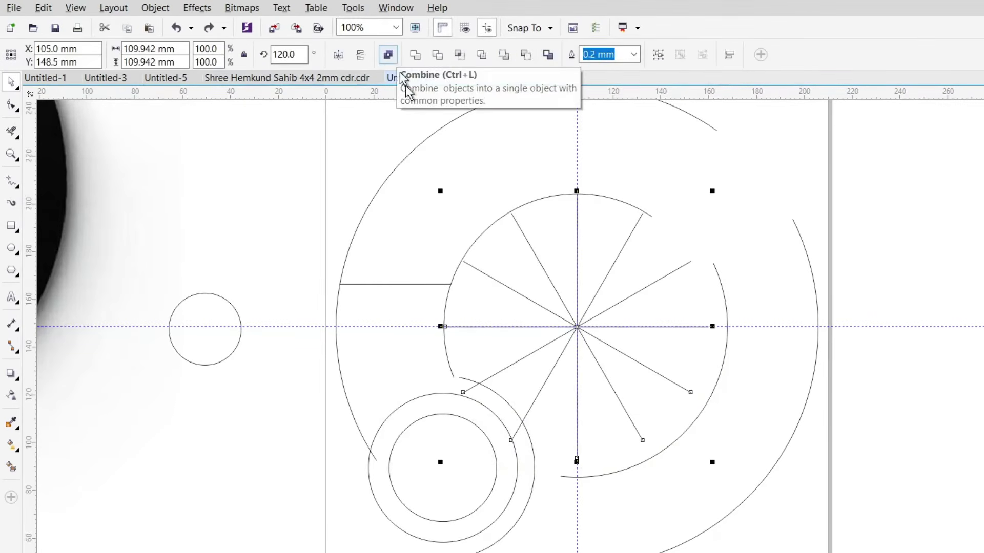
left_click(388, 55)
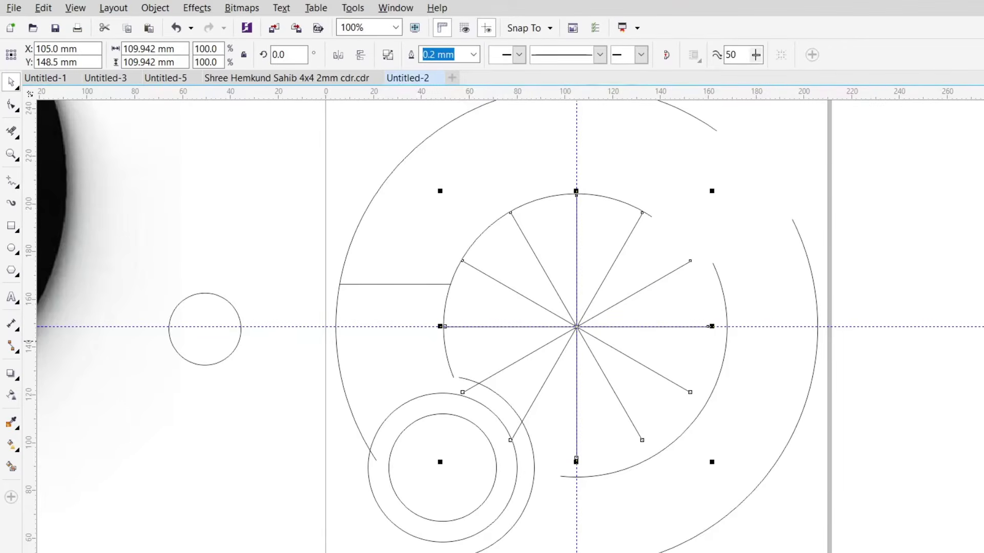
- Move the small circle back onto the centre of the radial lines and select both objects together
left_click(194, 349)
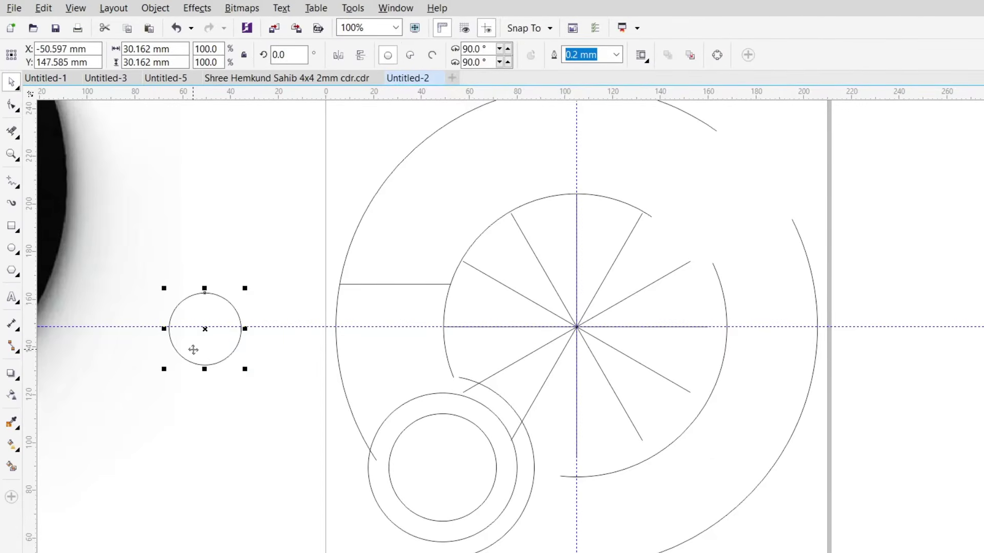
left_click_drag(193, 349, 564, 347)
left_click(595, 259)
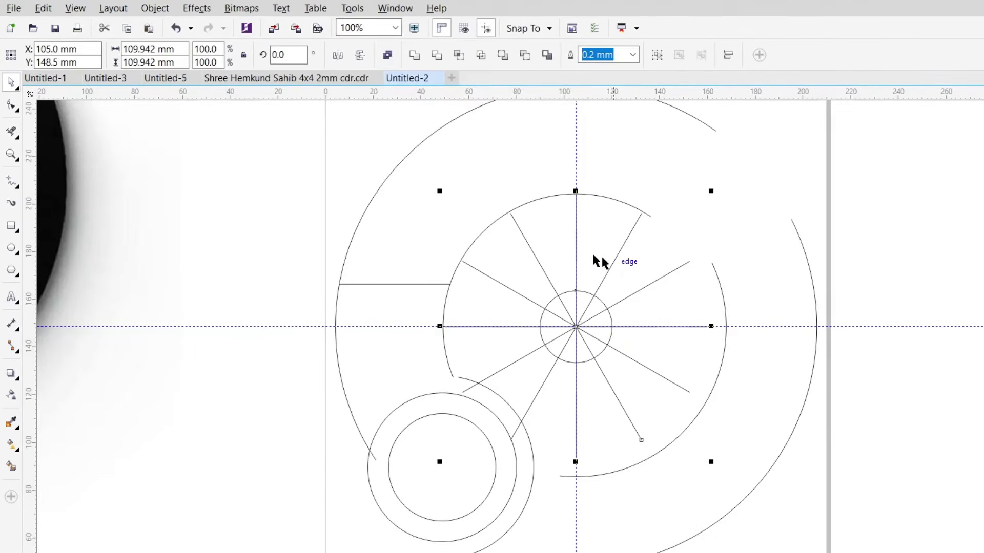
- Trim the combined radial lines with the small centre circle to clear their portions inside it
left_click(436, 55)
left_click(263, 275)
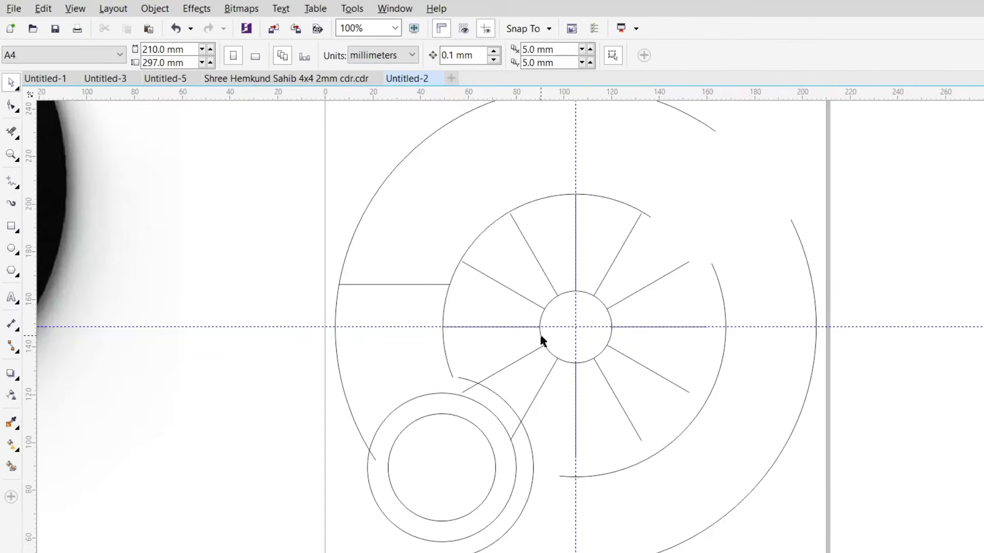
scroll(687, 345, "down", 2)
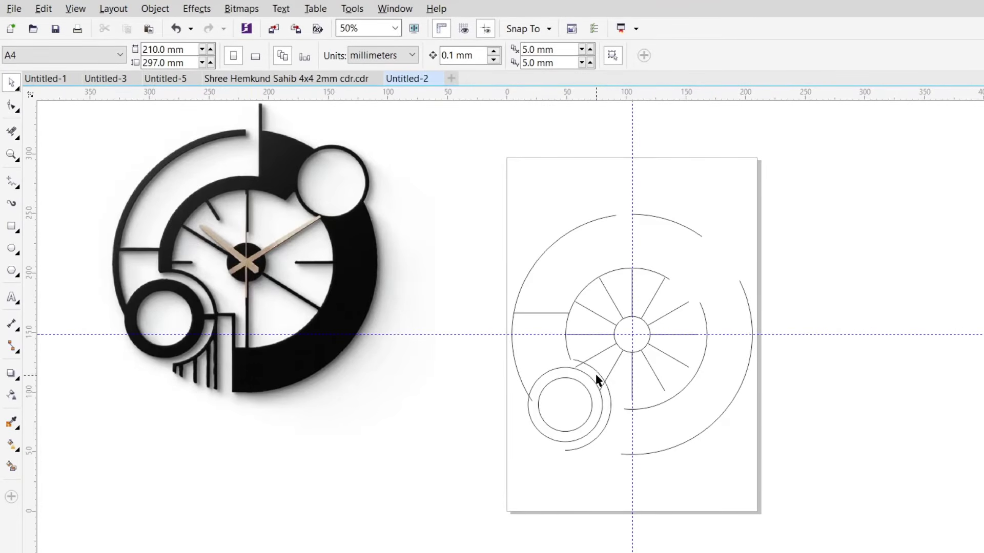
scroll(617, 347, "up", 2)
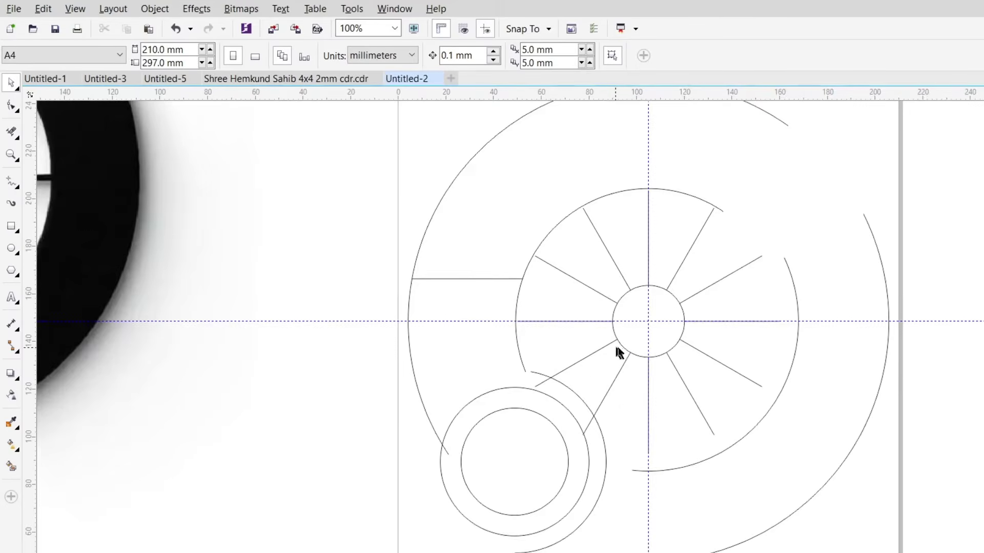
- Extend the outer ends of the four o'clock and six o'clock radial lines to meet the inner ring arc
left_click(682, 343)
left_click(7, 108)
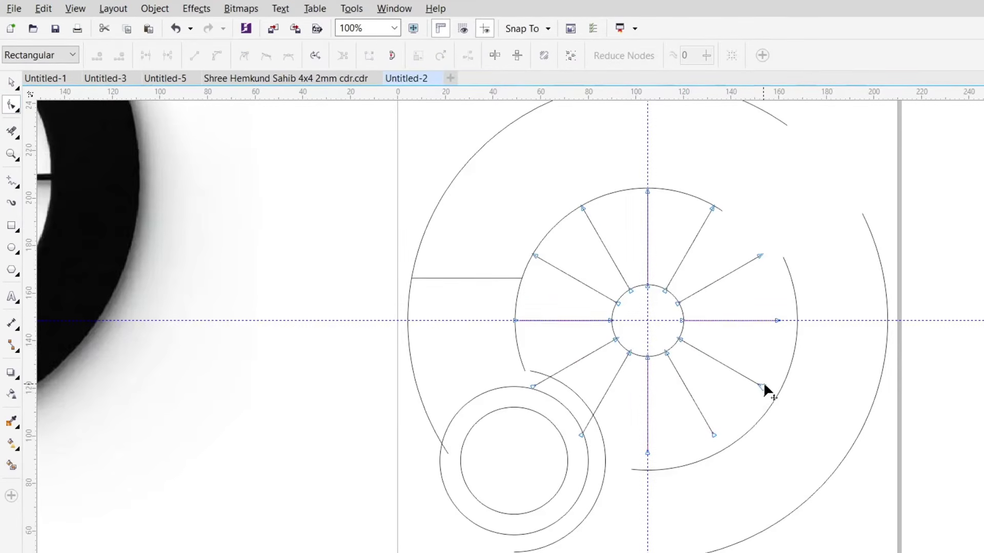
left_click_drag(763, 388, 777, 396)
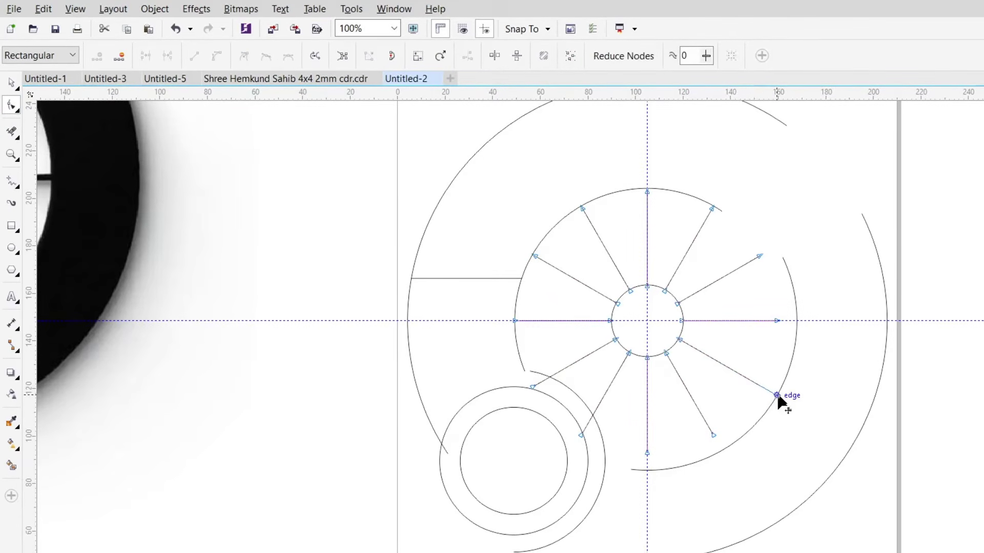
scroll(736, 405, "down", 2)
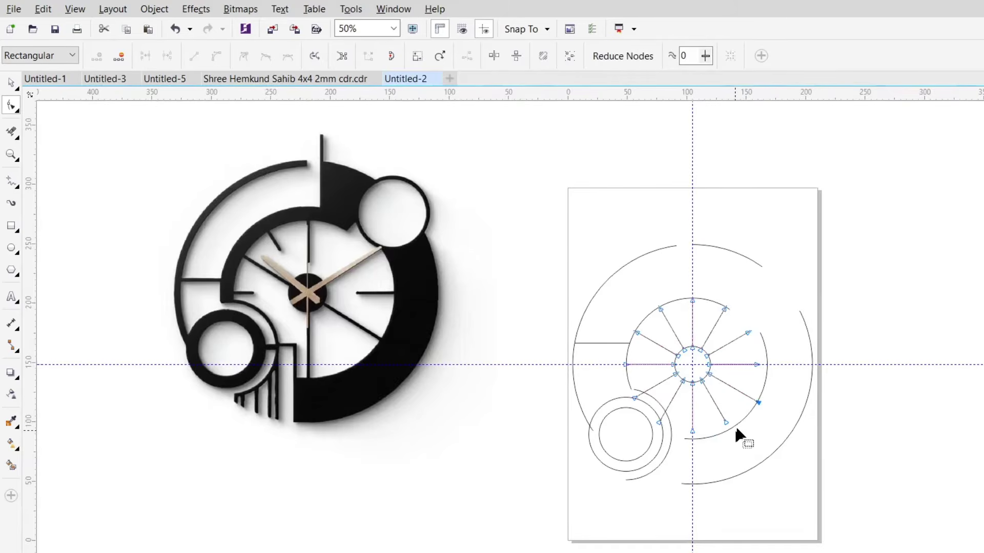
scroll(728, 426, "up", 2)
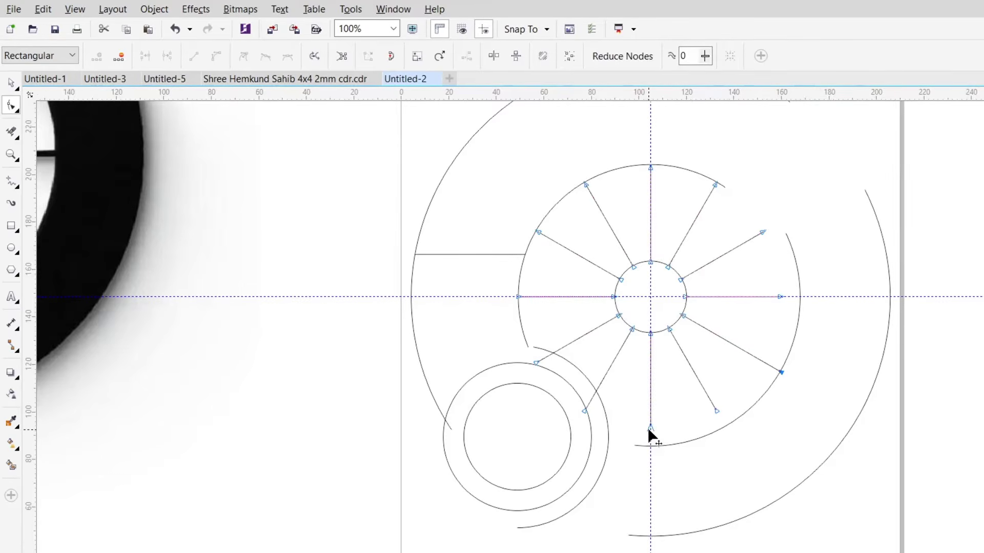
left_click_drag(649, 428, 651, 448)
scroll(650, 445, "down", 2)
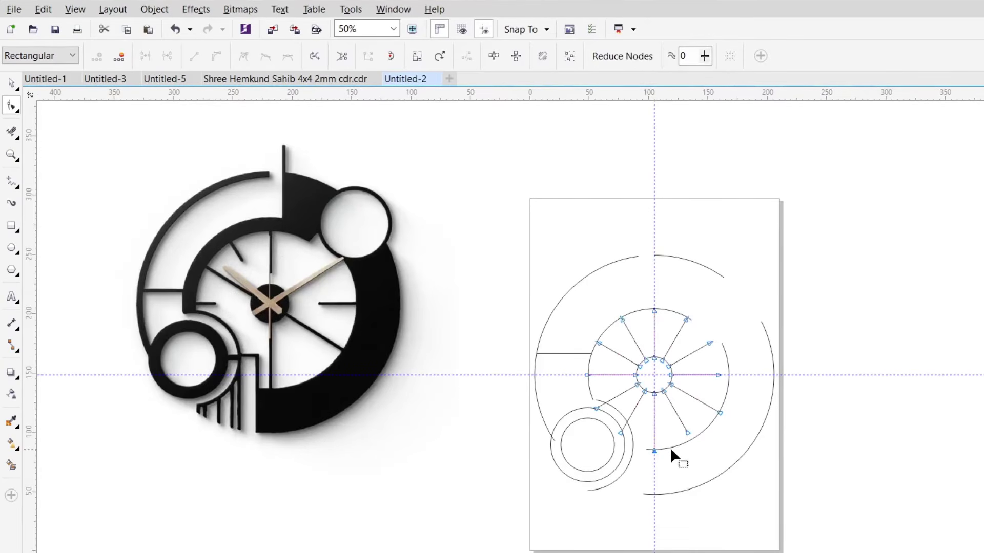
- Delete the five o'clock radial line and reshape the three o'clock line into a shorter marker ending on the inner ring arc
left_click(687, 433)
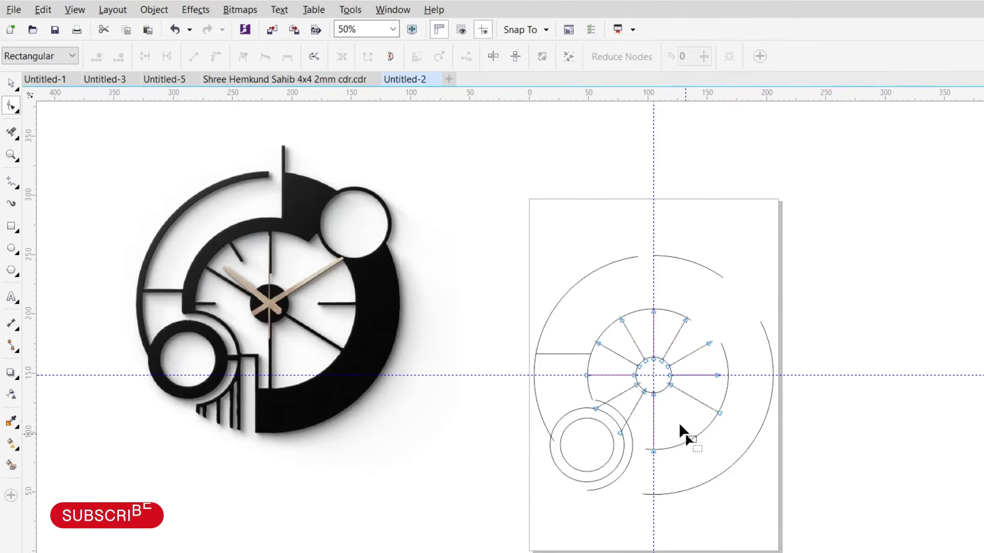
key("Delete")
scroll(705, 383, "up", 2)
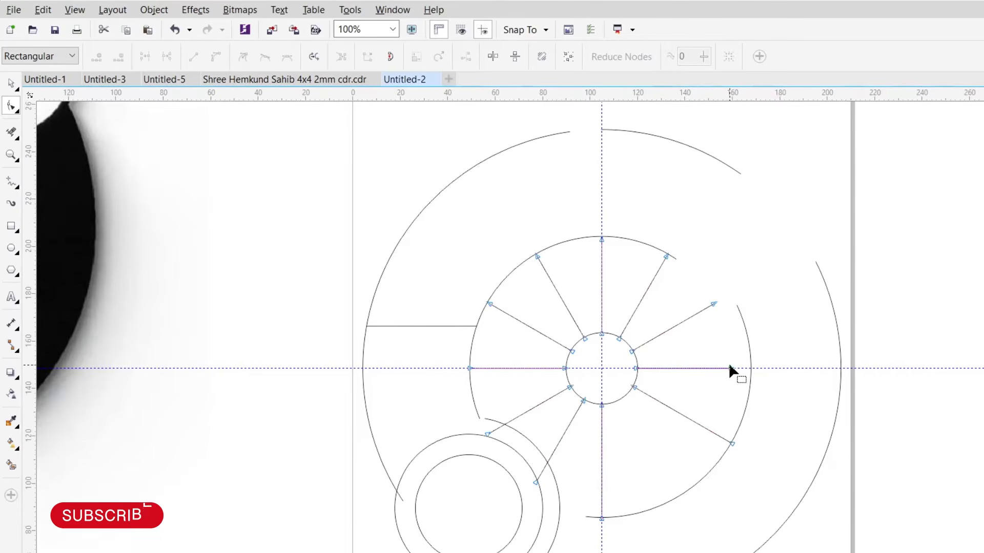
left_click_drag(730, 366, 741, 367)
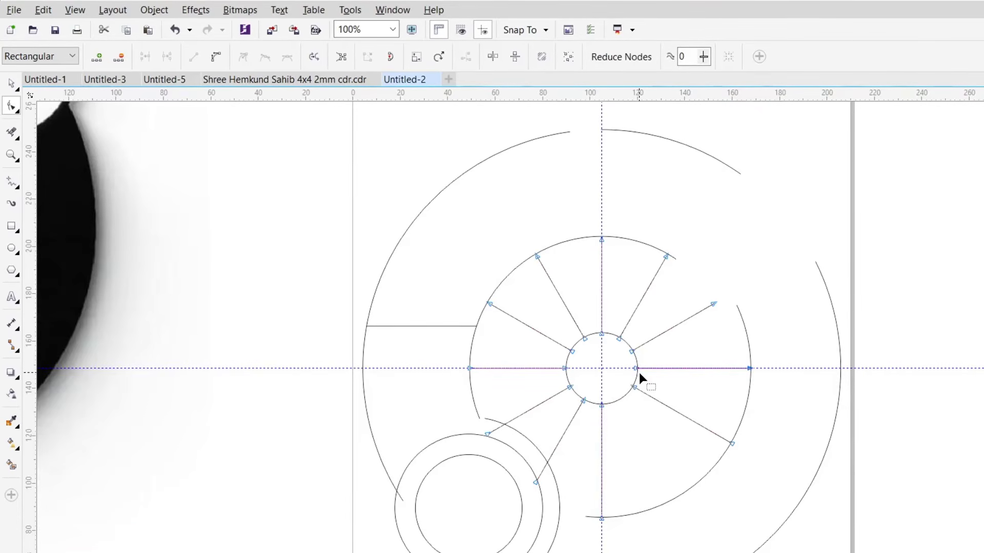
left_click_drag(665, 370, 700, 377)
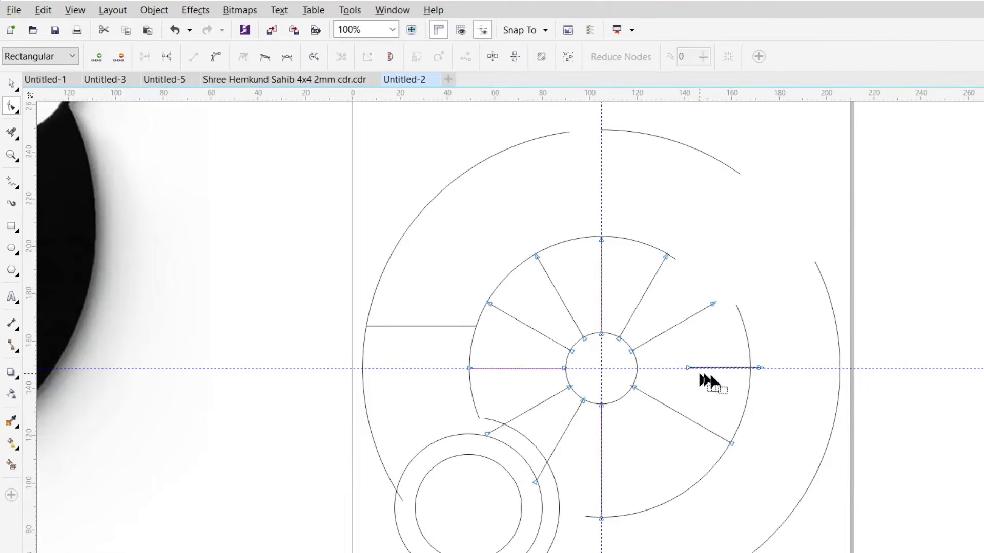
left_click_drag(765, 369, 750, 369)
scroll(750, 369, "down", 2)
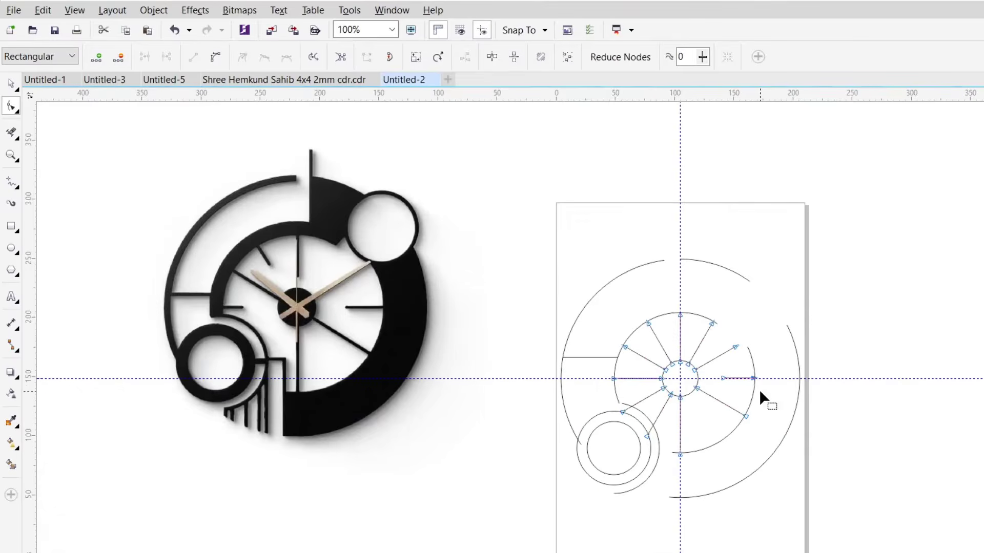
scroll(752, 367, "up", 2)
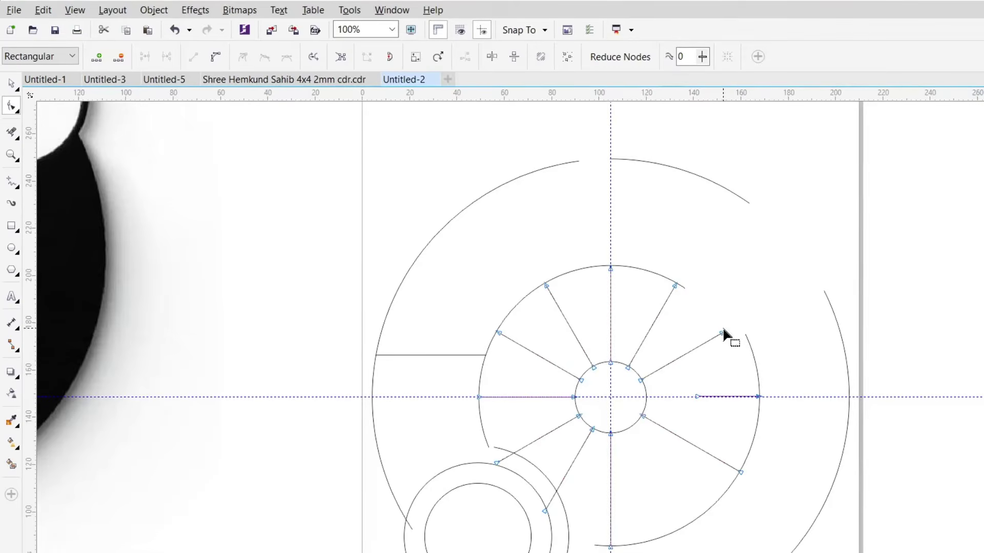
- Extend the upper end of the right inner arc to 29.895° and stretch the two o'clock radial line to meet it
left_click(745, 337)
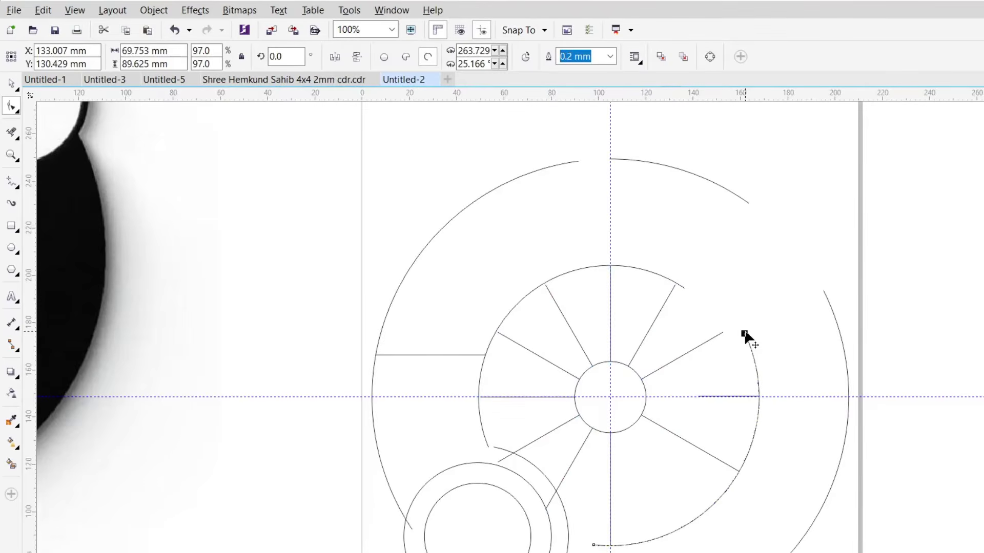
left_click_drag(783, 255, 741, 275)
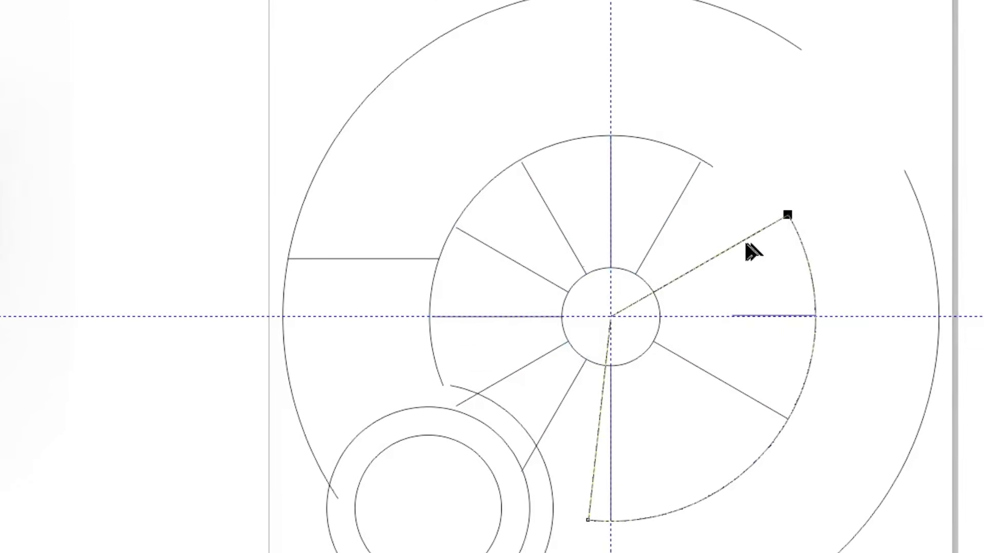
scroll(762, 296, "down", 2)
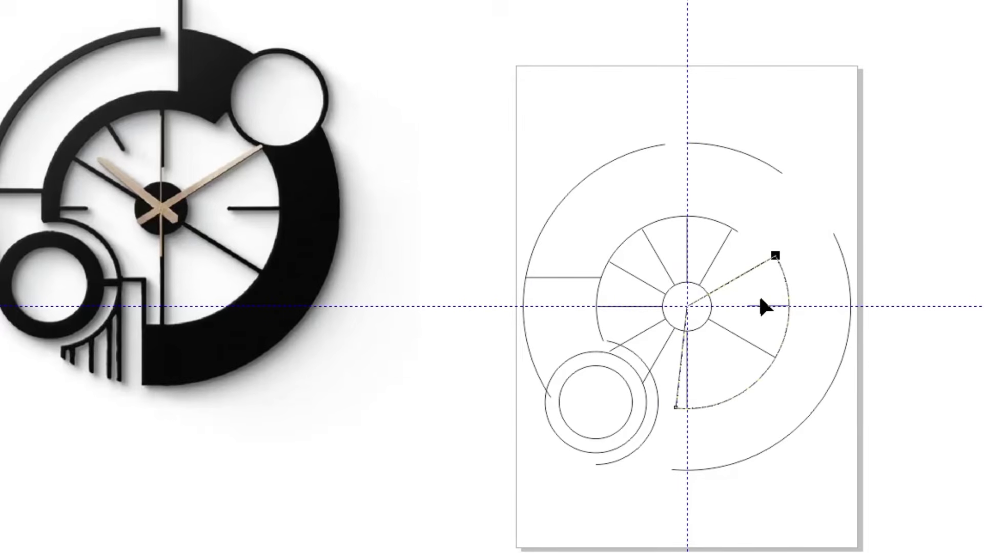
scroll(762, 267, "up", 2)
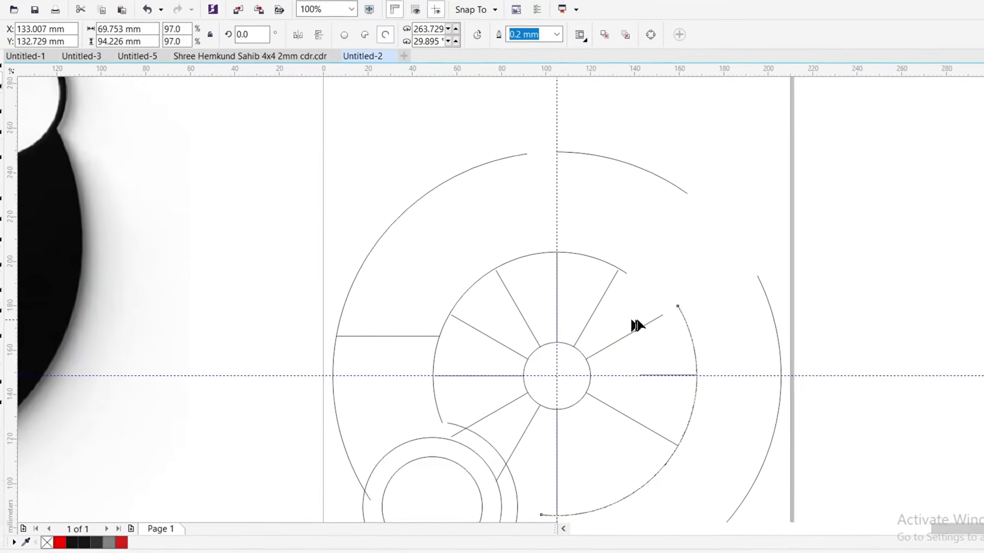
key("F10")
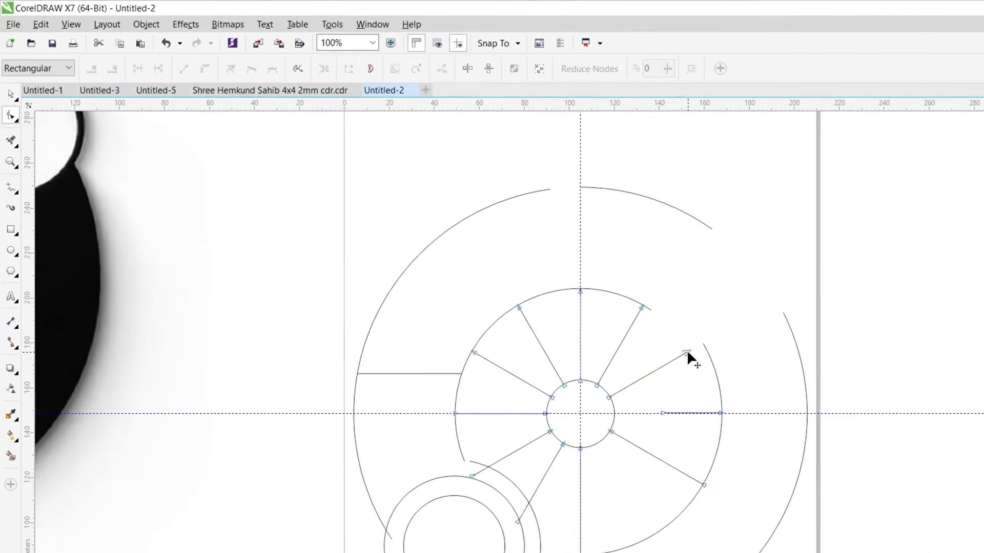
left_click_drag(687, 353, 699, 347)
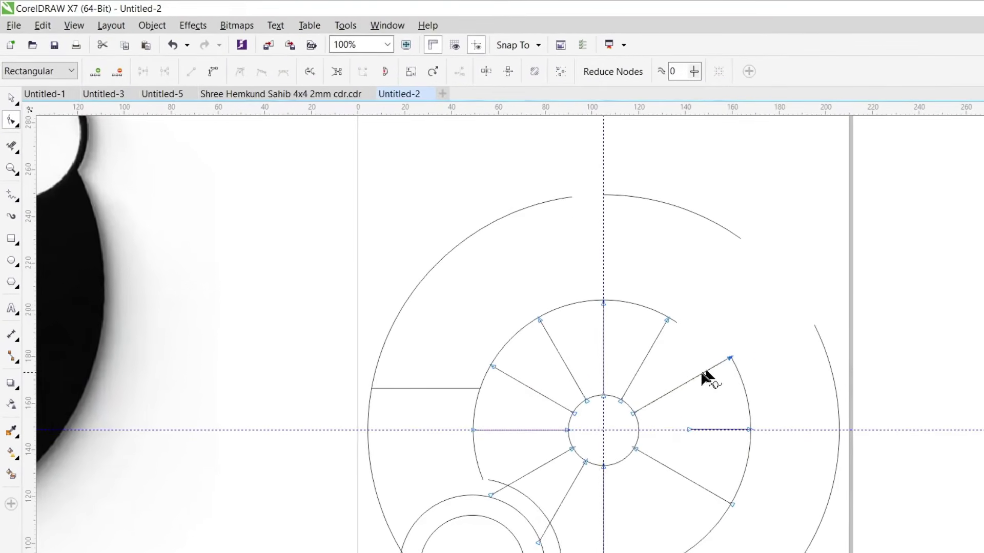
scroll(702, 372, "down", 2)
scroll(678, 350, "up", 2)
scroll(678, 350, "down", 2)
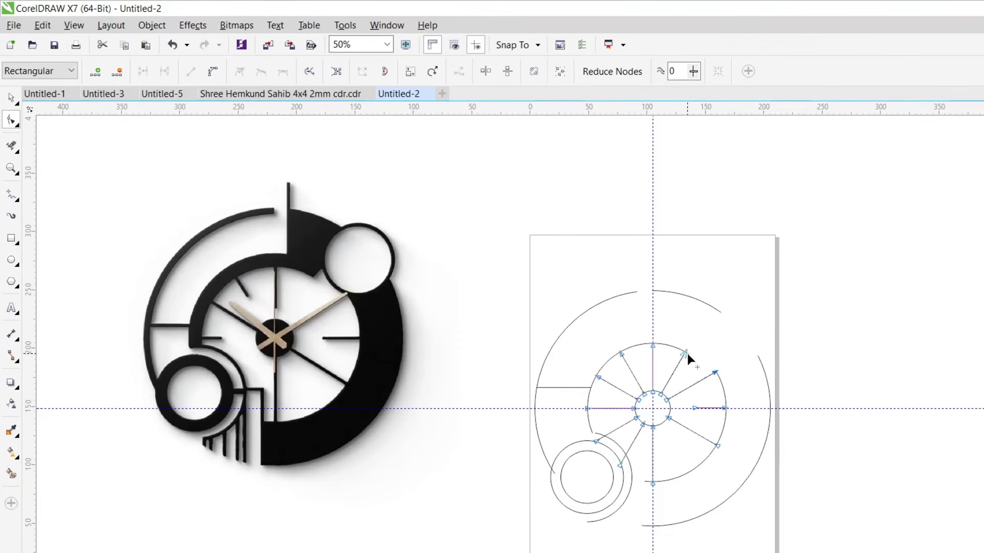
left_click(686, 353)
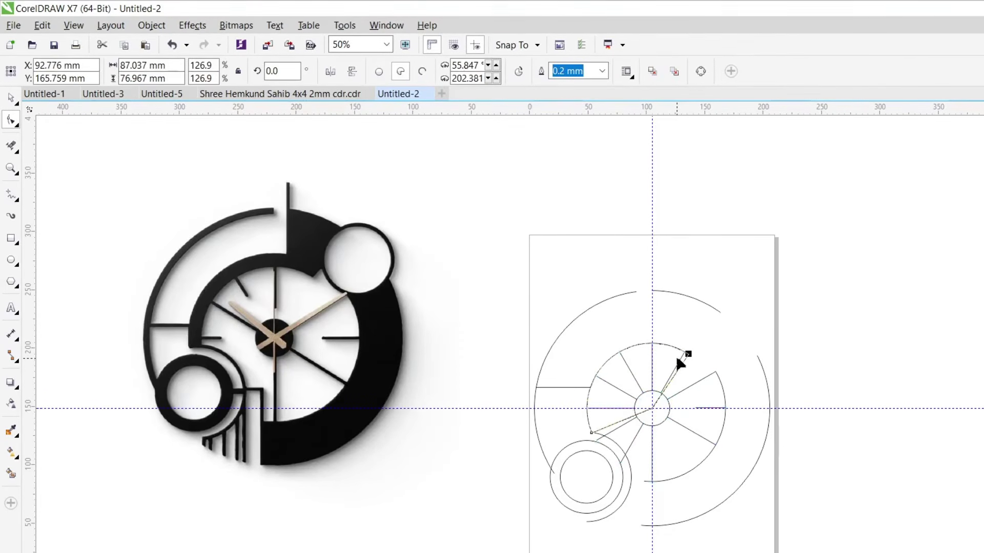
scroll(682, 353, "up", 1)
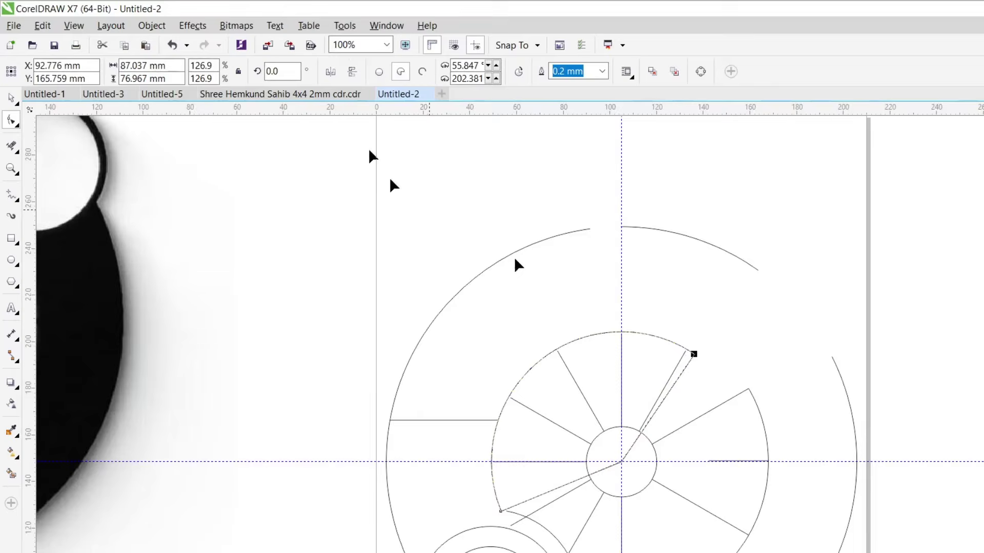
left_click(421, 72)
- Delete the one o'clock radial line from the combined hour lines
key("ctrl+a")
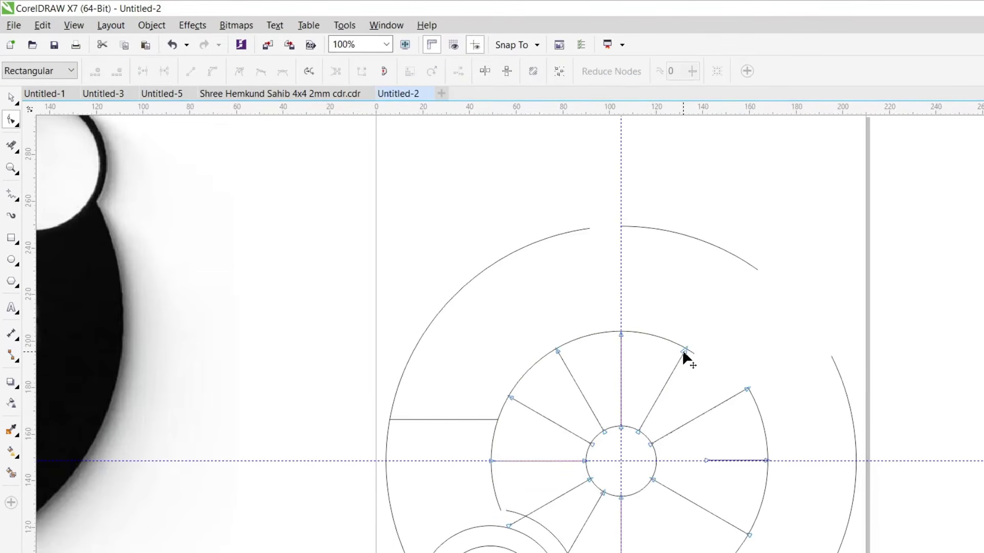
scroll(689, 379, "down", 1)
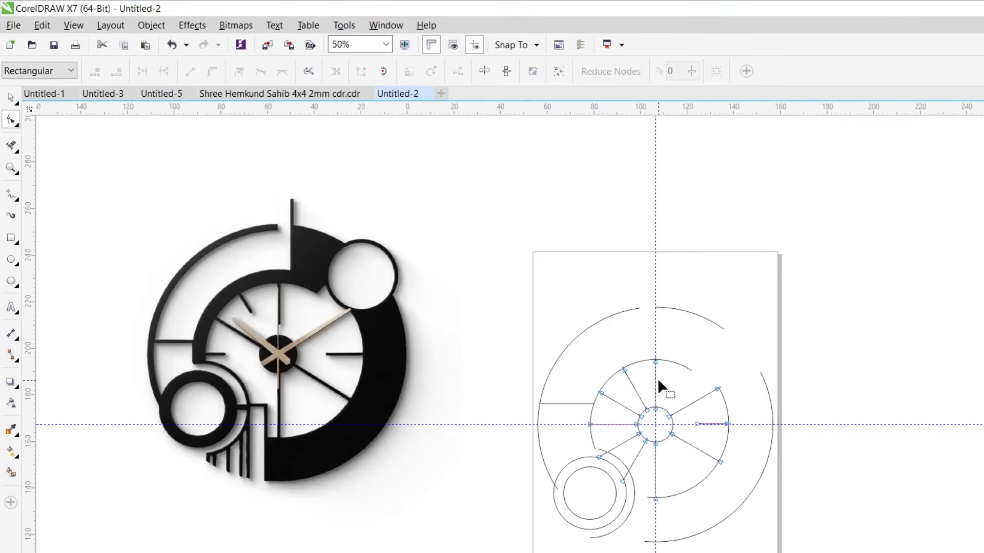
scroll(659, 386, "up", 1)
scroll(661, 382, "down", 1)
- Shorten the eleven o'clock and nine o'clock radial lines from their inner ends into short markers on the inner ring
scroll(650, 405, "up", 1)
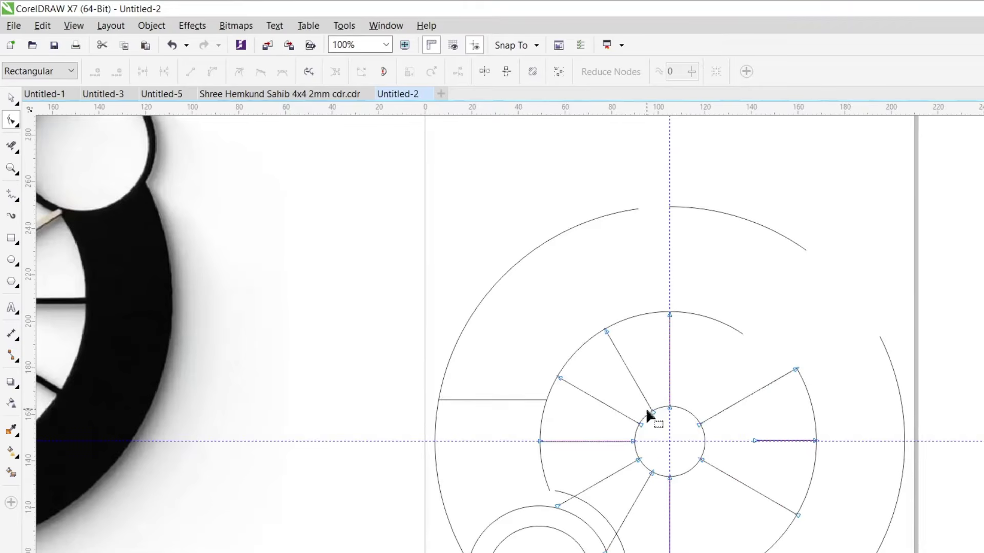
left_click_drag(622, 369, 621, 363)
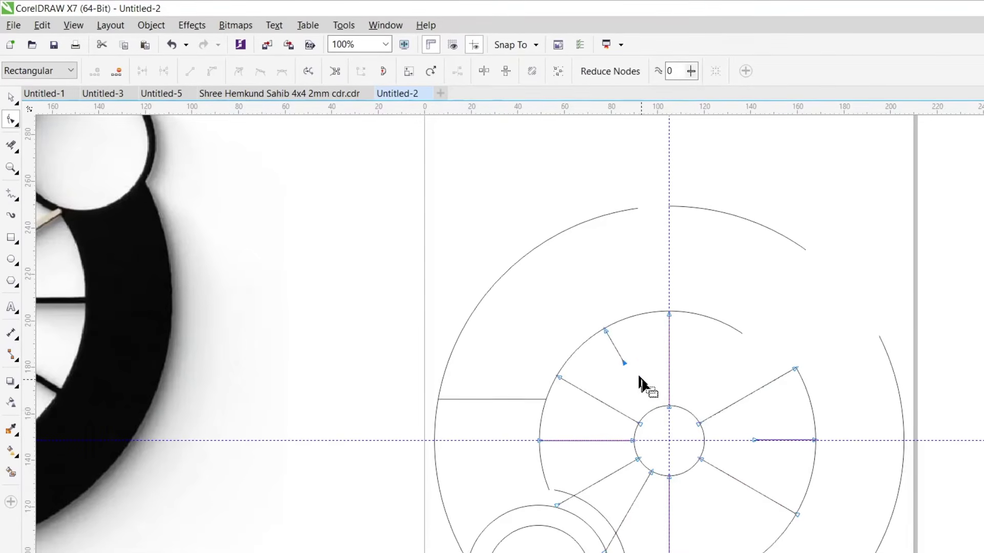
scroll(643, 385, "down", 1)
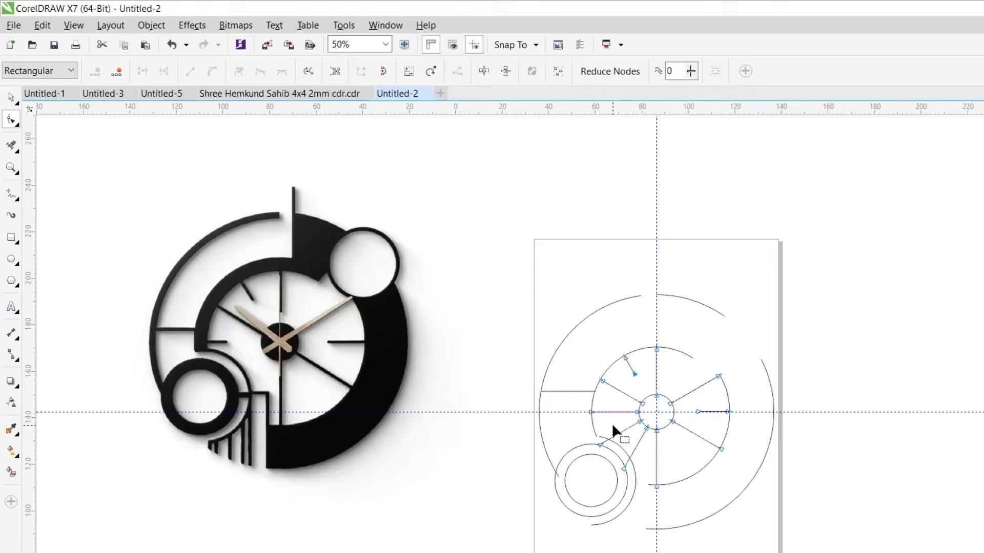
scroll(615, 426, "up", 1)
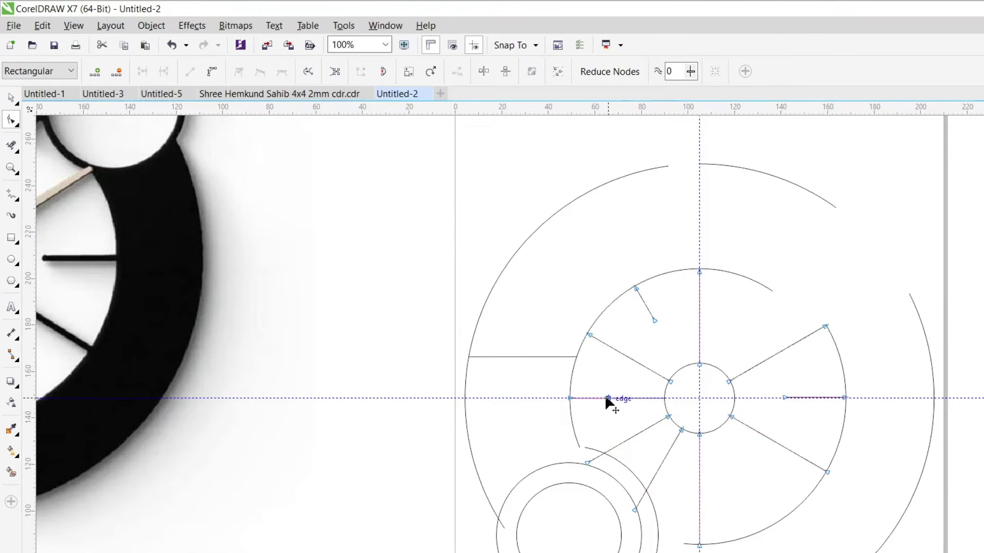
scroll(617, 402, "down", 1)
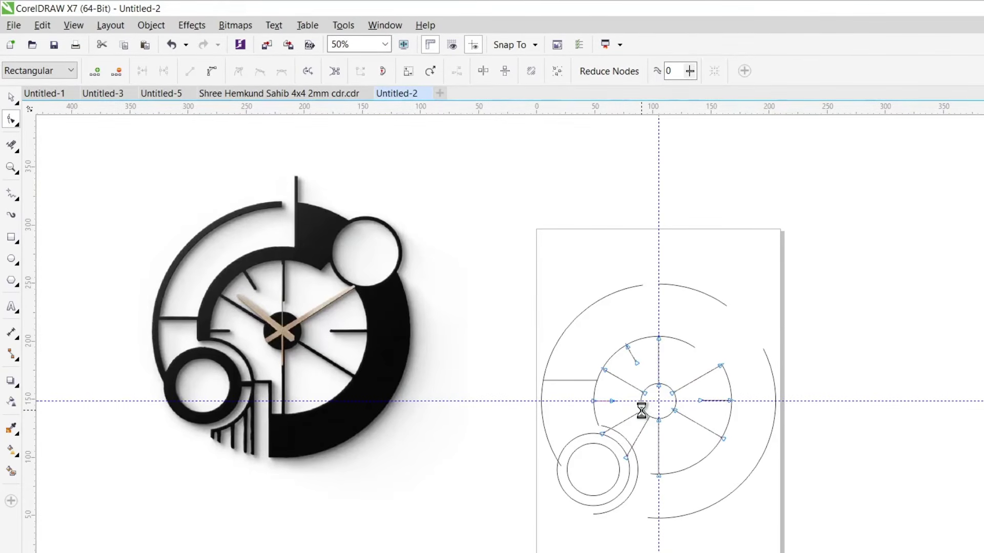
- Delete the seven o'clock and eight o'clock radial lines beside the lower-left circle group
scroll(649, 424, "up", 2)
scroll(644, 395, "down", 2)
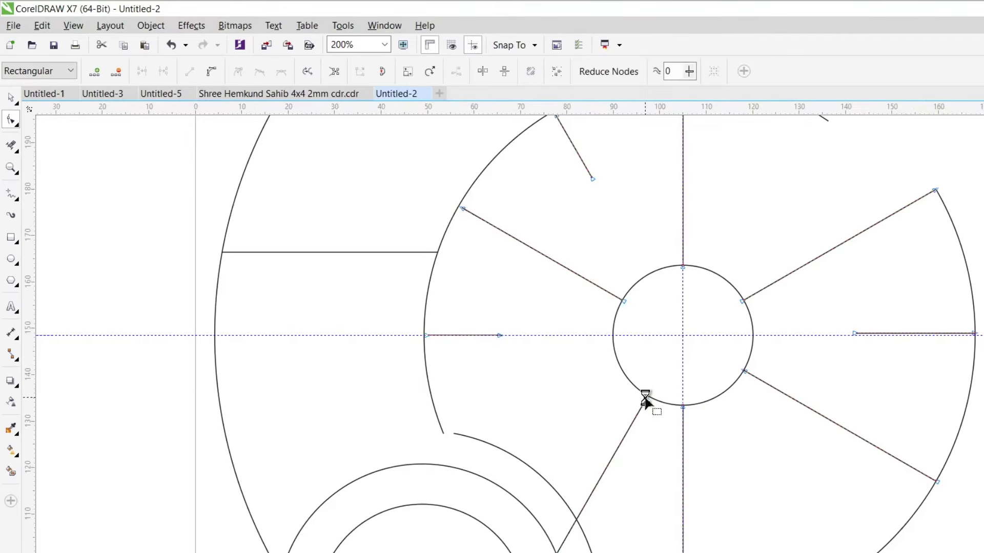
scroll(663, 477, "up", 1)
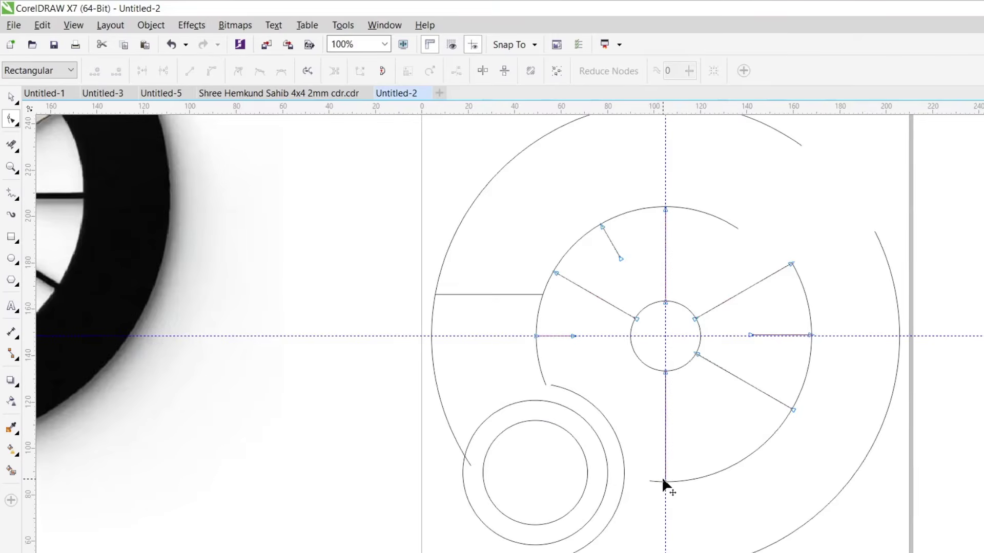
scroll(656, 486, "down", 1)
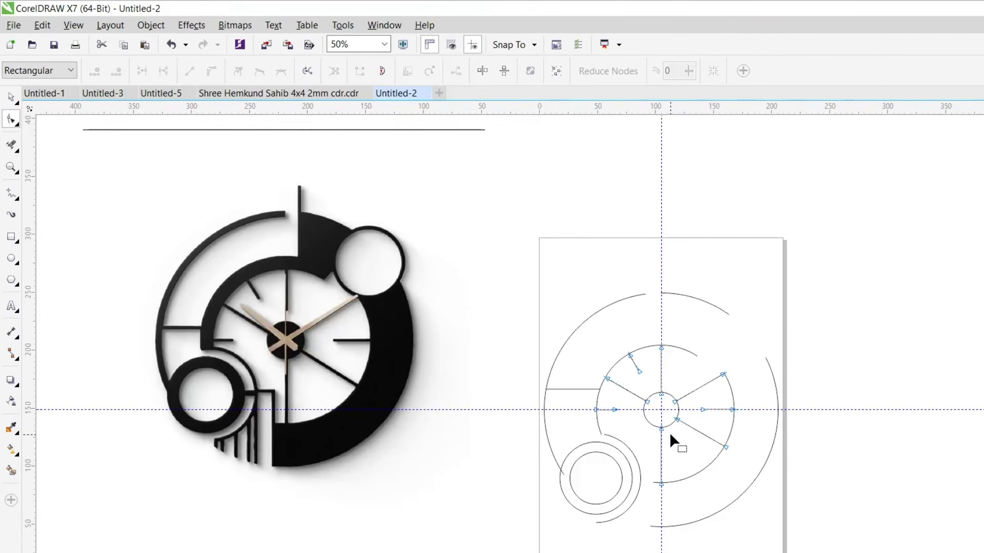
scroll(670, 432, "up", 1)
scroll(703, 391, "down", 2)
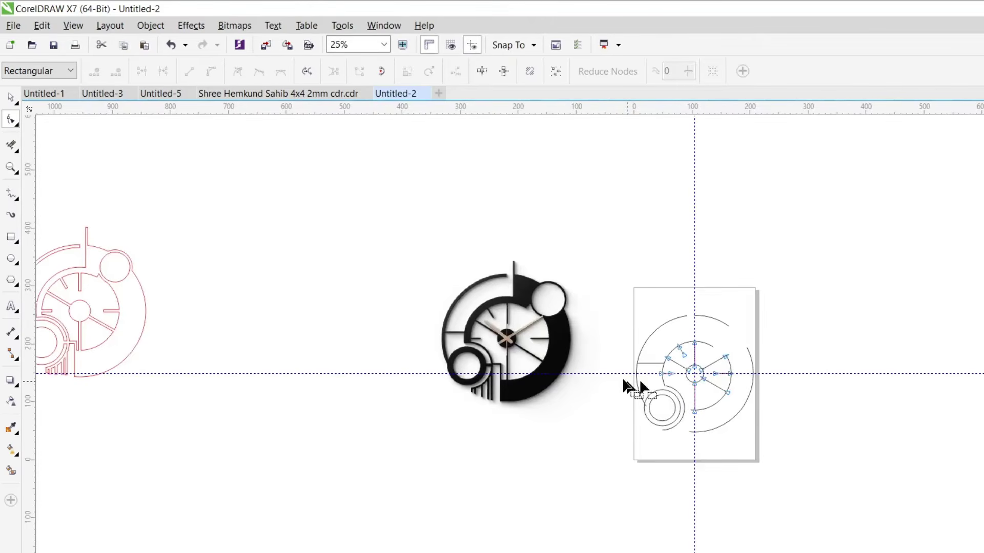
scroll(703, 419, "up", 2)
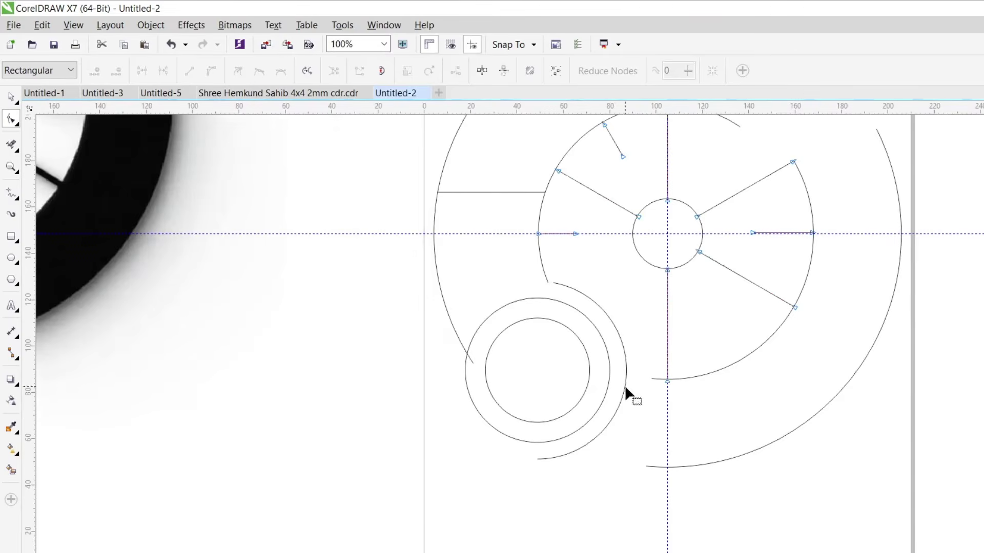
- Draw a vertical line about 53 mm long up from the large outer arc's lower end and a 12 mm horizontal line joining it to the circle group's arc
scroll(700, 405, "down", 2)
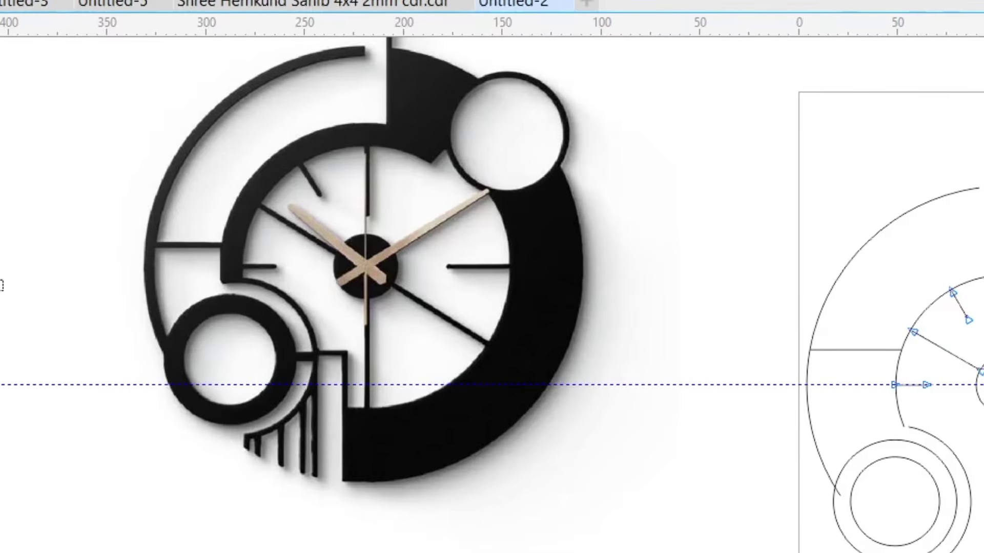
key("space")
scroll(902, 479, "up", 1)
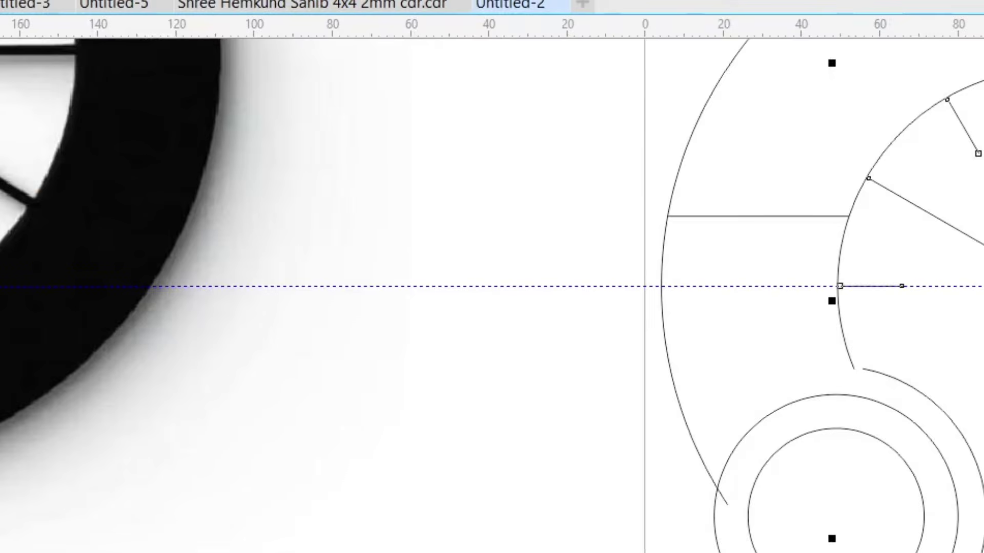
key("space")
key("Escape")
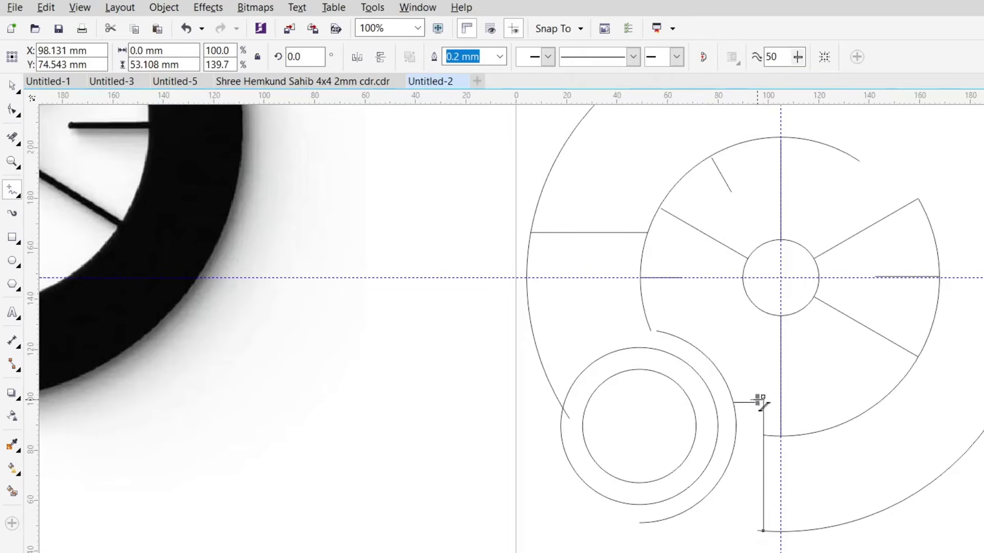
left_click_drag(765, 405, 764, 402)
scroll(745, 441, "down", 3)
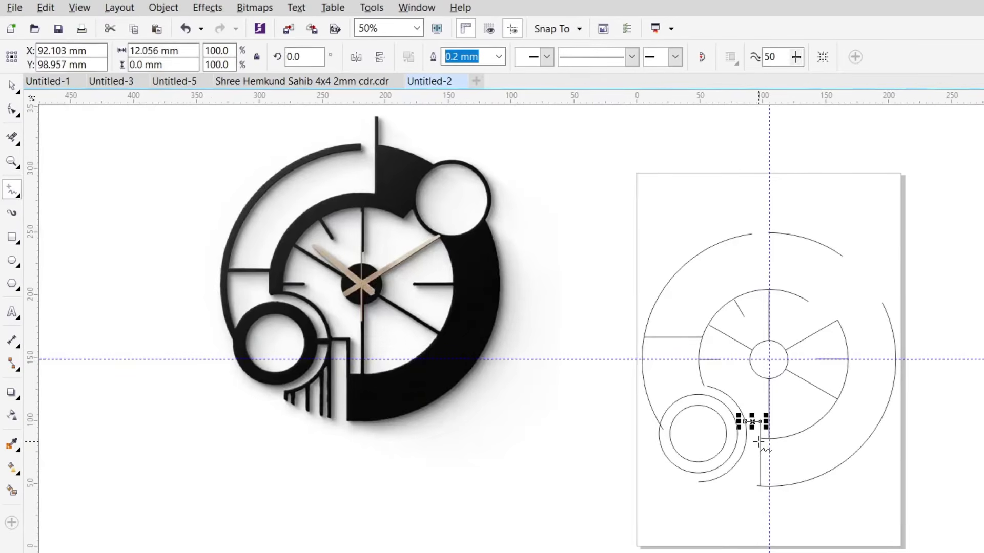
- Draw a horizontal connector about 7.4 mm long between the lower-left ring's outer circle and its surrounding arc
scroll(737, 442, "up", 2)
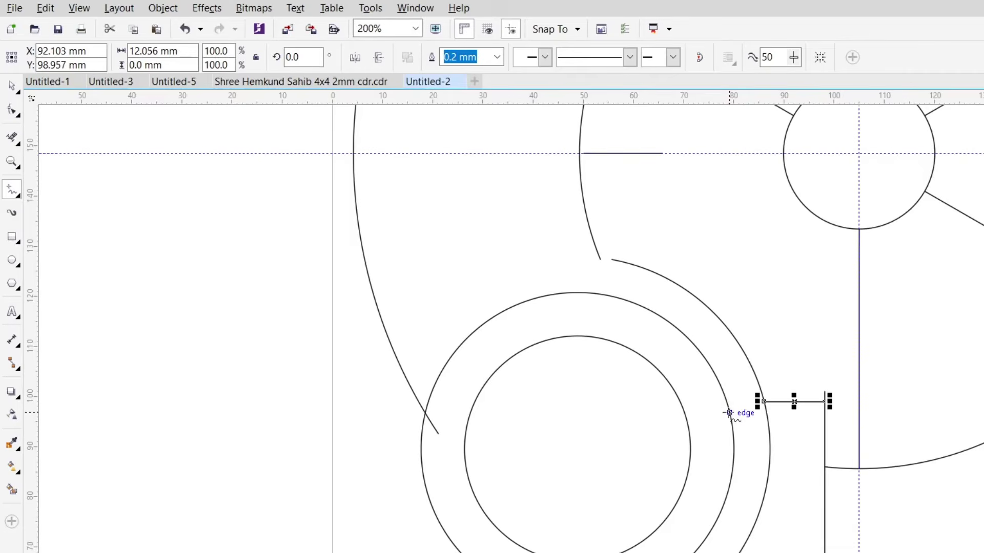
left_click_drag(729, 412, 766, 413)
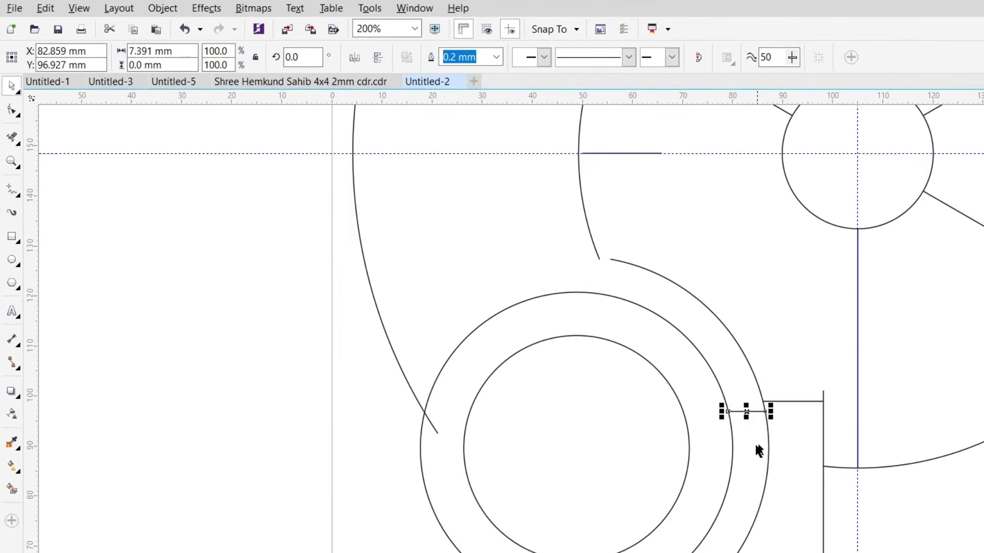
scroll(758, 445, "down", 2)
scroll(379, 353, "up", 1)
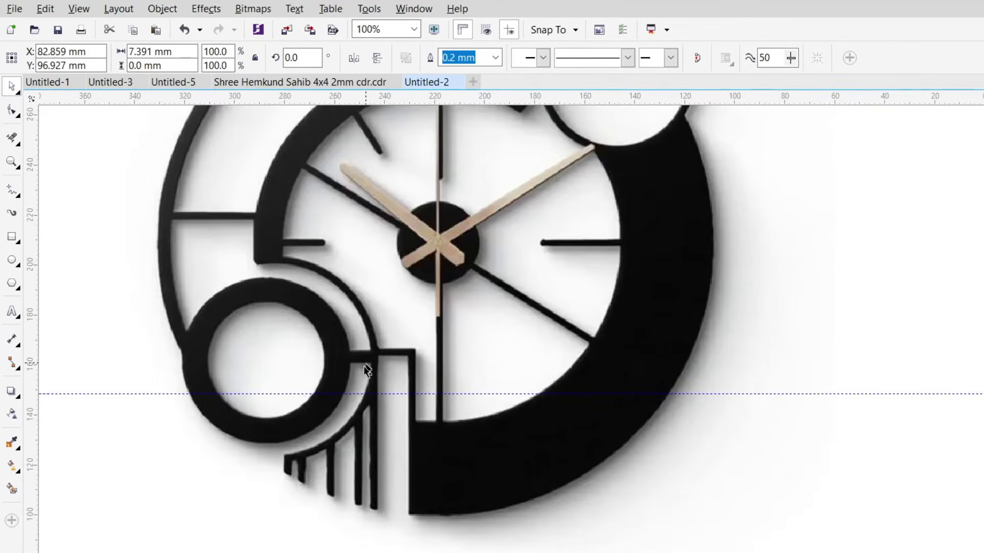
scroll(388, 353, "down", 1)
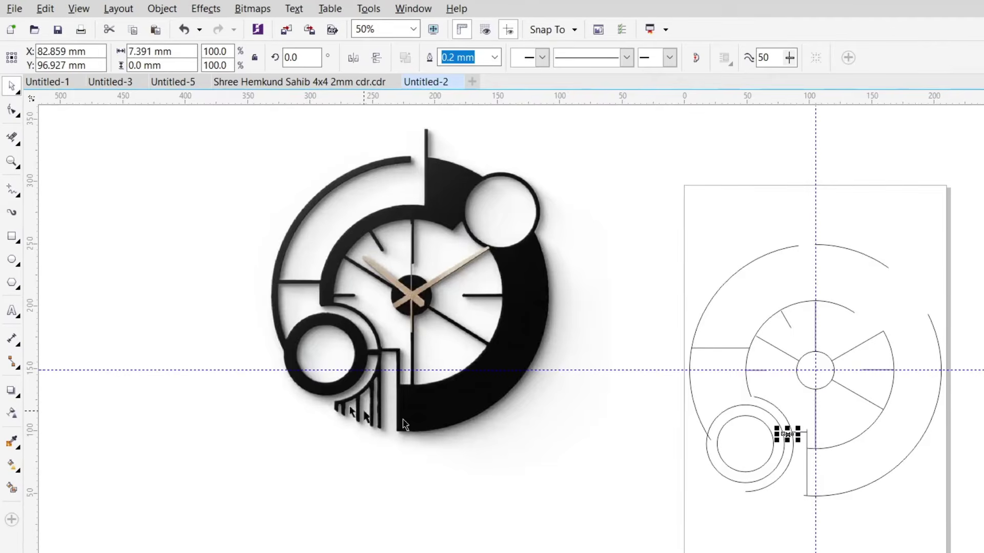
- Draw a vertical line about 34 mm long hanging from the right side of the lower-left circle group's arc
key("F5")
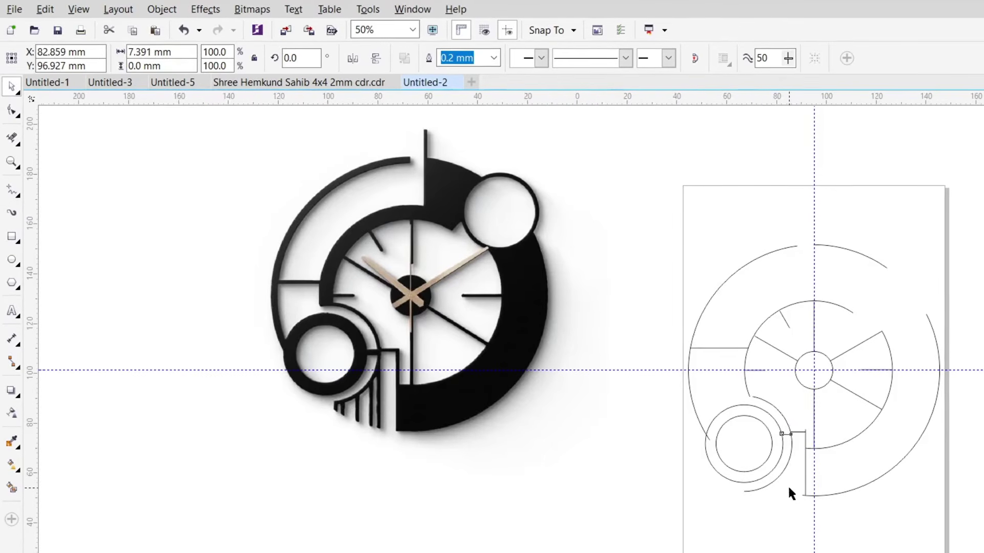
scroll(793, 491, "up", 1)
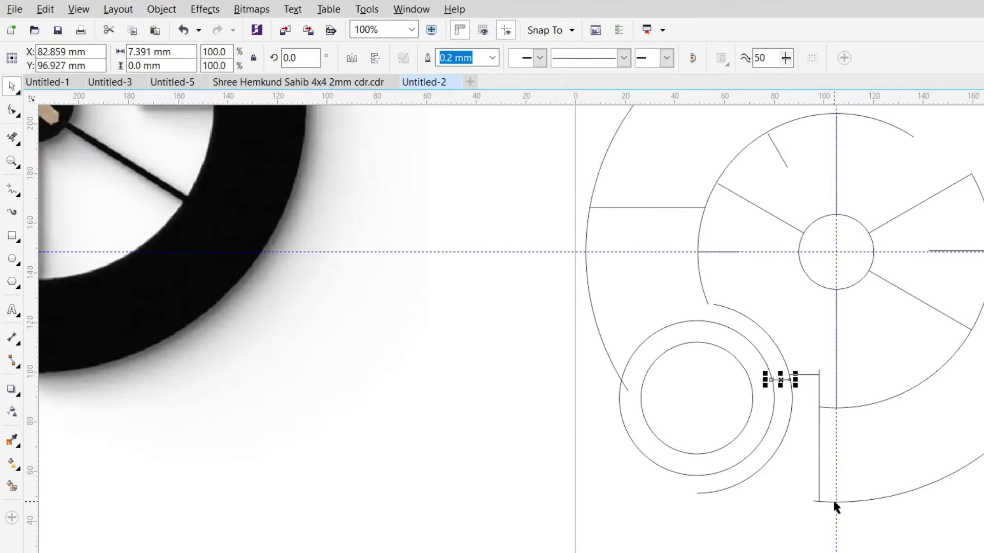
scroll(814, 504, "down", 1)
scroll(792, 500, "up", 1)
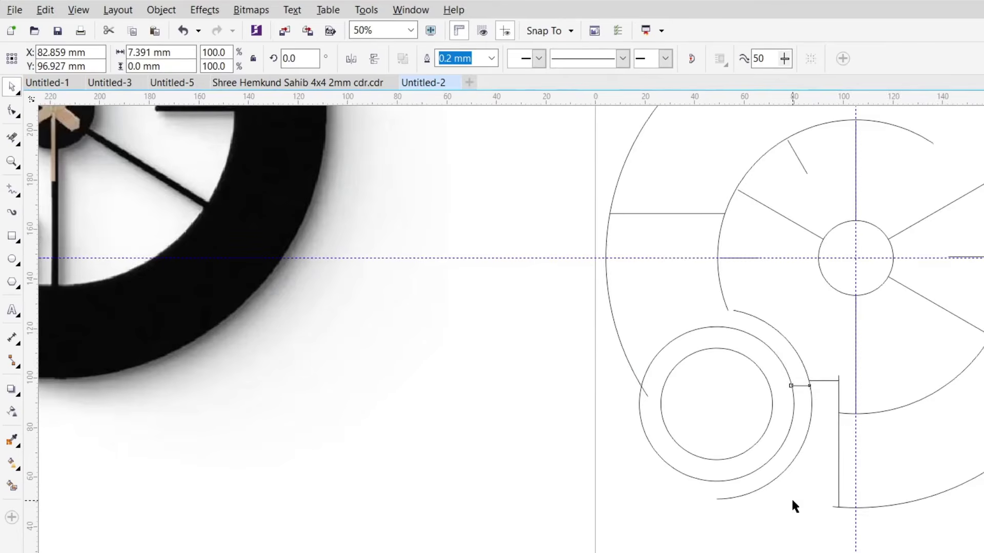
key("F5")
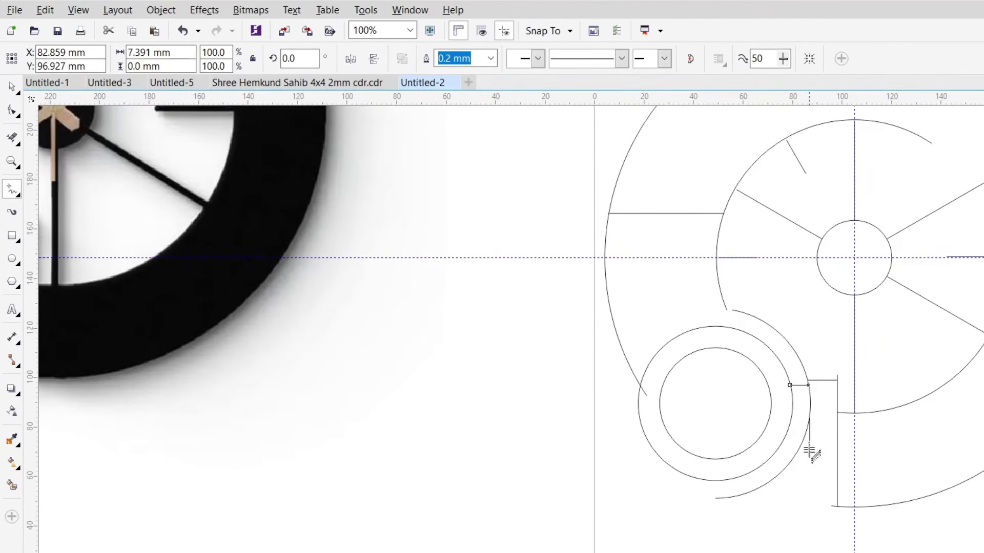
left_click(807, 503)
scroll(807, 503, "down", 1)
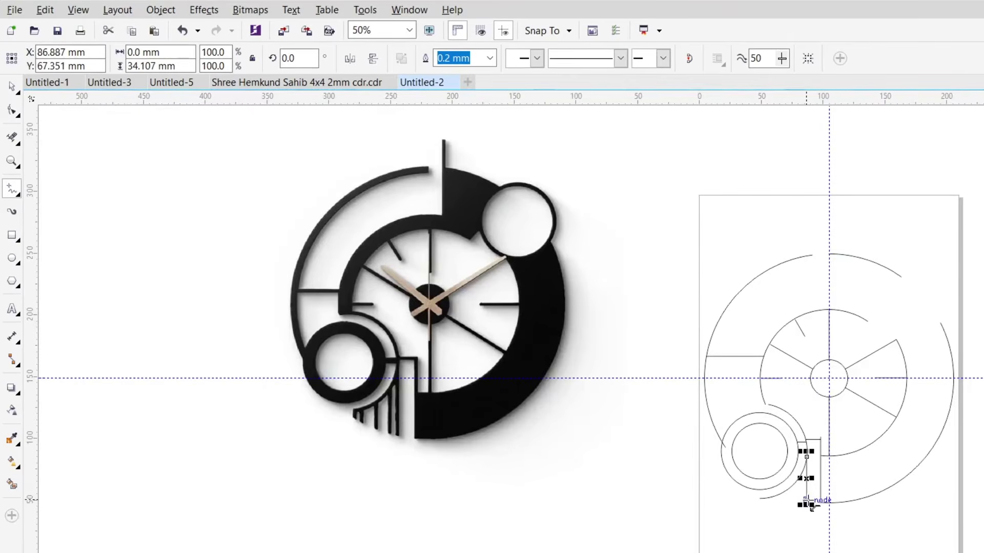
- Draw two more vertical lines, about 21 mm and 10 mm long, hanging from the lower-left group's arc, each further left
scroll(806, 508, "up", 1)
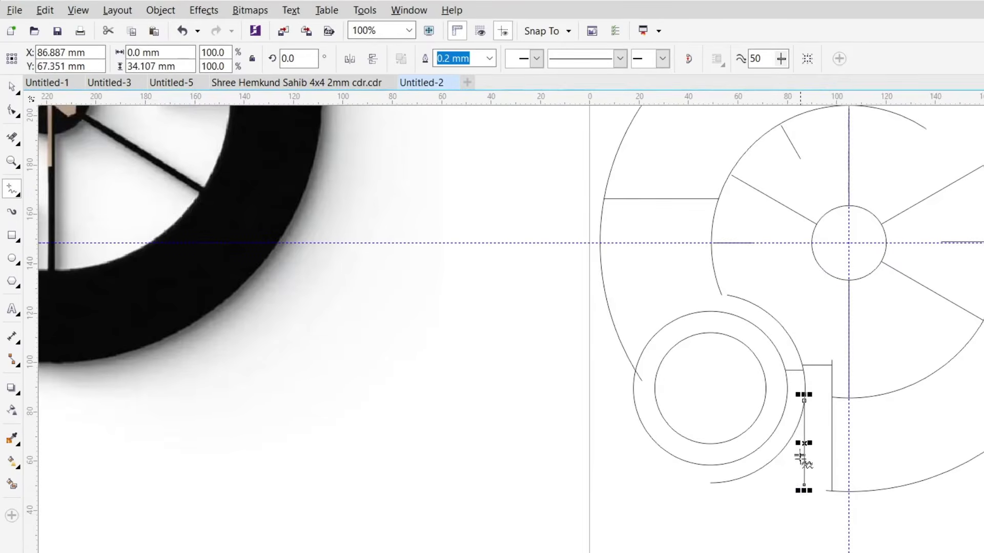
left_click(794, 430)
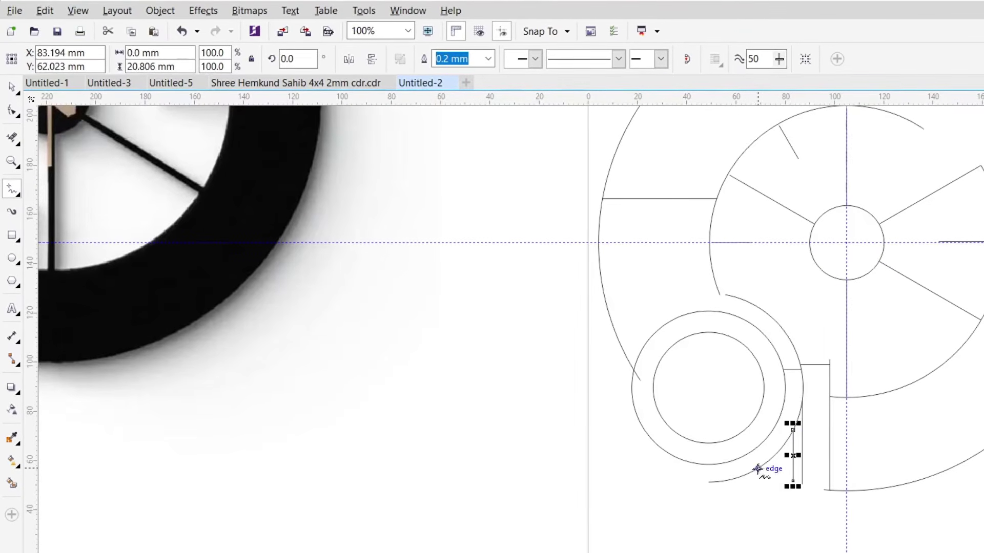
scroll(757, 469, "down", 1)
scroll(761, 492, "up", 1)
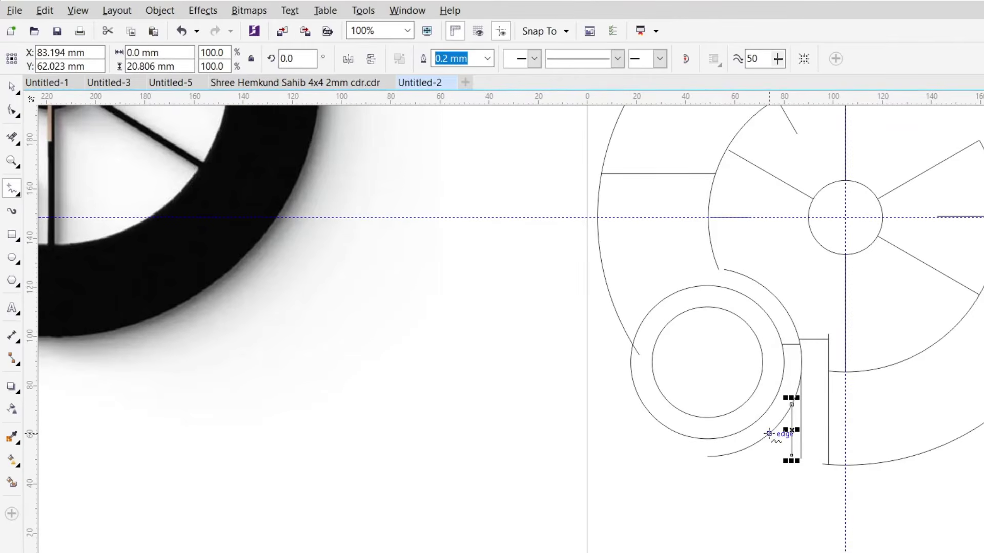
scroll(754, 464, "down", 1)
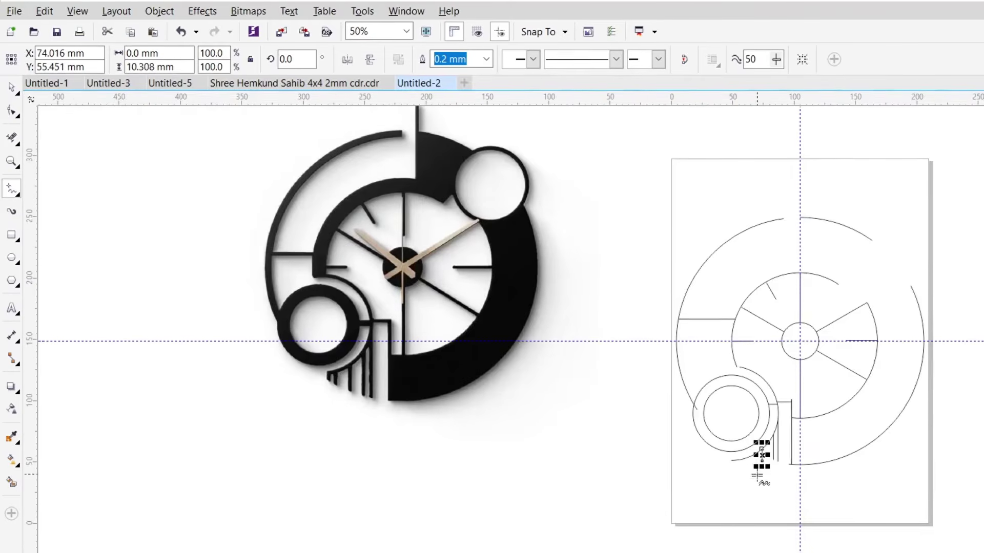
scroll(757, 479, "up", 1)
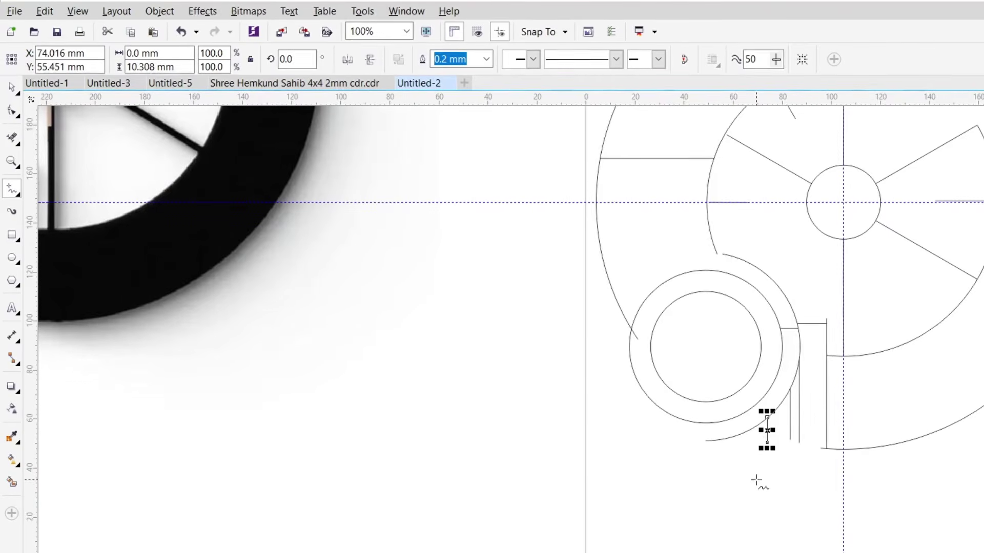
- Draw two short vertical lines, about 7 mm and 5 mm long, hanging near the lower end of the circle group's arc
left_click(732, 454)
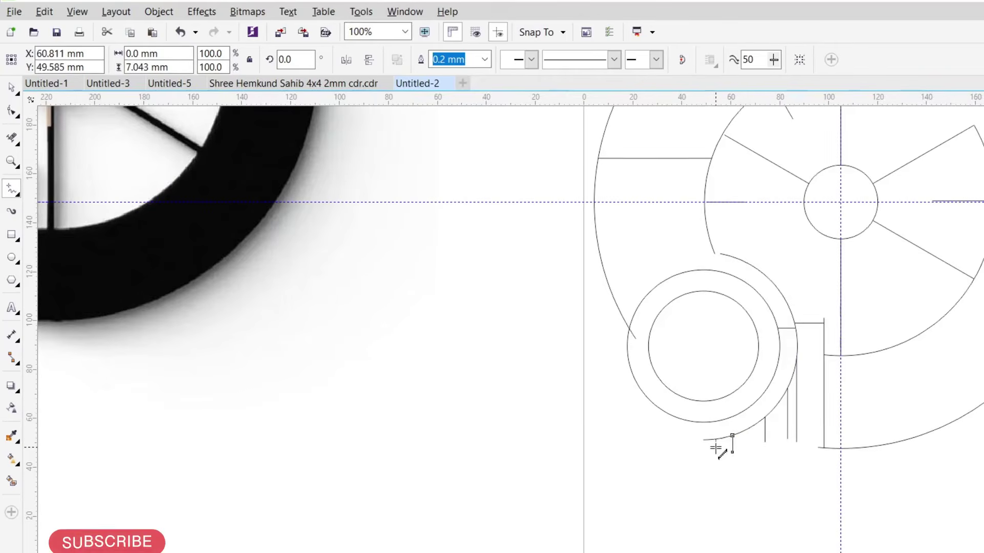
left_click(716, 438)
left_click(716, 451)
scroll(746, 472, "down", 1)
scroll(746, 472, "up", 1)
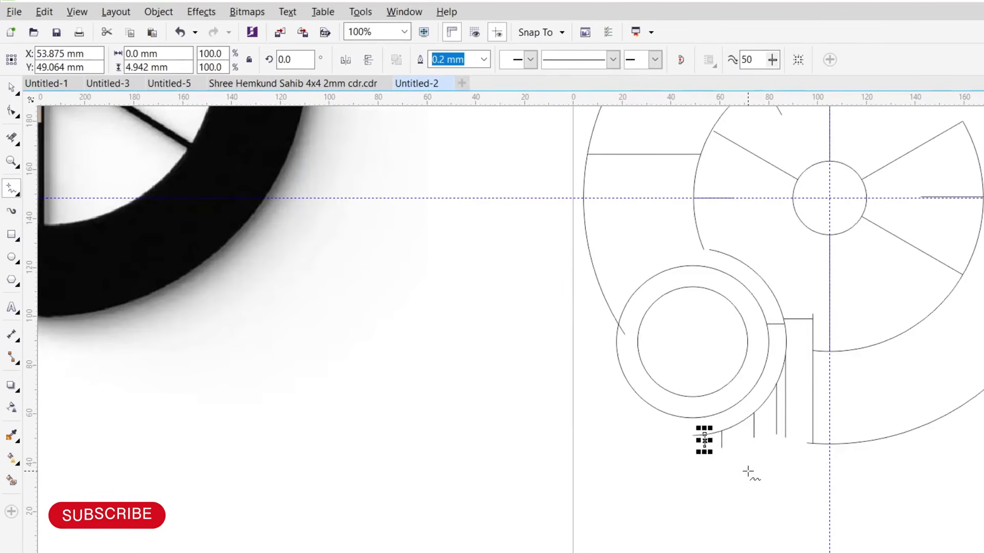
key("space")
scroll(780, 454, "down", 1)
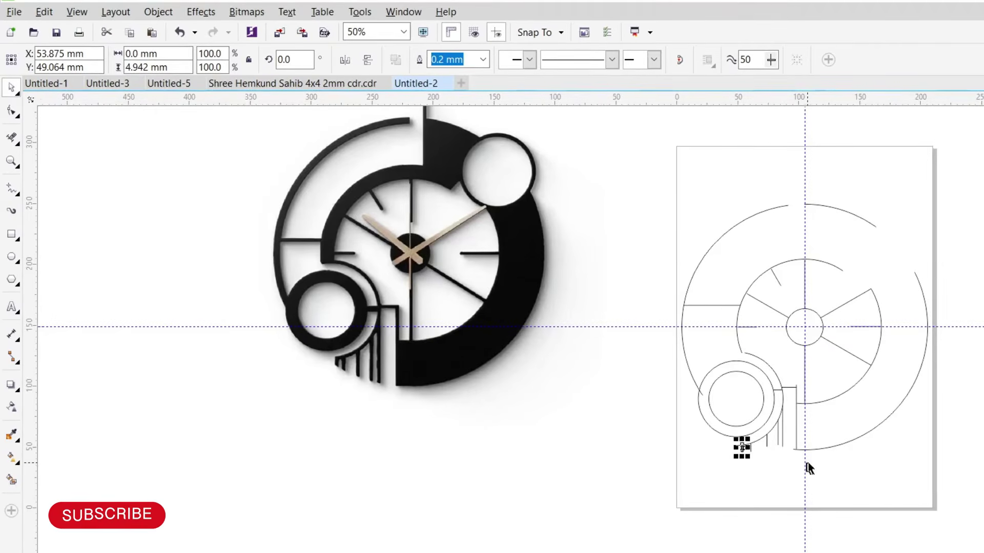
- Nudge the lower-left circles, their arc and all attached lines slightly upward together, undoing the last nudge
left_click(843, 444)
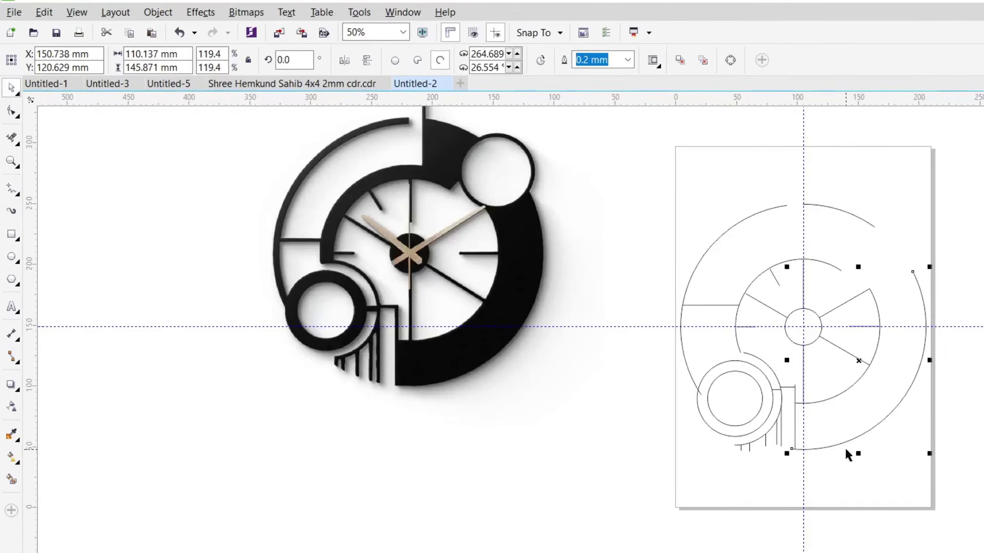
scroll(787, 454, "up", 1)
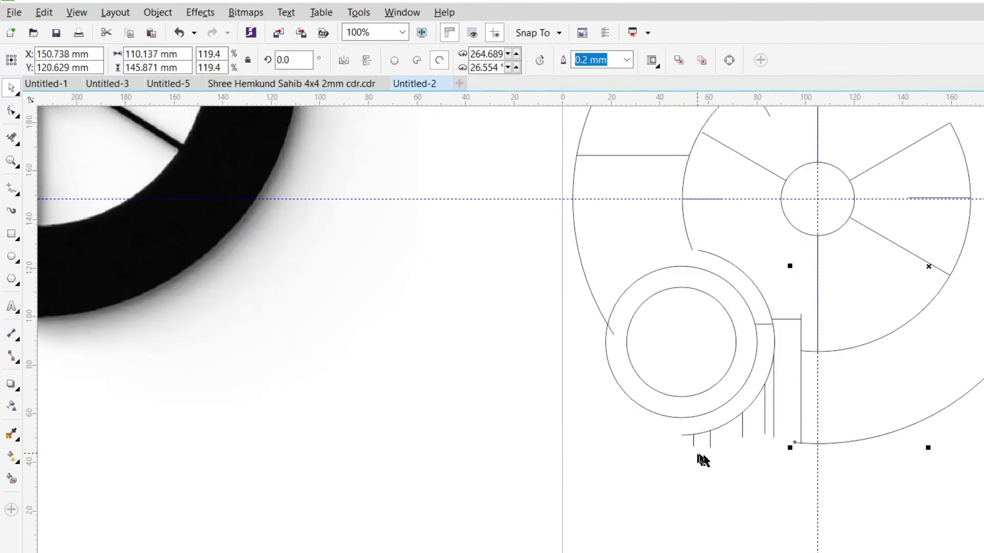
left_click_drag(732, 468, 672, 425)
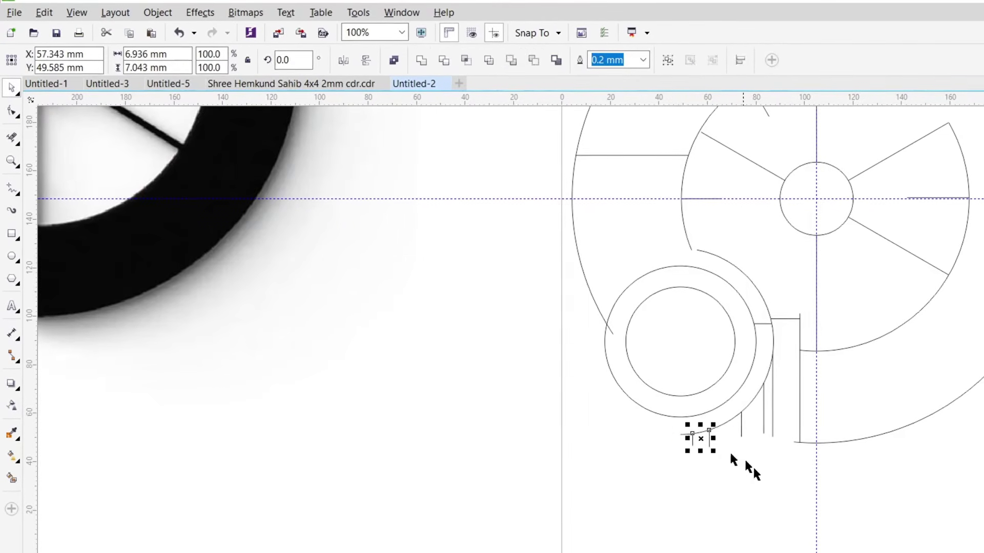
left_click(788, 501)
left_click_drag(800, 520, 586, 238)
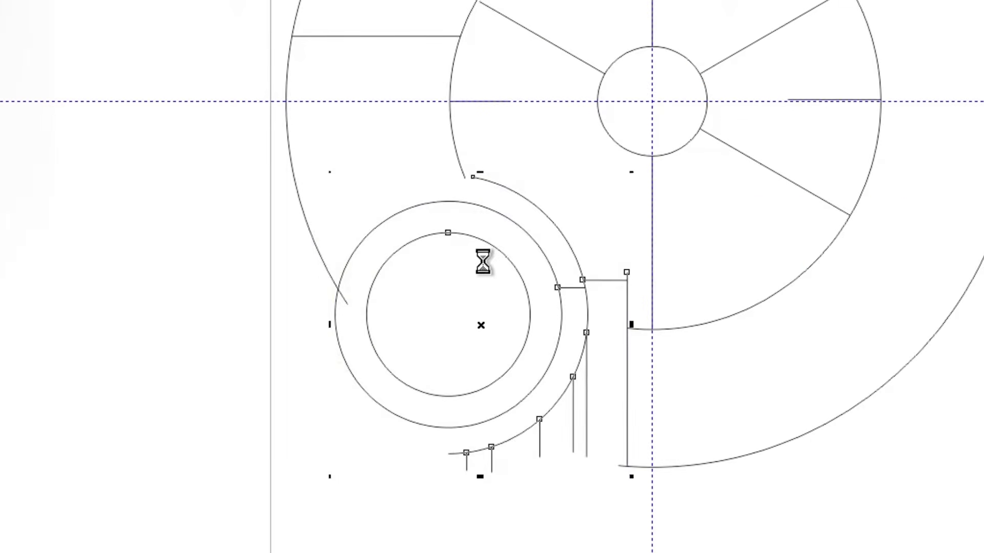
key("Up")
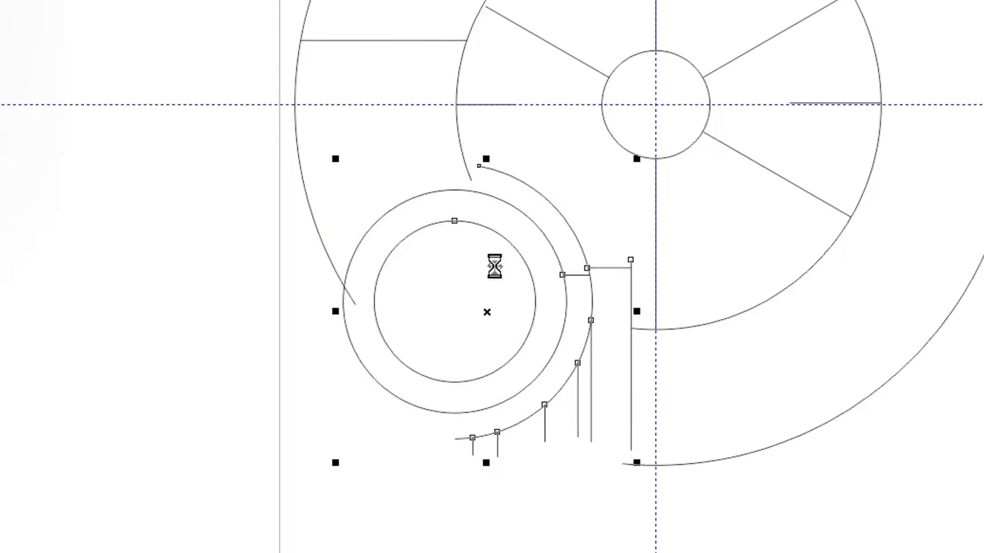
left_click(504, 311)
key("ctrl+z")
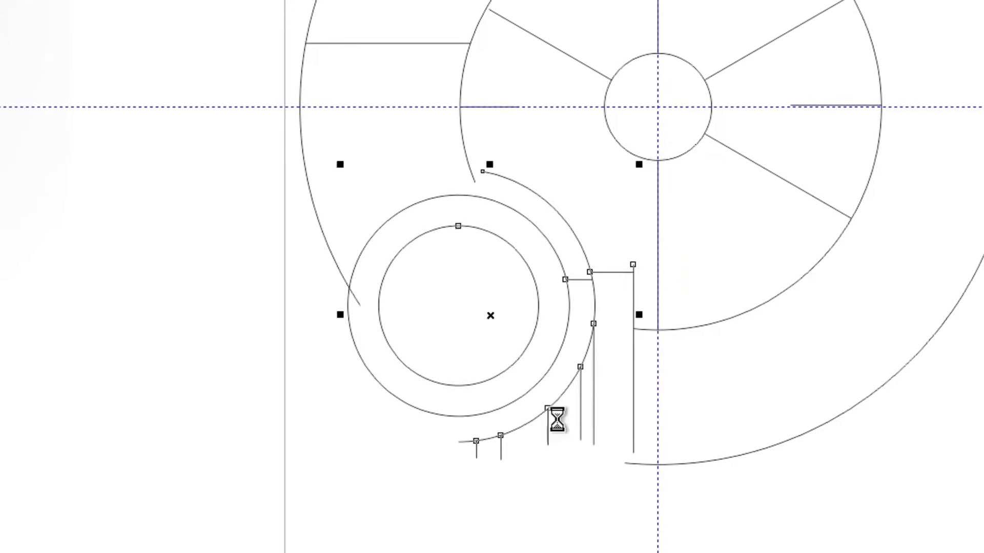
- Adjust the ends of the long vertical line so it spans from the horizontal connector down to the large outer arc
left_click(202, 257)
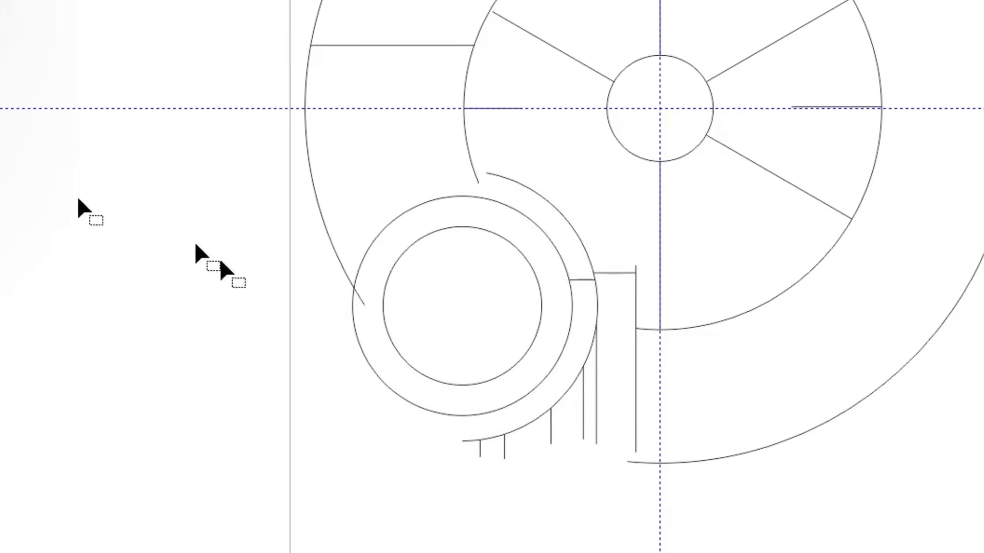
left_click(637, 312)
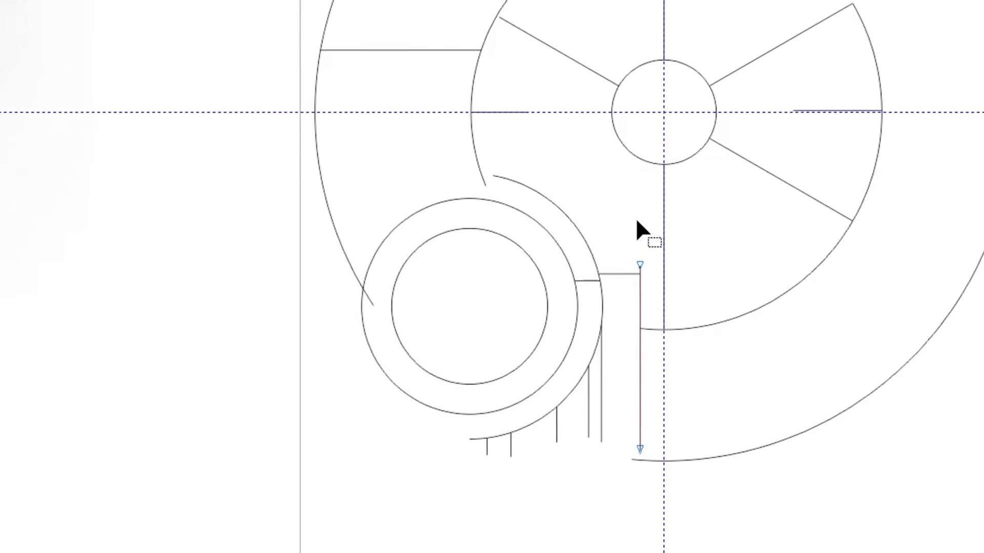
left_click_drag(634, 237, 654, 485)
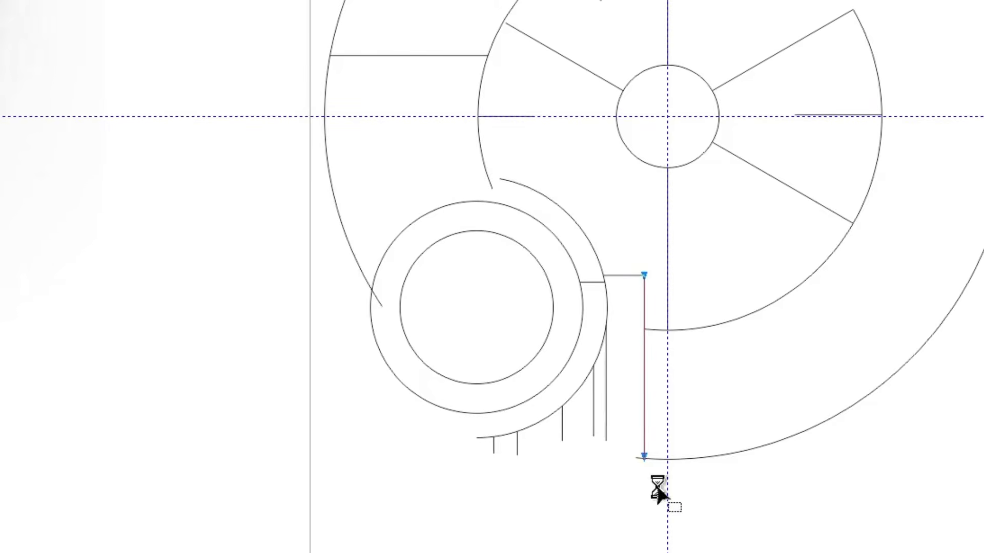
- Move the upper node of the longest hanging line up along the circle group's arc and adjust its lower node
left_click(609, 340)
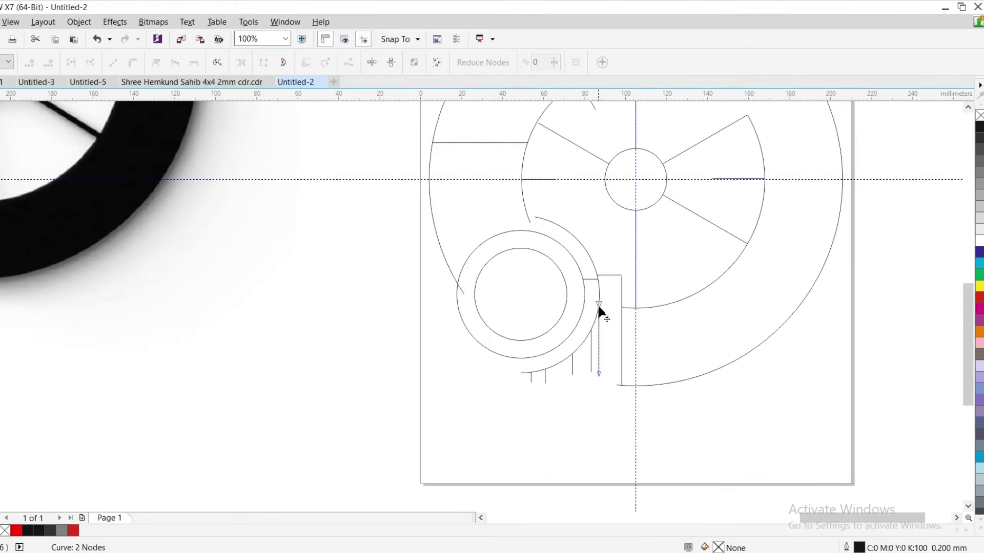
left_click_drag(610, 341, 600, 294)
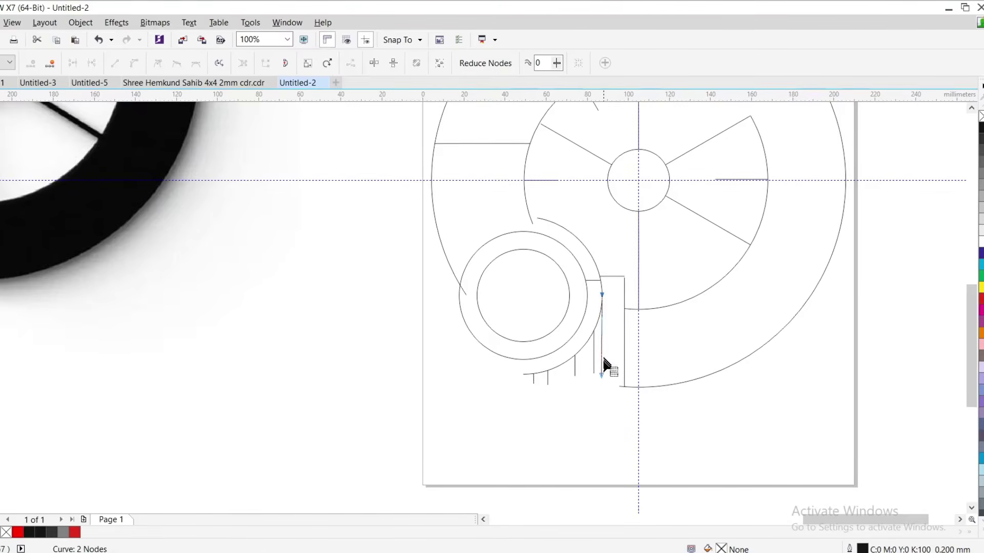
mouse_move(603, 376)
left_mouse_down()
mouse_move(615, 380)
mouse_move(607, 378)
left_mouse_up()
scroll(612, 386, "up", 2)
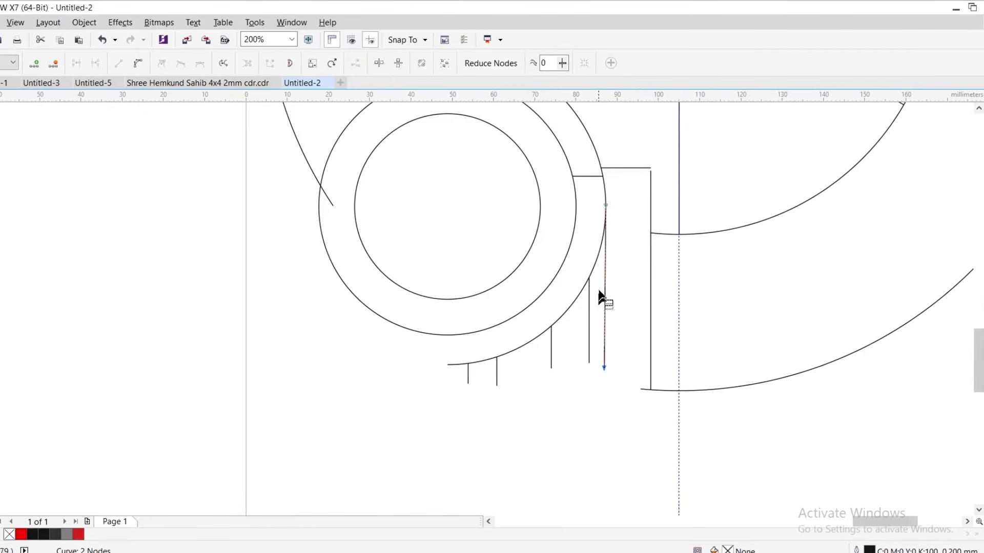
- Delete the five vertical lines hanging from the lower-left circle group's arc and switch to the Freehand tool
left_click_drag(608, 287, 613, 285)
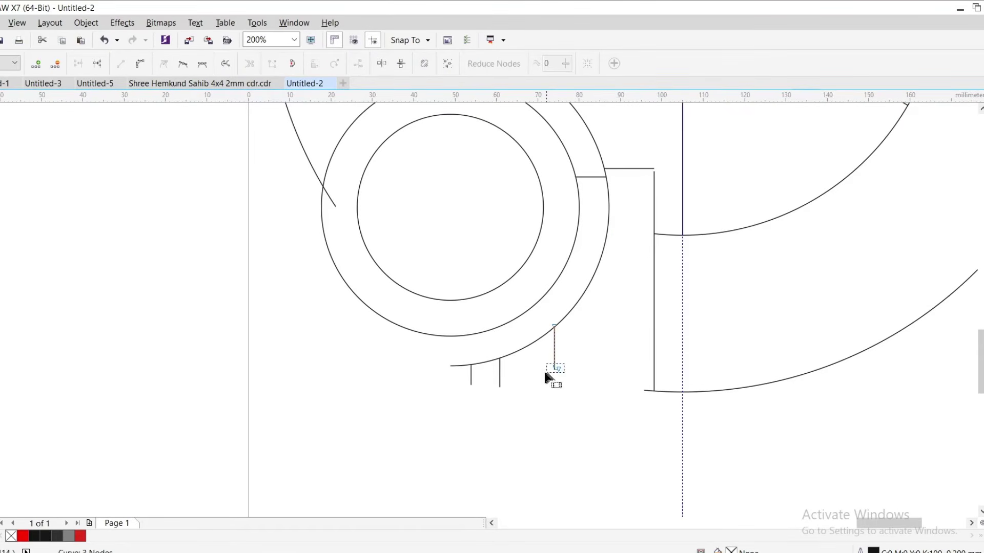
key("F5")
scroll(500, 376, "down", 3)
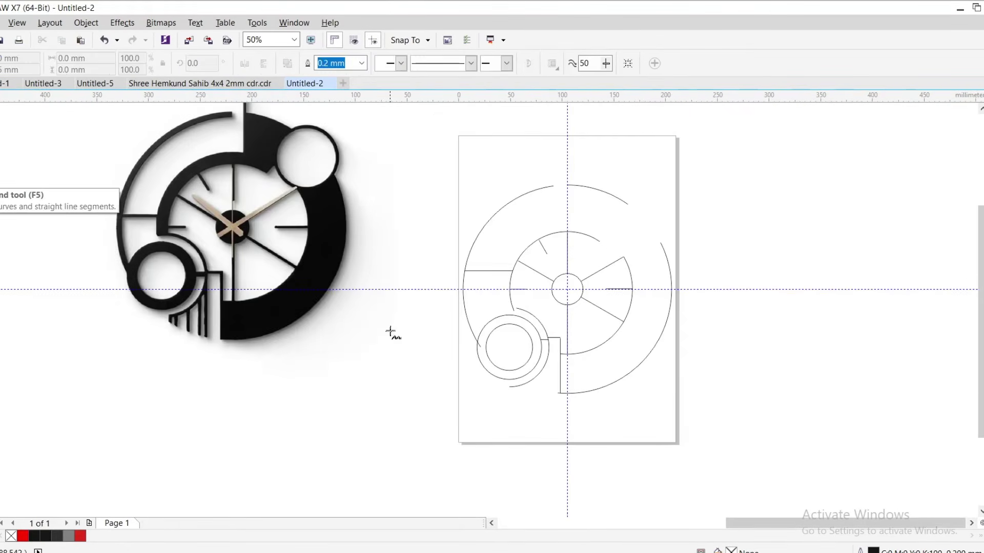
- Draw two vertical freehand lines hanging from the right part of the lower-left circle group's arc, about 35 mm and 24 mm long
scroll(604, 421, "up", 2)
left_click(610, 356)
left_click(610, 428)
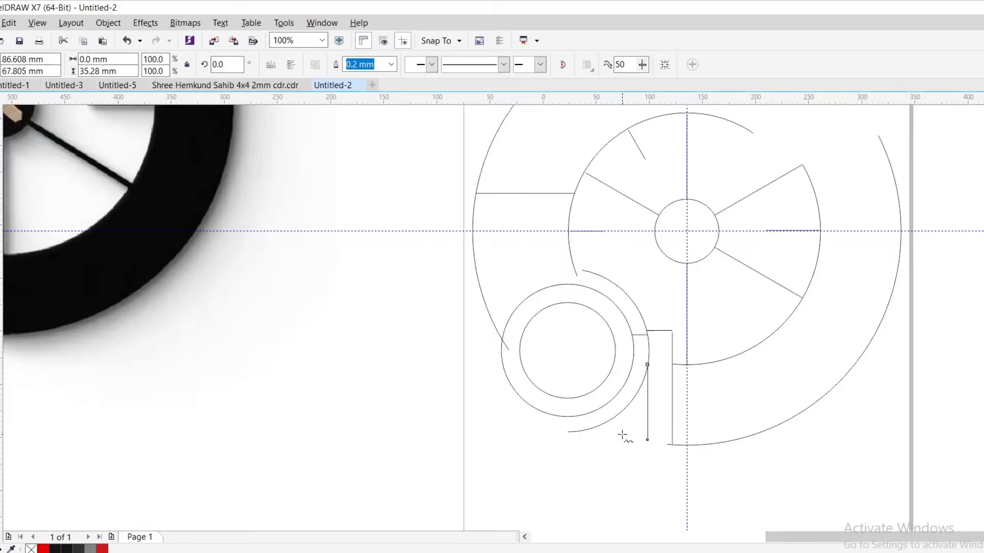
scroll(623, 435, "down", 2)
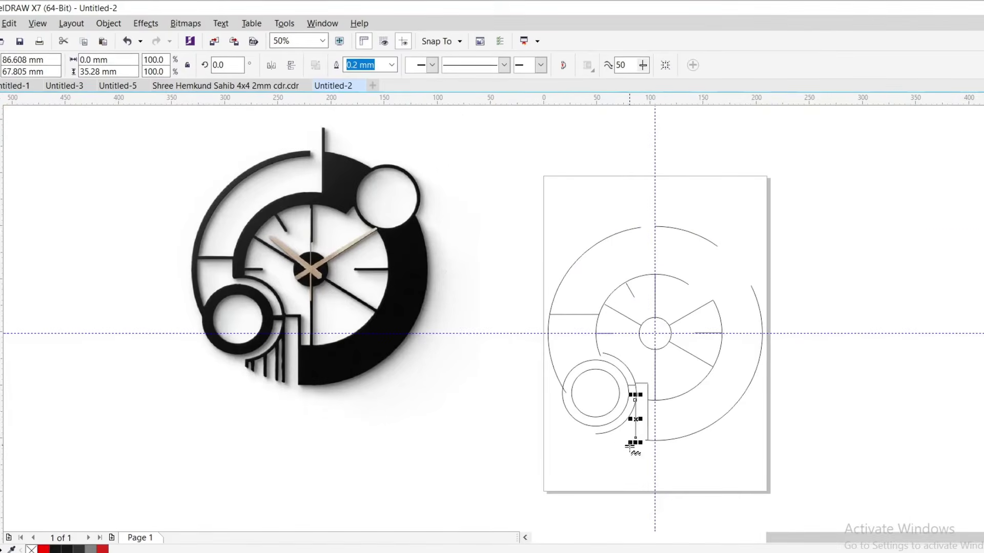
scroll(627, 459, "up", 2)
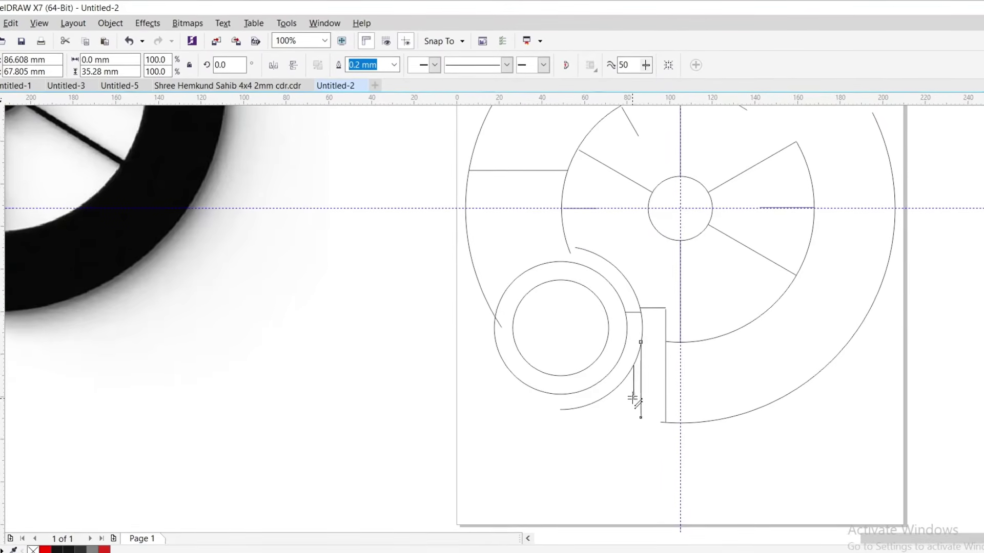
scroll(630, 419, "down", 2)
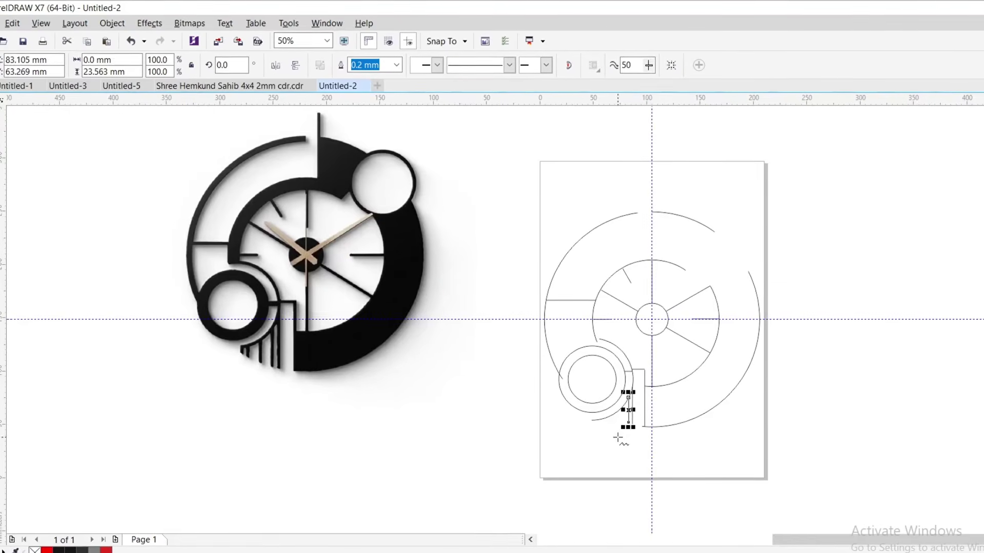
- Draw three shorter vertical lines hanging farther left along the arc, the first about 11 mm and the last about 5.6 mm long
scroll(621, 435, "up", 2)
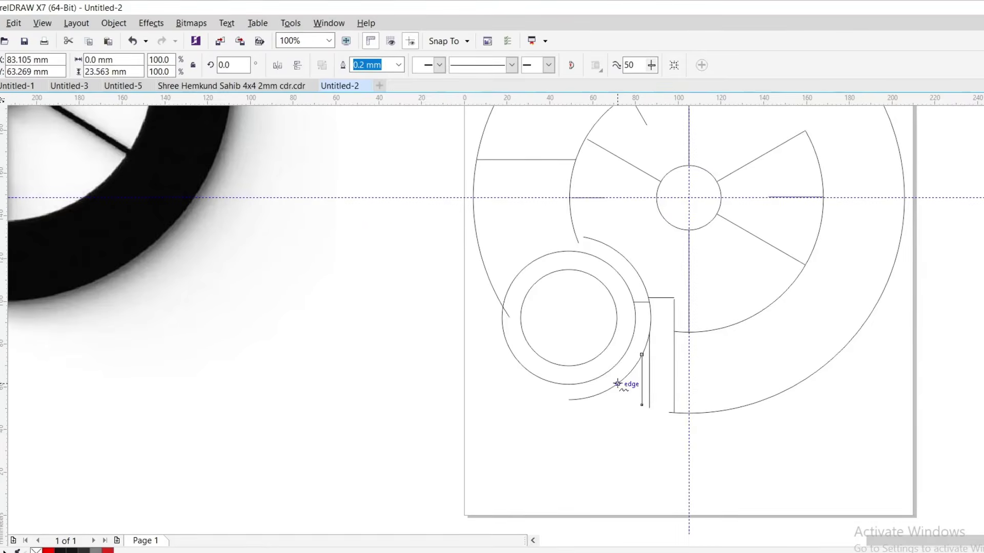
left_click_drag(620, 382, 615, 410)
scroll(632, 405, "down", 2)
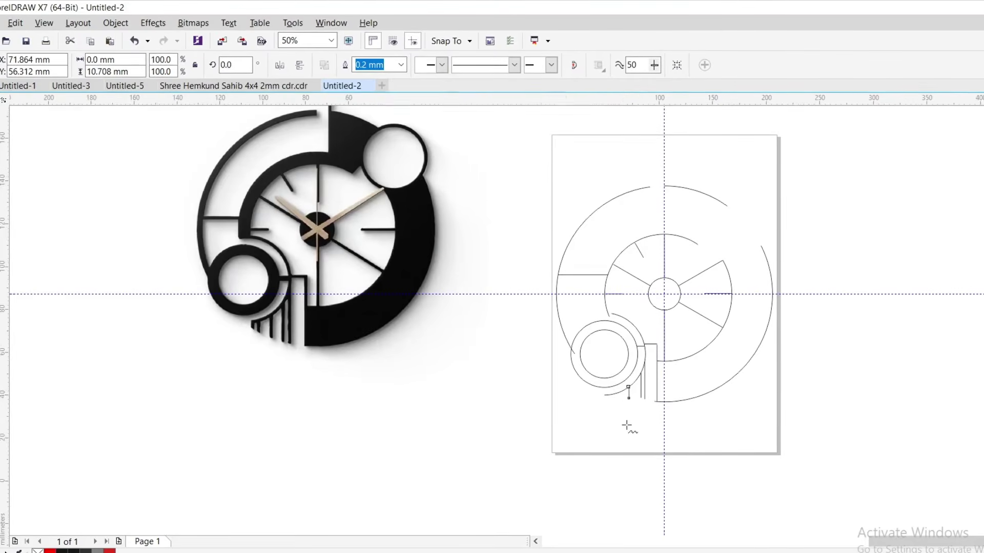
scroll(626, 416, "up", 4)
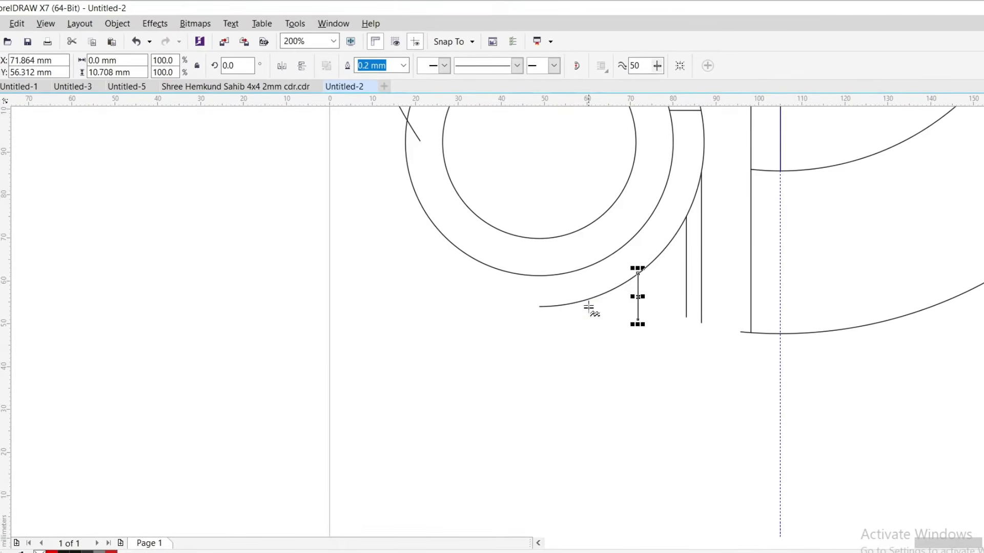
key("Escape")
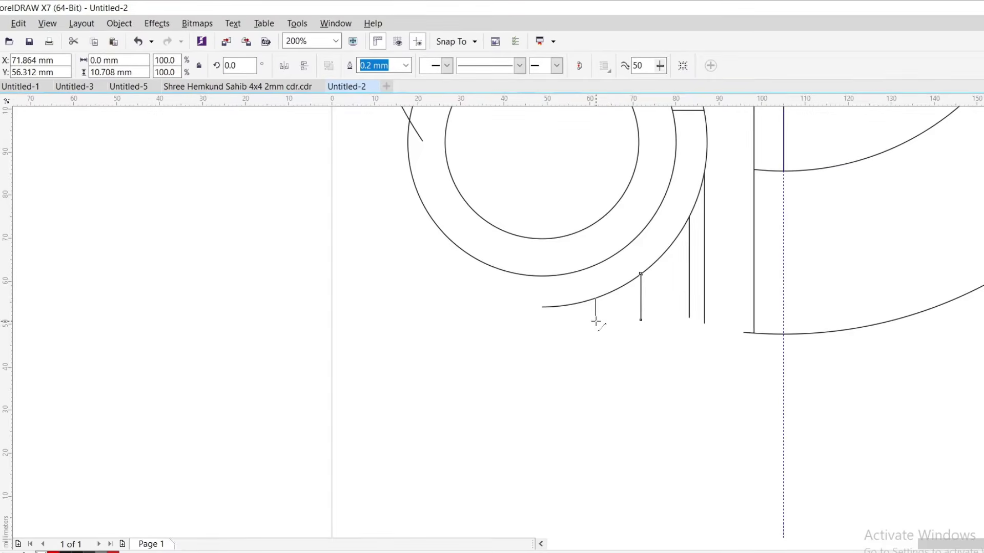
mouse_move(595, 300)
left_mouse_down()
mouse_move(596, 322)
mouse_move(573, 320)
mouse_move(573, 329)
left_mouse_up()
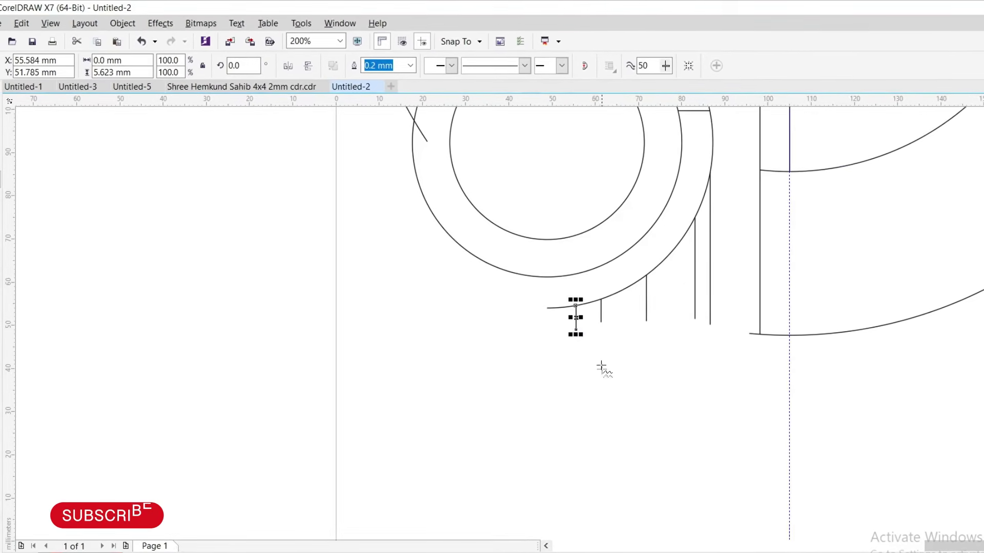
- Shorten the leftmost hanging line to about 2.8 mm and move it so its upper end touches the arc
scroll(598, 368, "down", 3)
scroll(562, 384, "up", 4)
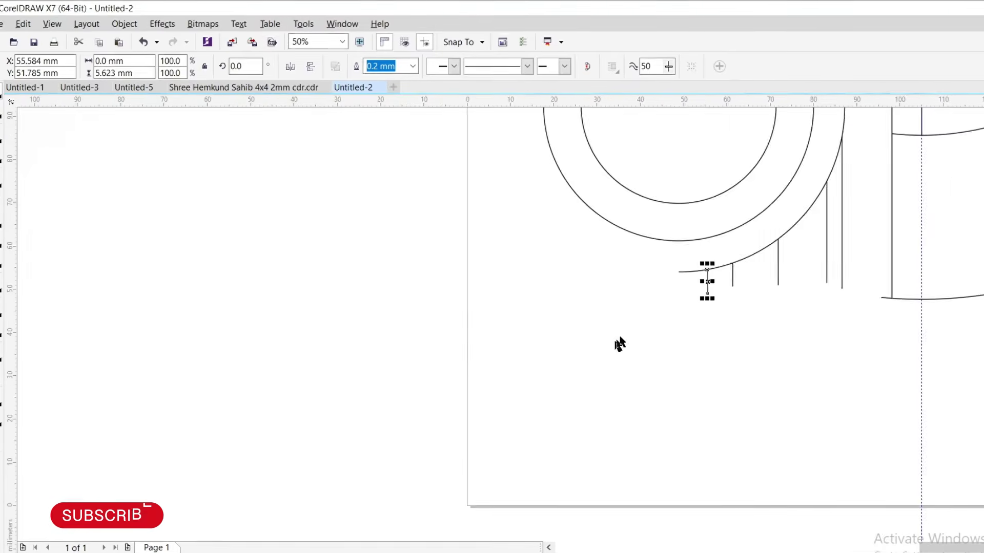
left_click_drag(793, 259, 794, 242)
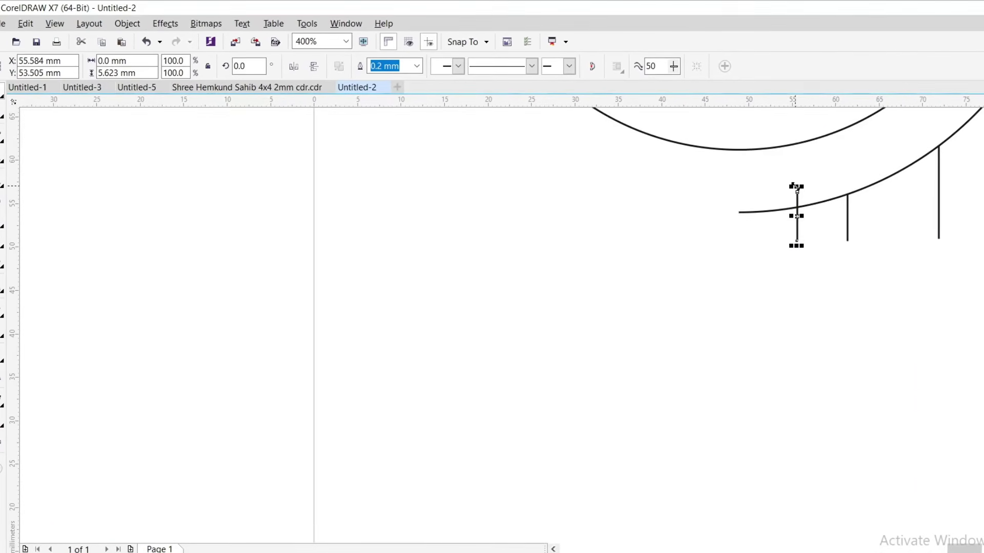
left_click_drag(797, 204, 798, 211)
scroll(804, 219, "up", 1)
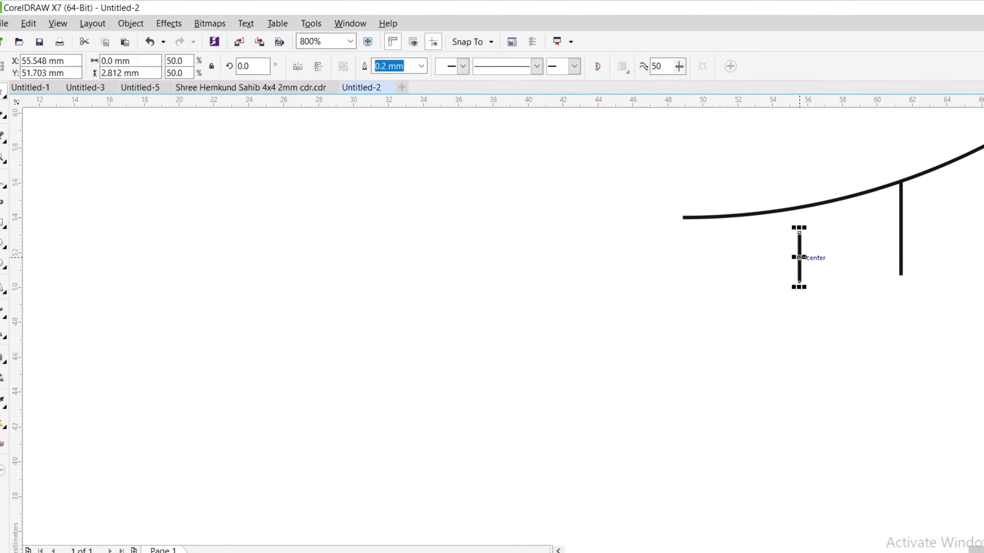
left_click_drag(800, 257, 800, 245)
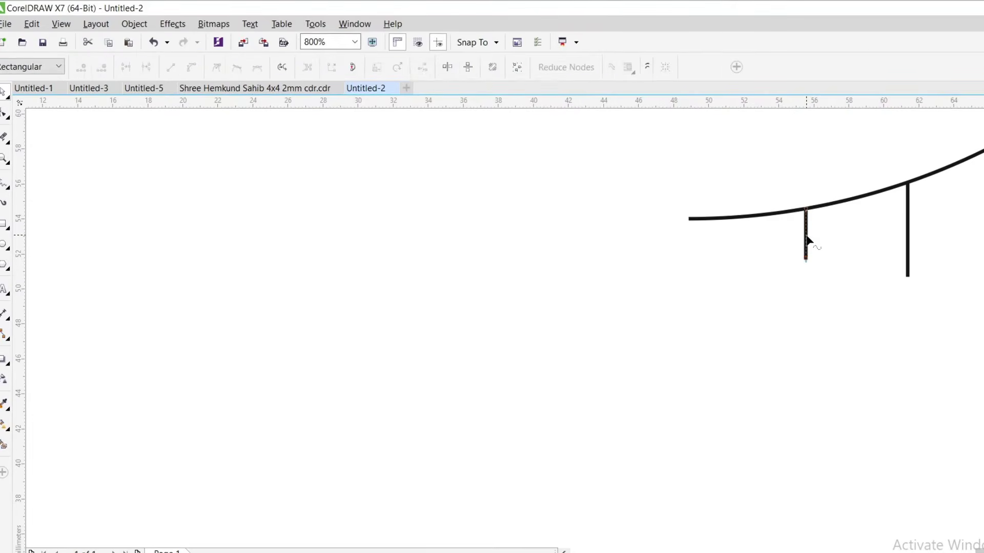
scroll(750, 356, "down", 2)
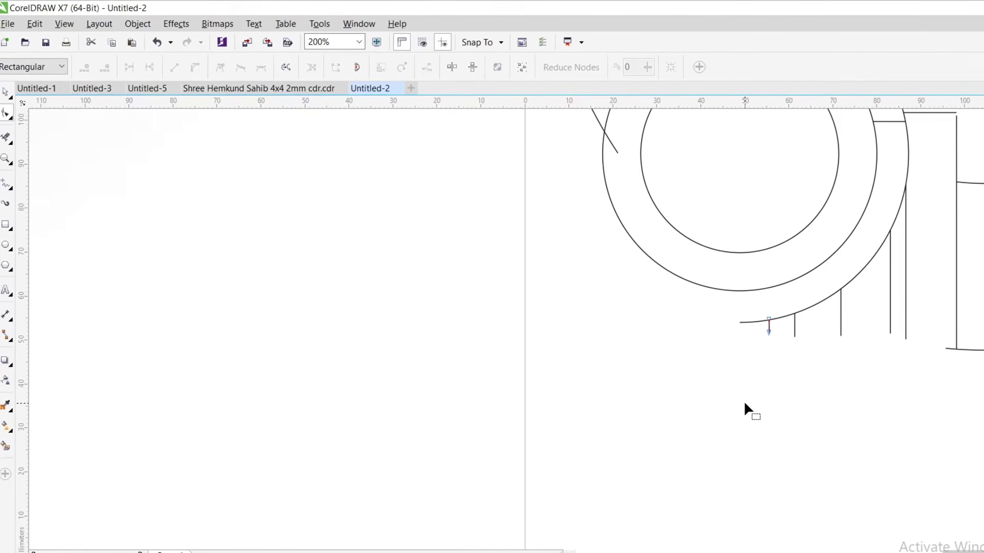
- Adjust the upper end of the circle group's arc and the lower end of the inner ring so they meet
scroll(745, 404, "down", 3)
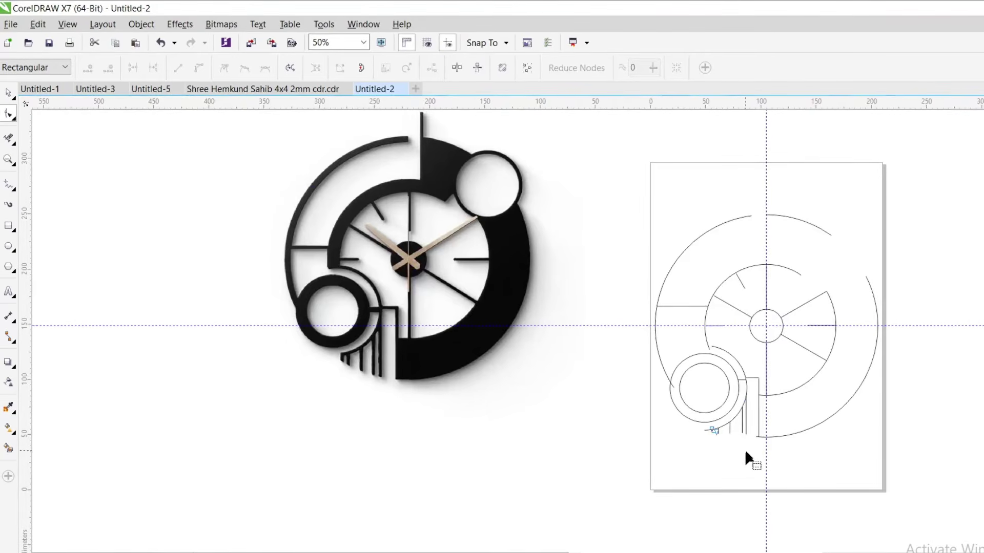
key("space")
left_click(745, 384)
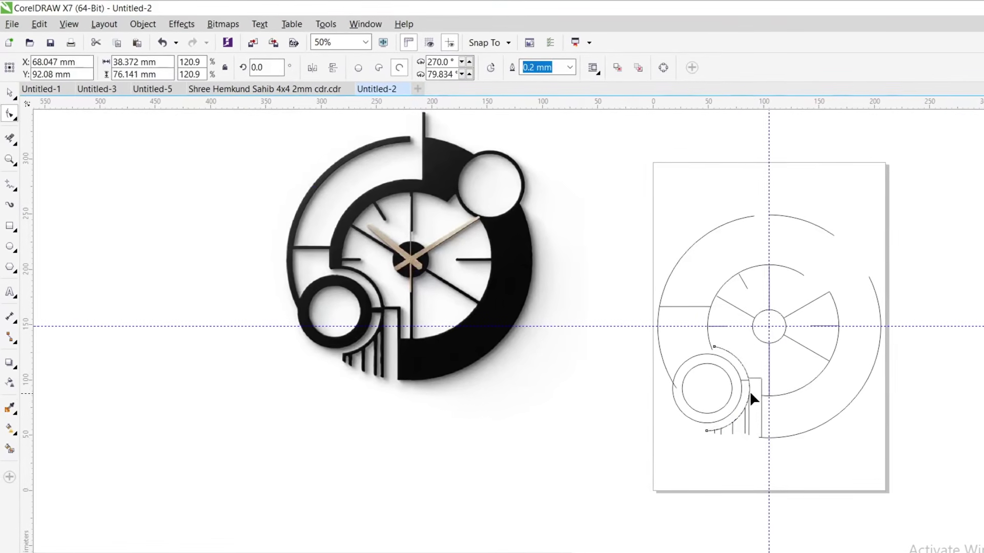
scroll(717, 353, "up", 4)
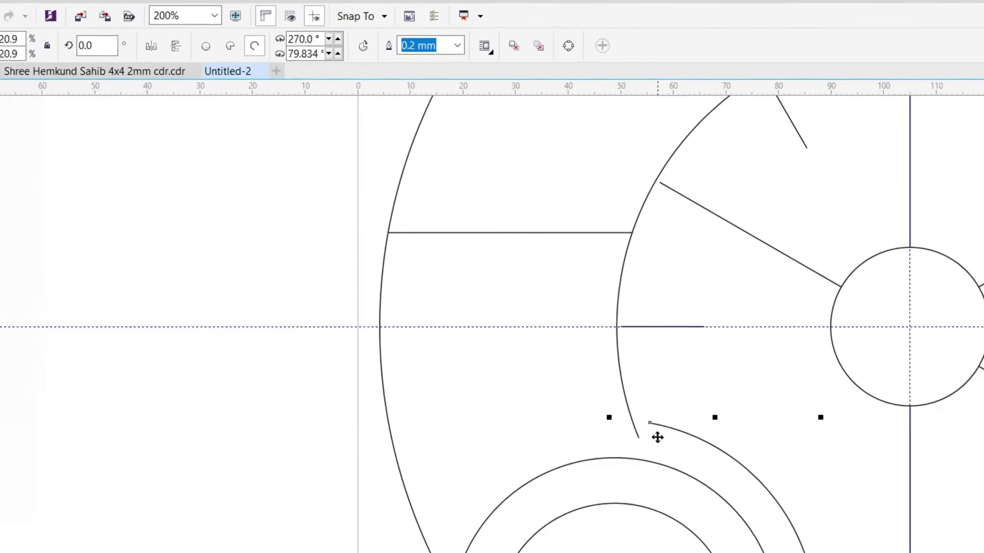
left_click_drag(614, 440, 594, 438)
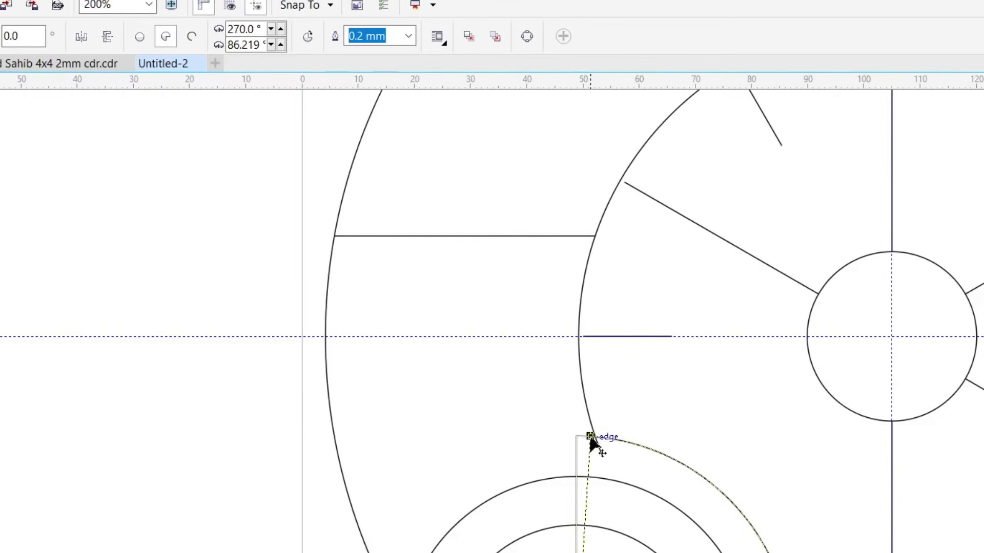
left_click_drag(600, 452, 595, 443)
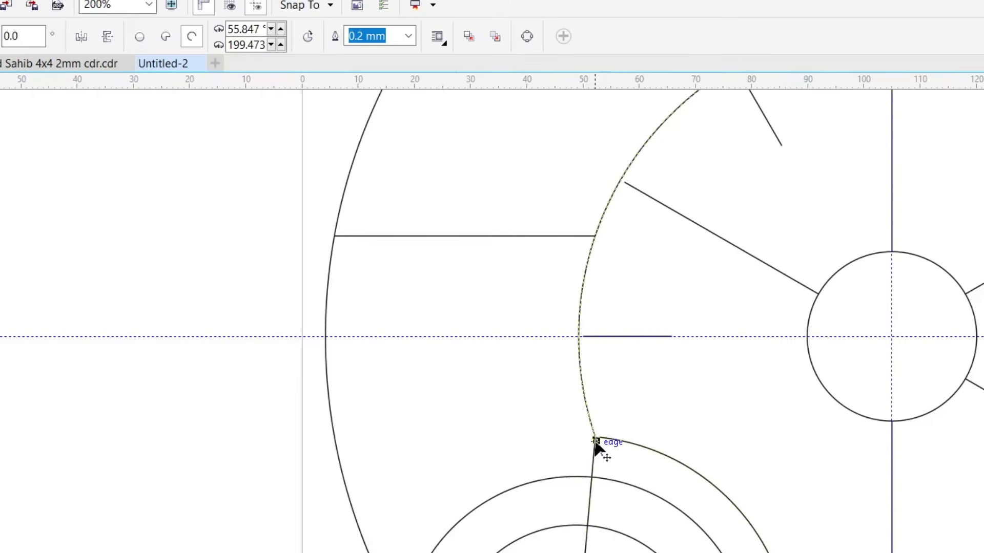
- Shorten the lower end of the large left outer arc so it stops at the edge of the lower-left circle
scroll(473, 459, "down", 3)
left_click(528, 467)
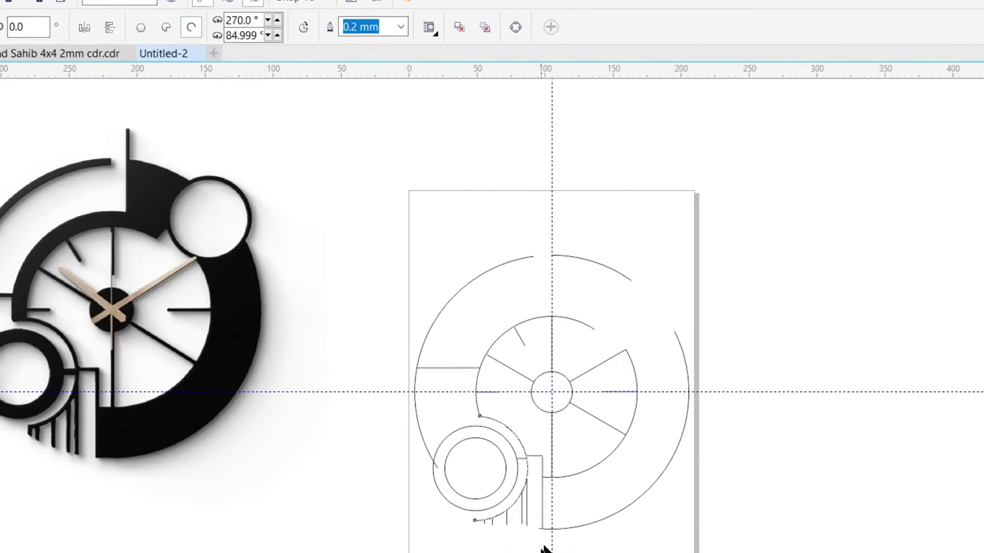
scroll(408, 426, "up", 2)
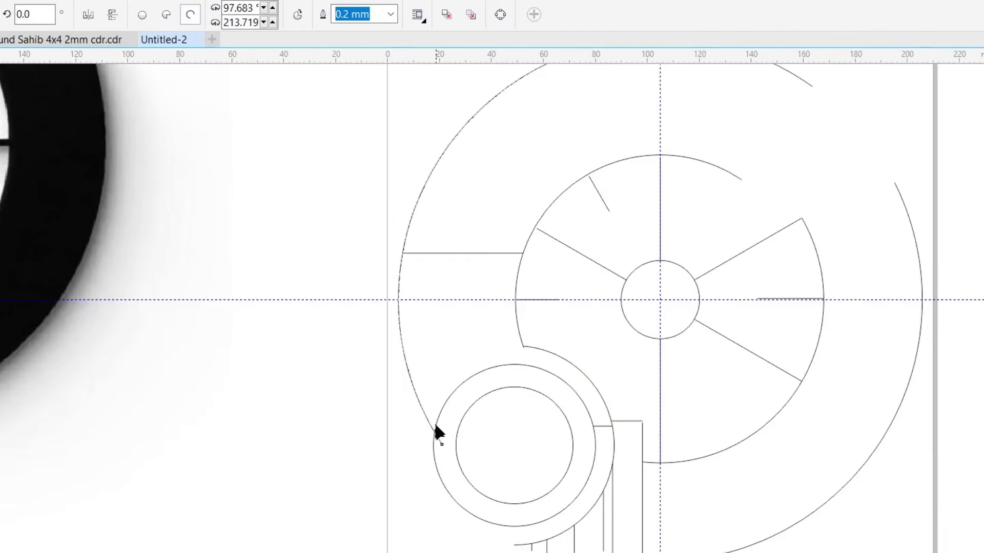
scroll(439, 445, "down", 2)
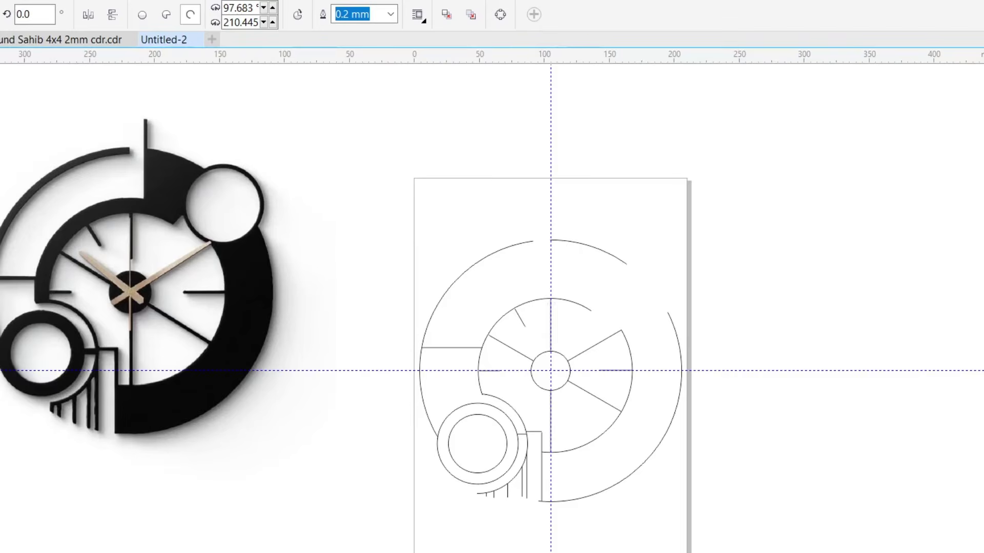
- Set the left outer arc's outline width to 6 mm and thicken the outlines of the other two outer arcs
key("F5")
key("space")
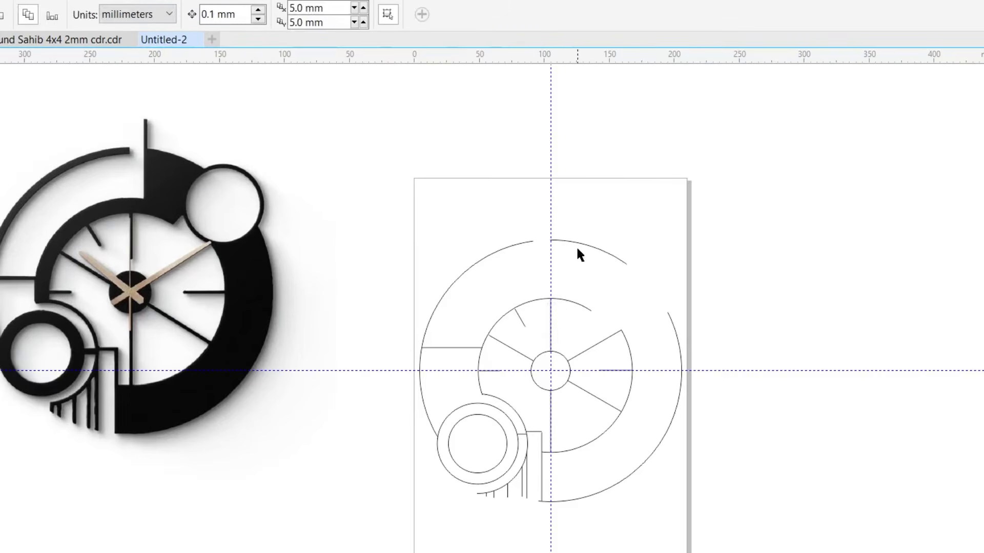
scroll(576, 245, "up", 2)
left_click(457, 208)
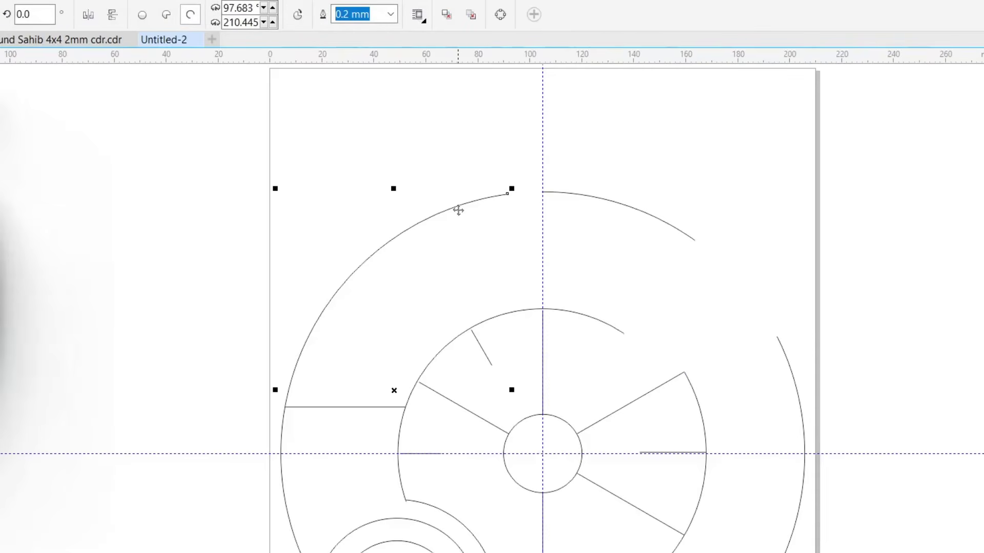
scroll(451, 215, "down", 2)
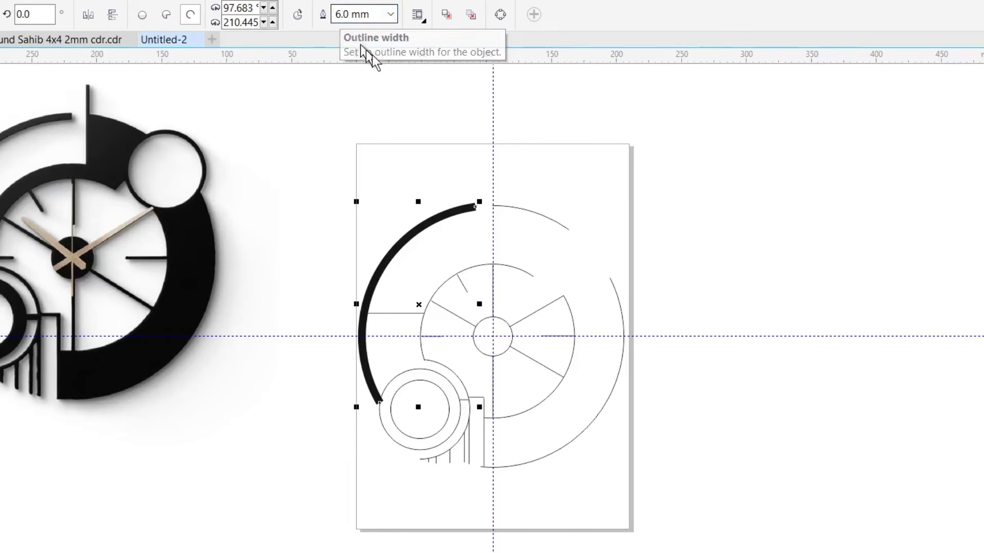
left_click(371, 20)
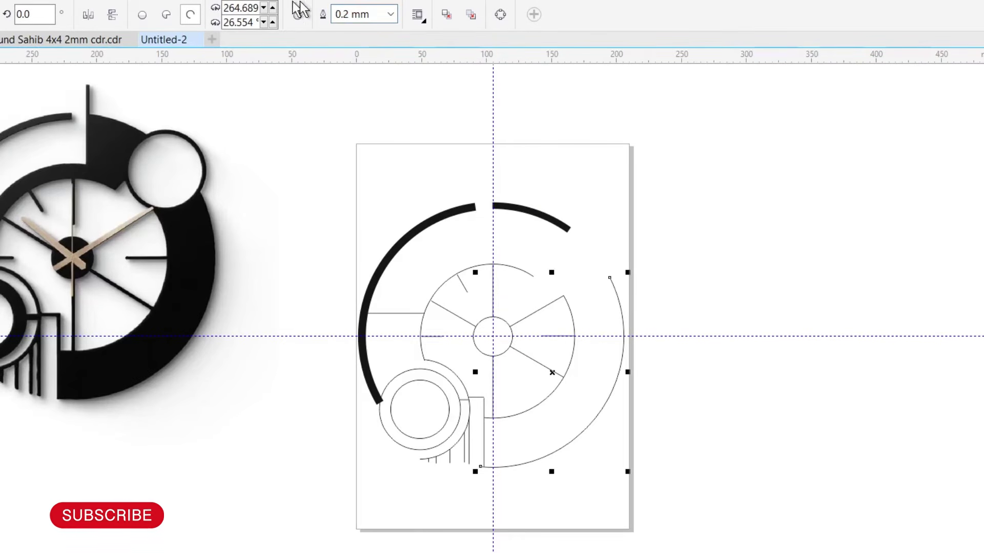
left_click(709, 330)
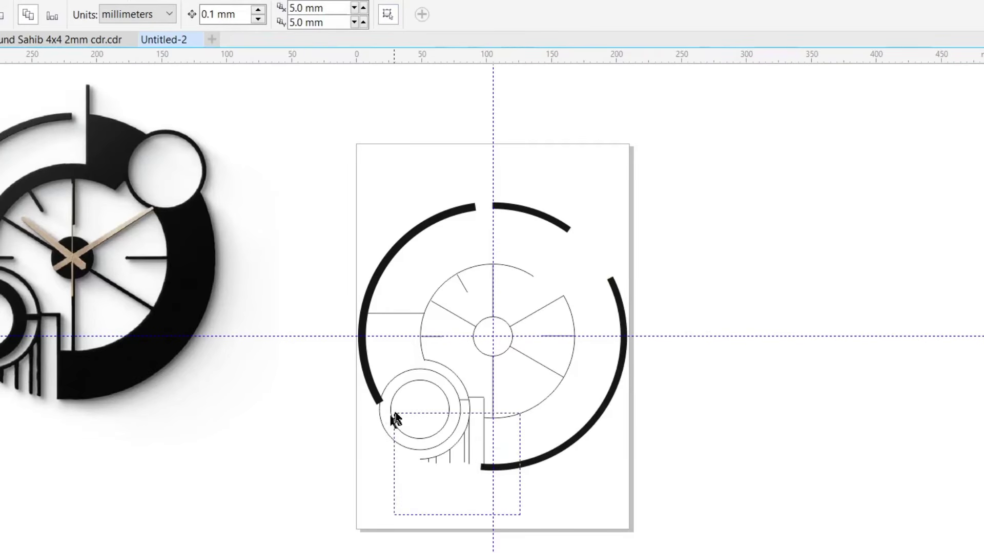
- Try a 4 mm outline width on the five hanging lines, the long vertical line and its horizontal connector
left_click_drag(416, 397, 416, 397)
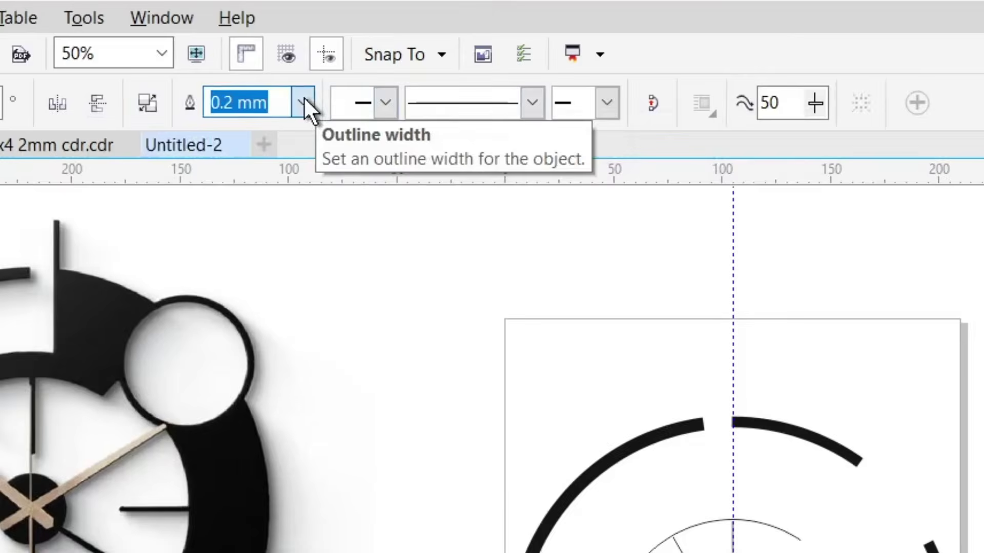
left_click(305, 107)
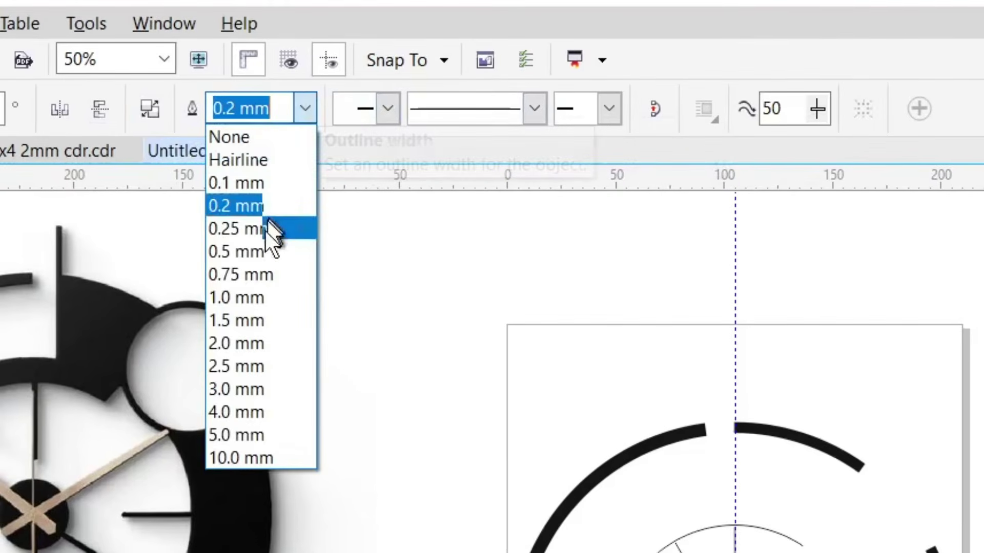
left_click(230, 413)
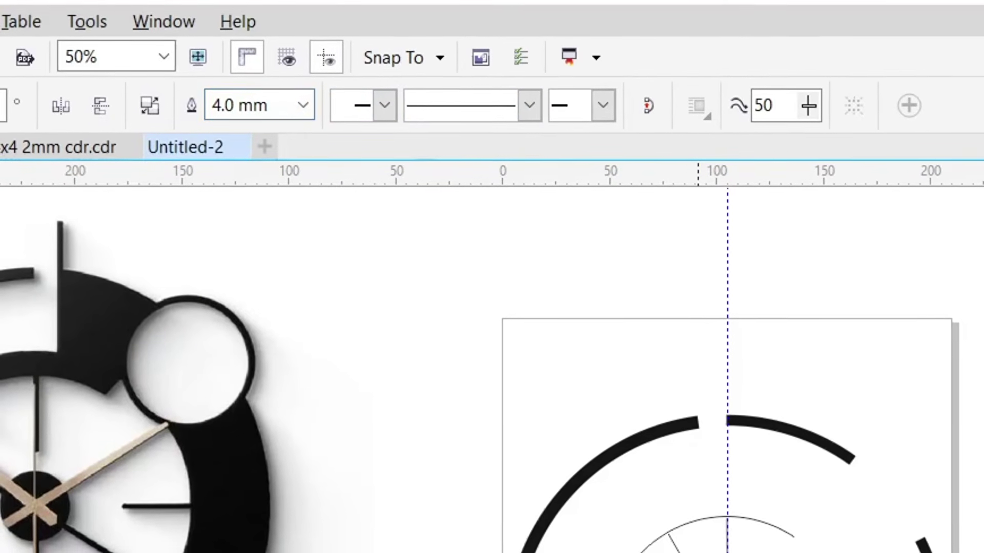
key("Escape")
scroll(647, 552, "up", 3)
left_click(647, 552)
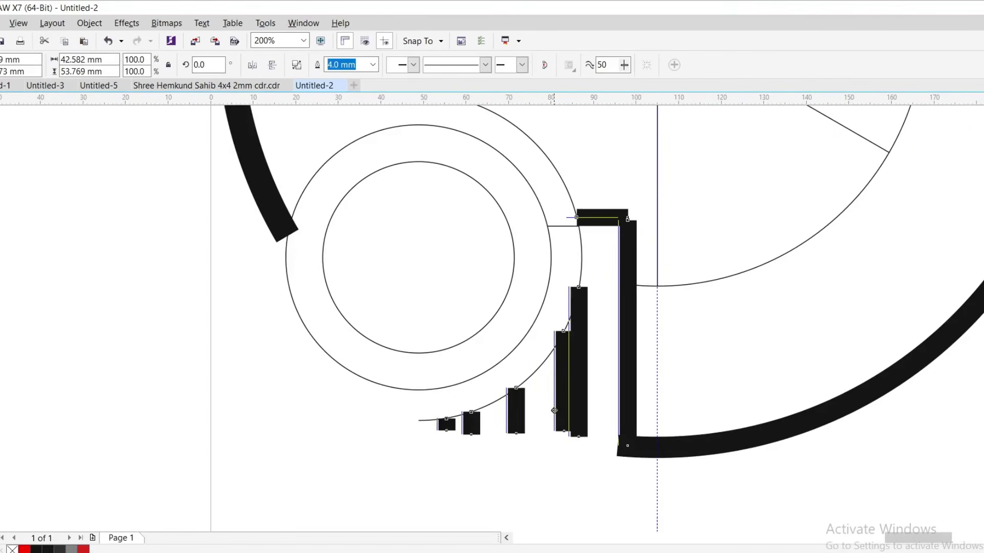
- Set the outline width of the hanging lines, the long vertical line and its horizontal connector to 3 mm
scroll(564, 417, "down", 3)
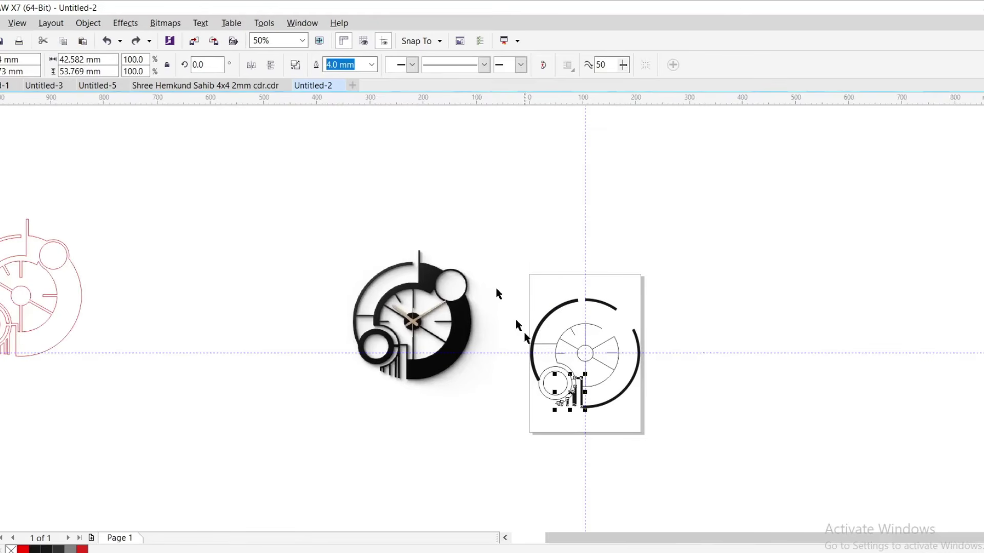
scroll(410, 360, "up", 2)
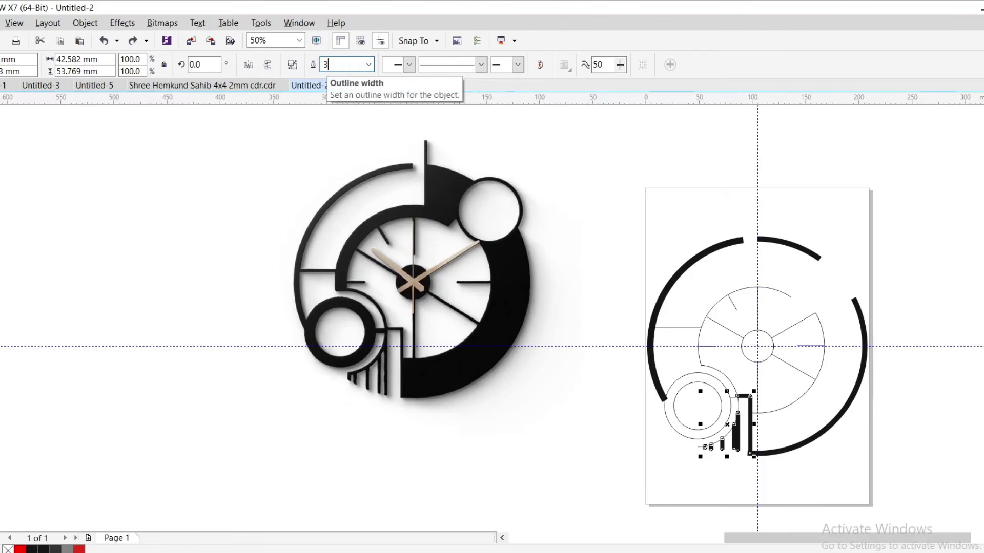
left_click(749, 494)
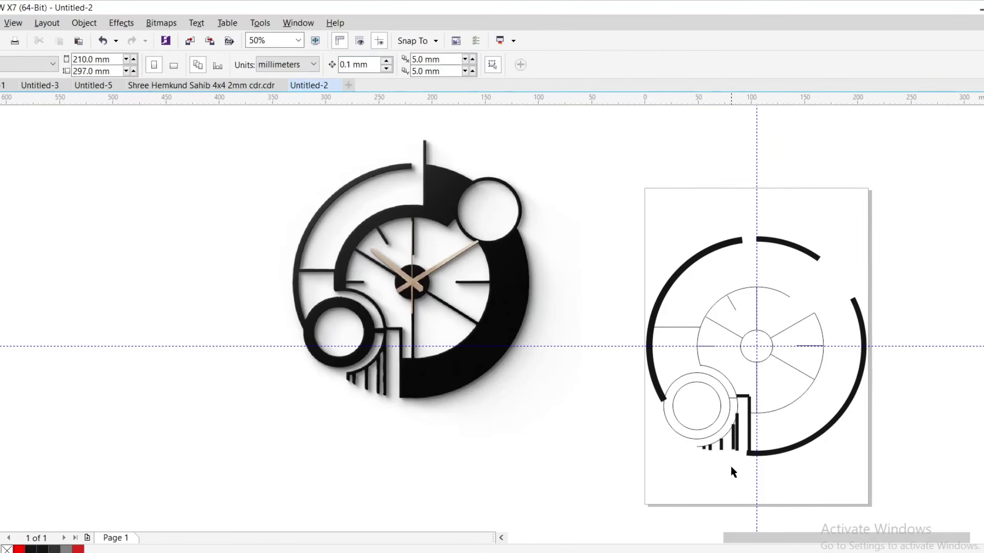
scroll(731, 461, "up", 4)
left_click(738, 352)
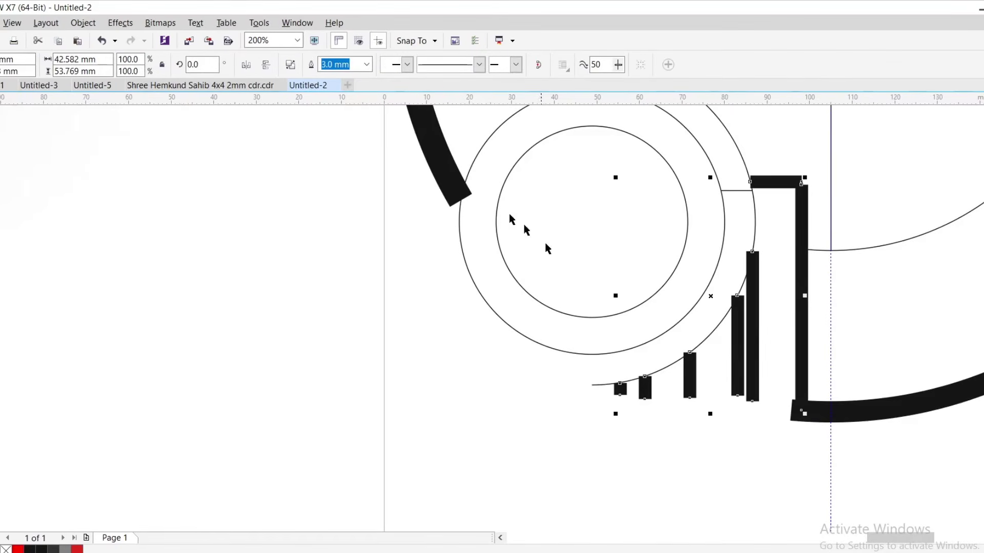
- Set the outline width of the arc curving around the right side of the lower-left circles to 4 mm
key("Escape")
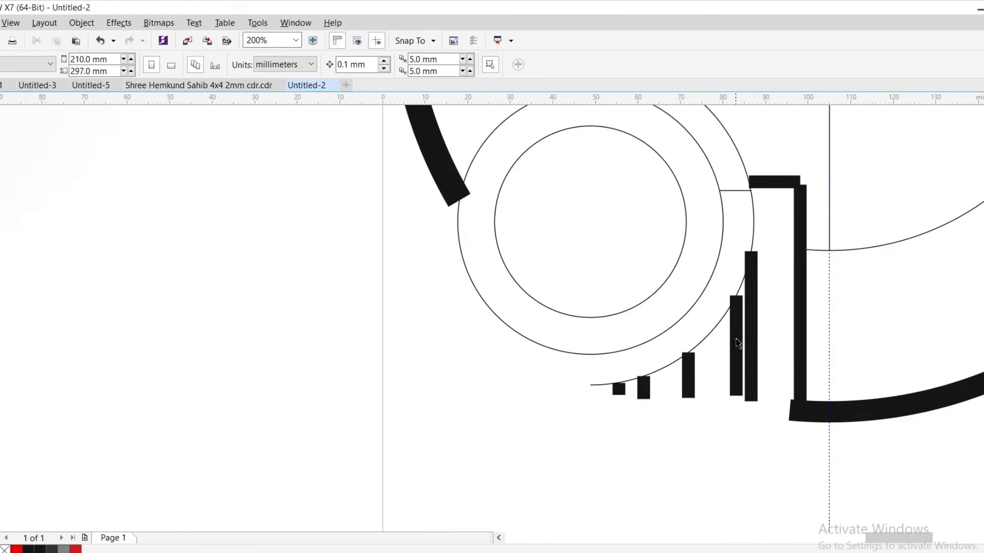
left_click_drag(738, 343, 728, 342)
scroll(726, 342, "down", 2)
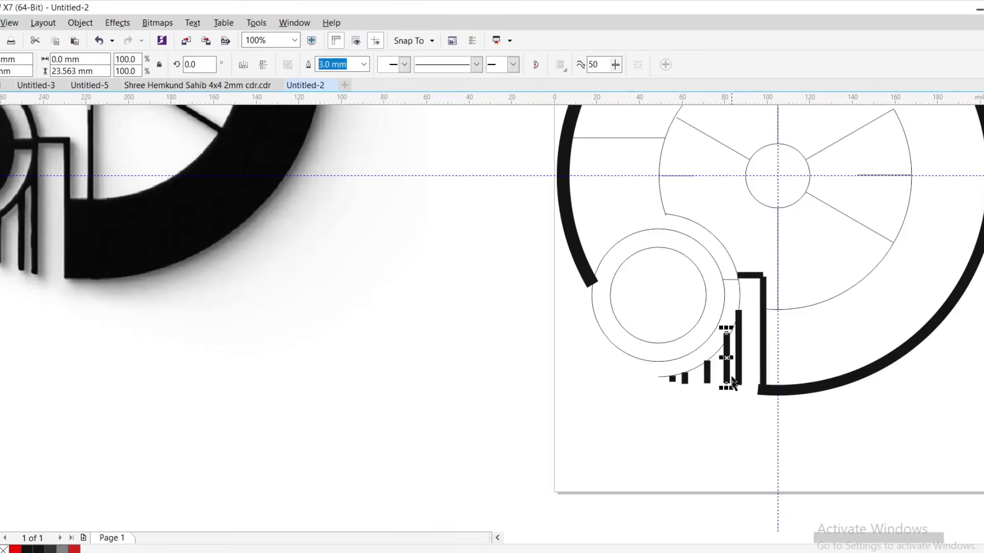
left_click(739, 296)
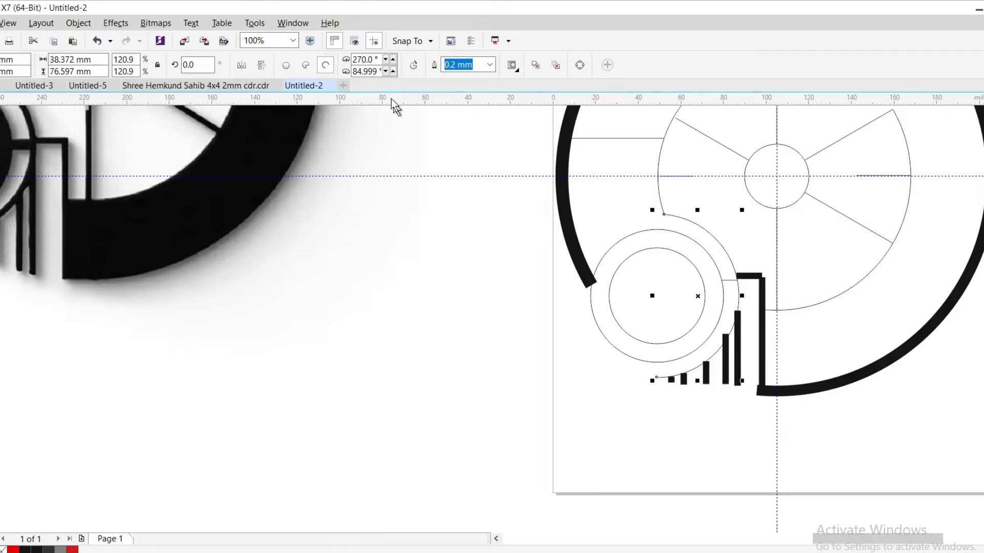
scroll(505, 329, "down", 2)
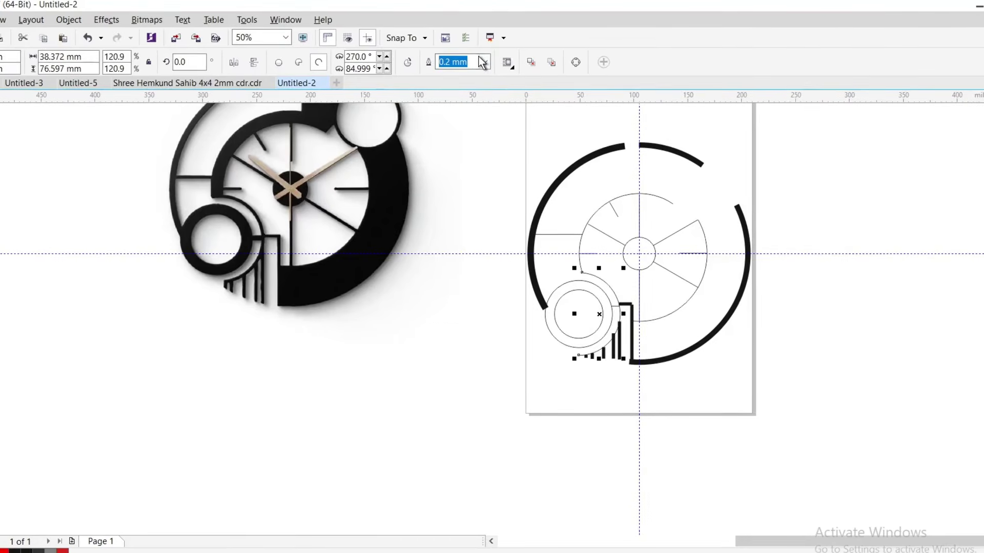
type("4")
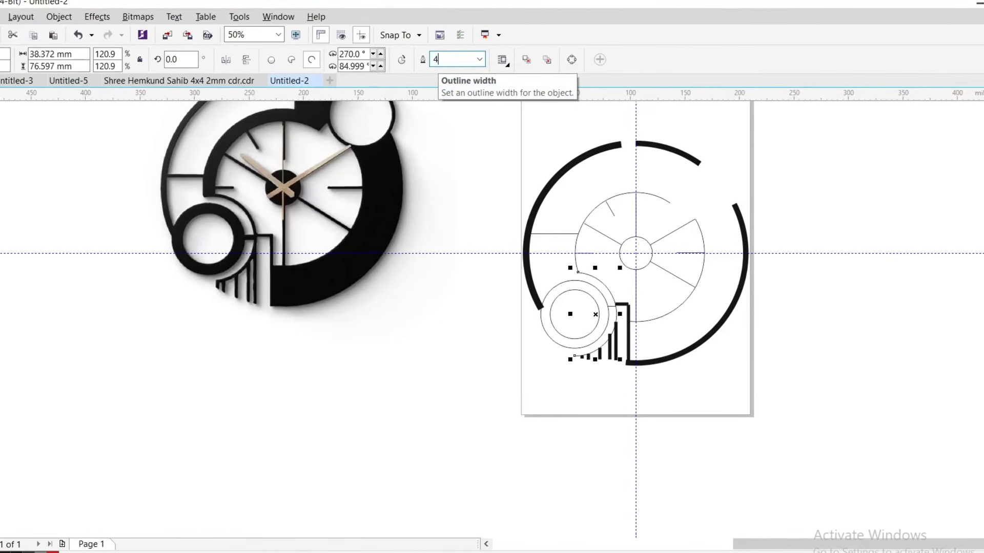
key("Return")
left_click(650, 457)
scroll(594, 331, "up", 2)
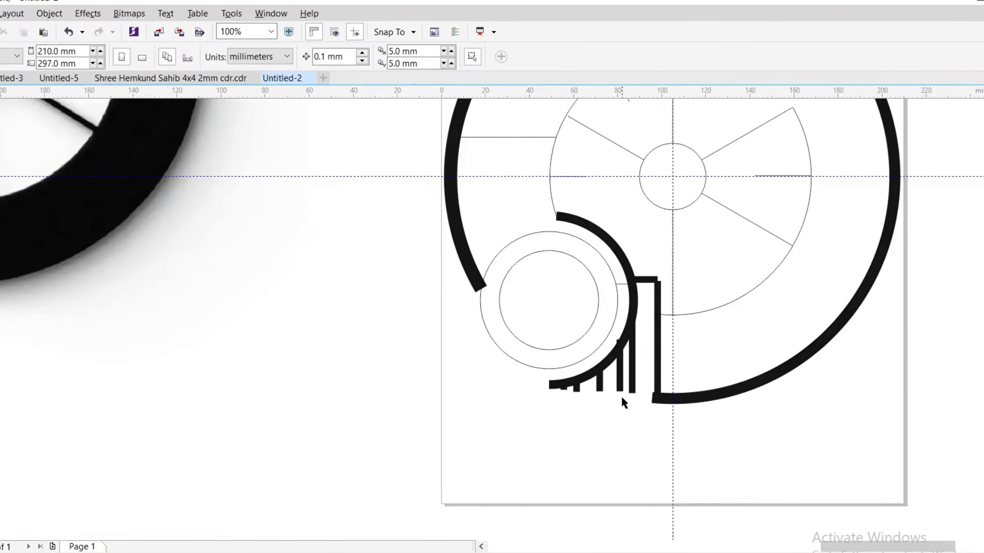
- Set the outline width of the short horizontal line joining the lower-left ring to its surrounding arc to 5 mm
scroll(629, 429, "down", 2)
scroll(666, 410, "up", 4)
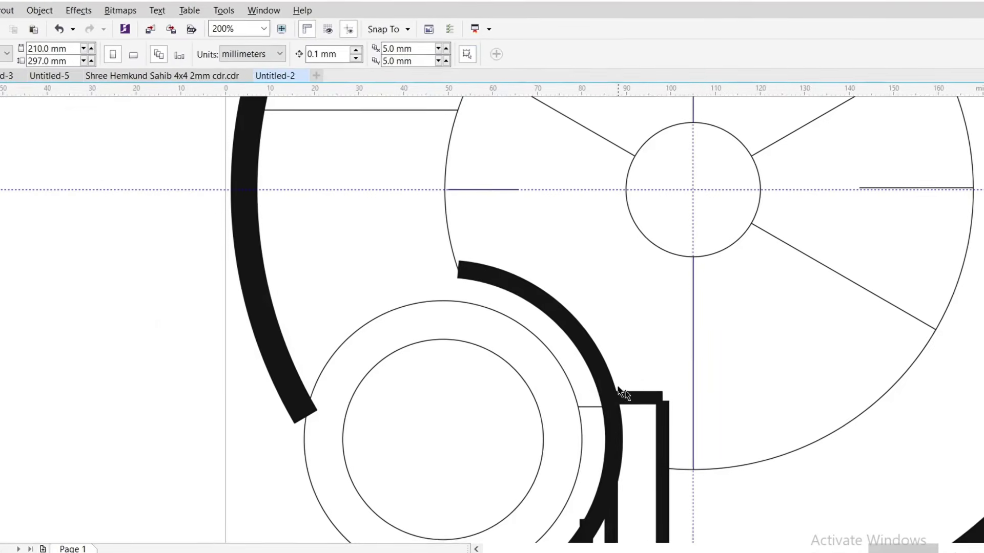
scroll(664, 407, "down", 4)
left_click(630, 422)
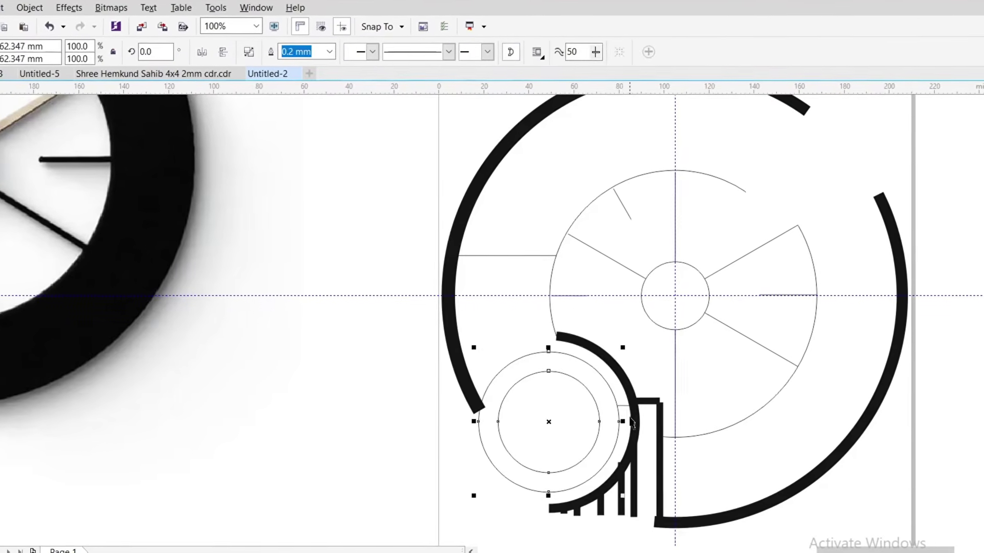
scroll(630, 423, "up", 4)
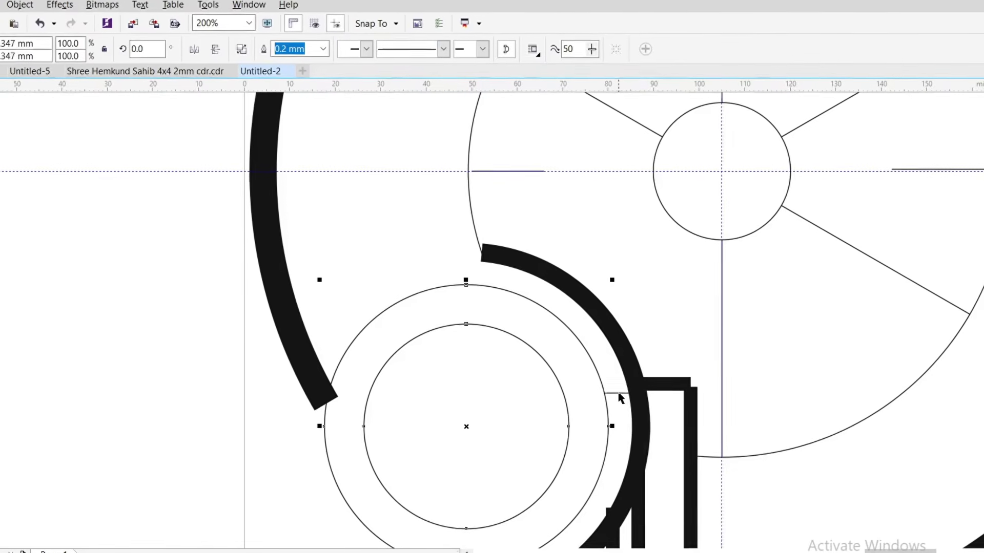
left_click(621, 396)
type("5")
key("Return")
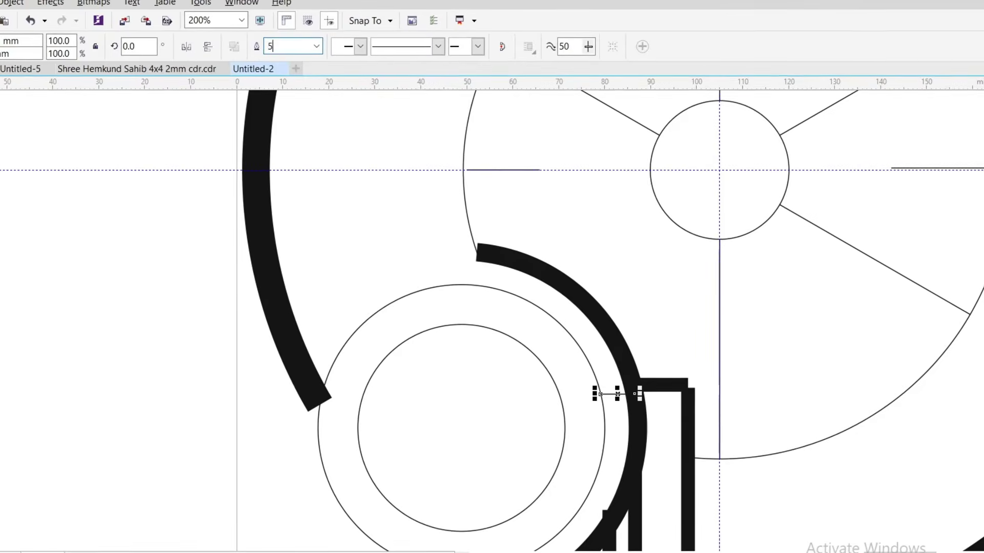
scroll(533, 358, "down", 2)
scroll(555, 360, "up", 4)
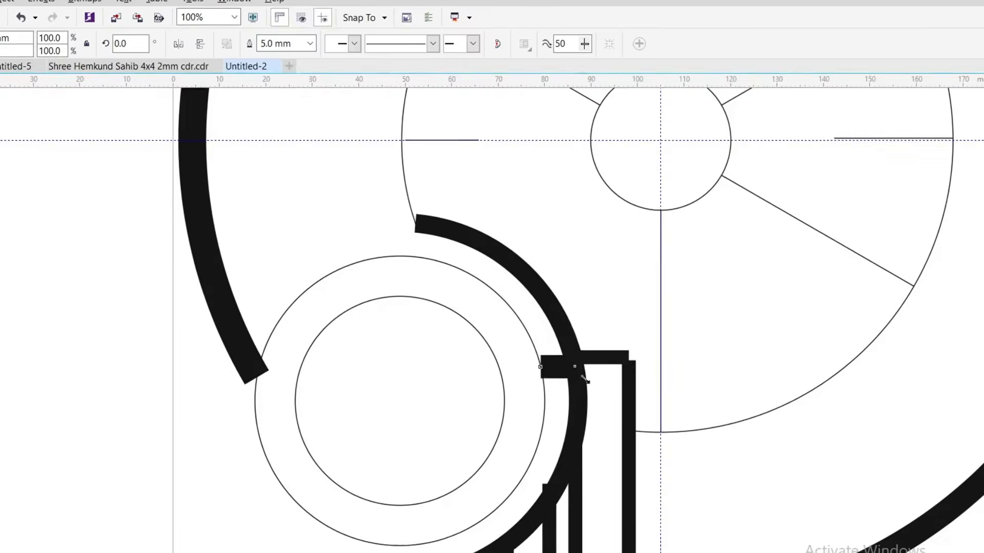
left_click_drag(500, 354, 492, 345)
- Set the outline width of the spokes and hour marks inside the clock dial to 4 mm
scroll(492, 344, "down", 3)
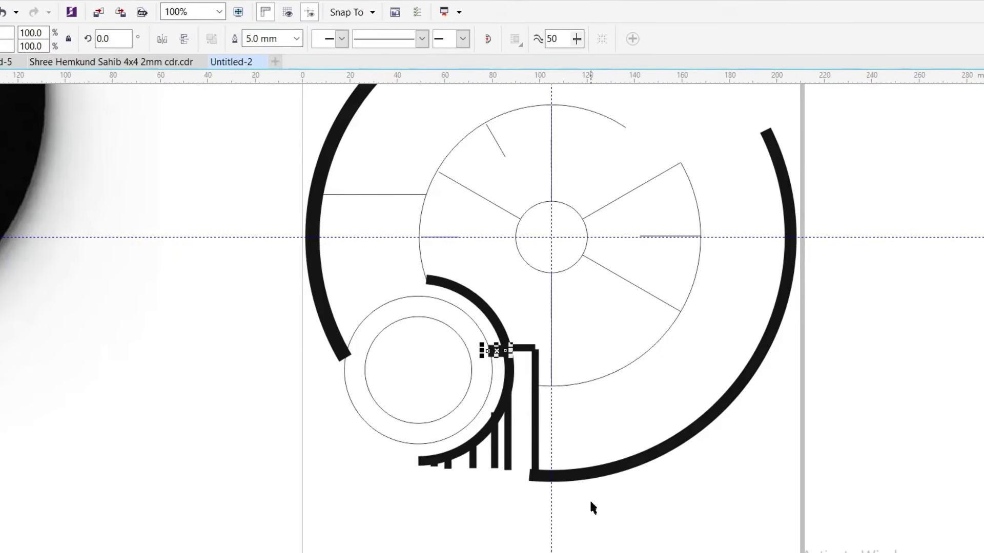
scroll(596, 480, "down", 1)
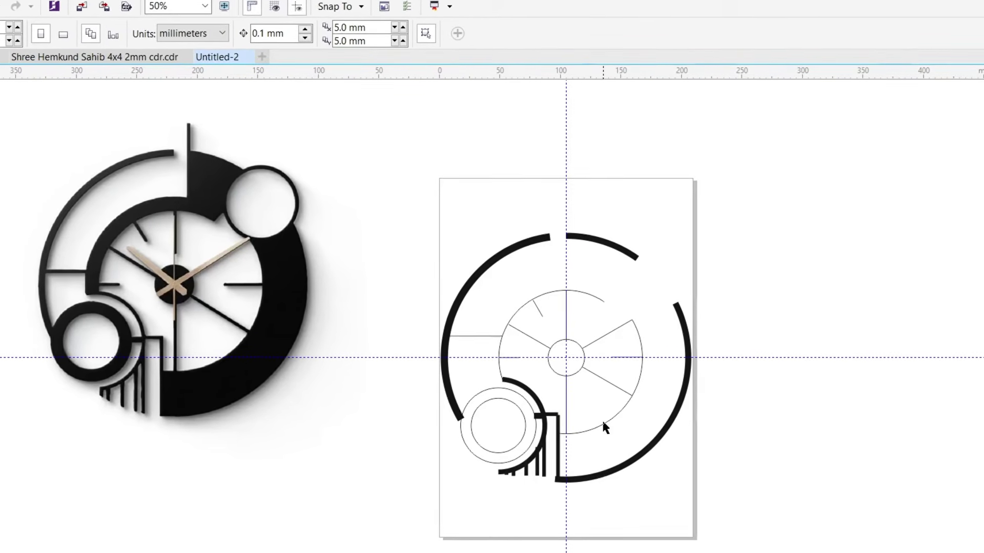
left_click(618, 387)
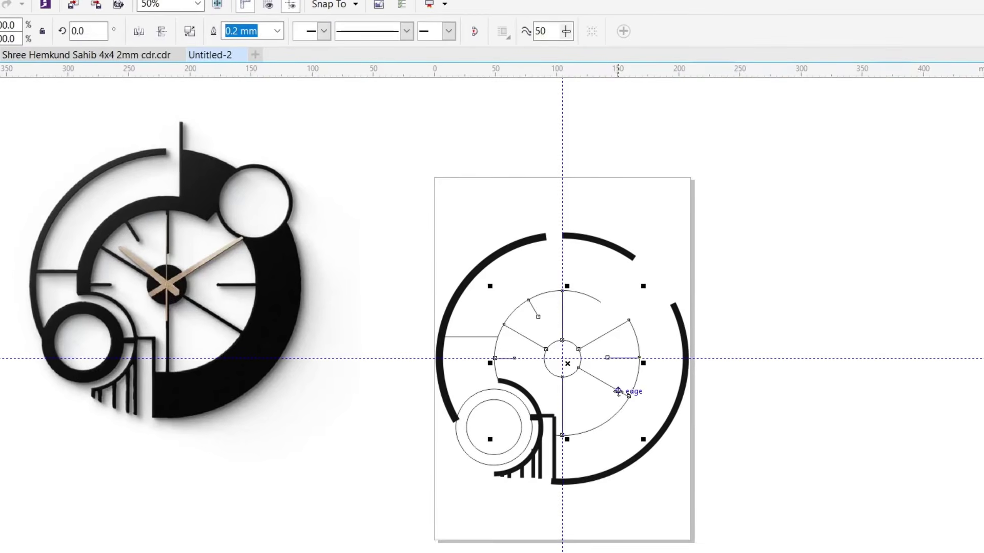
left_click(271, 27)
left_click(233, 199)
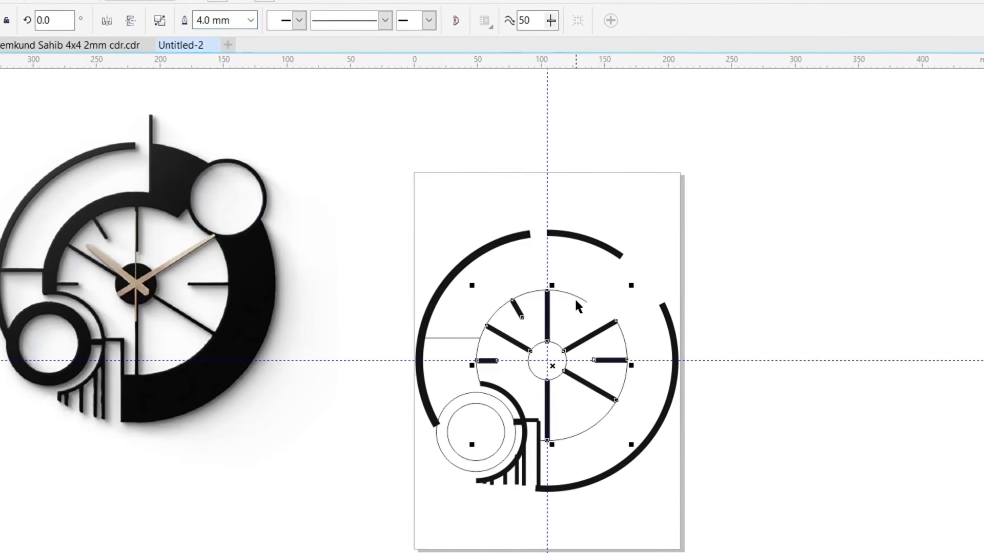
key("Escape")
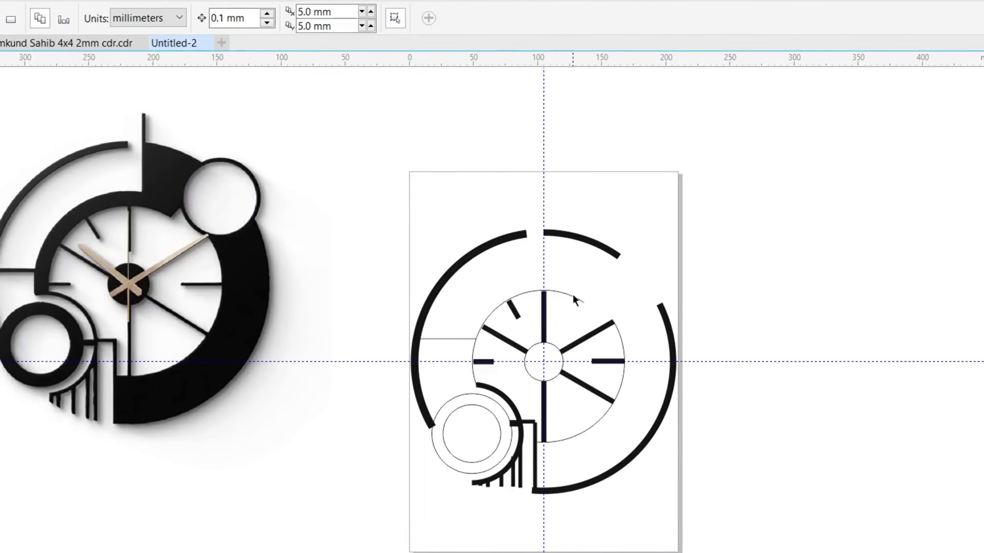
- Draw a circle about 48.7 mm in diameter and move it into the upper-right gap between the outer arcs
left_click(574, 298)
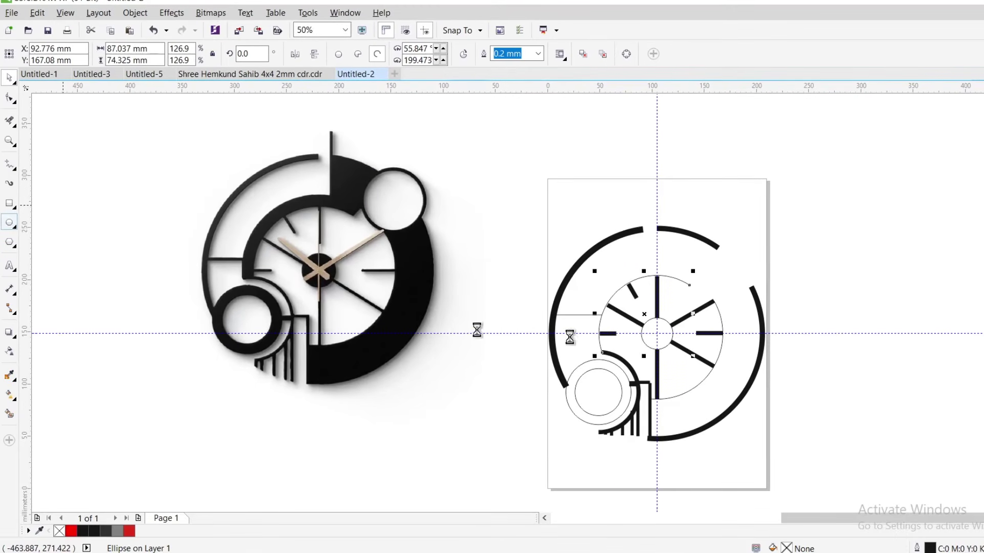
key("ctrl+j")
left_click(784, 543)
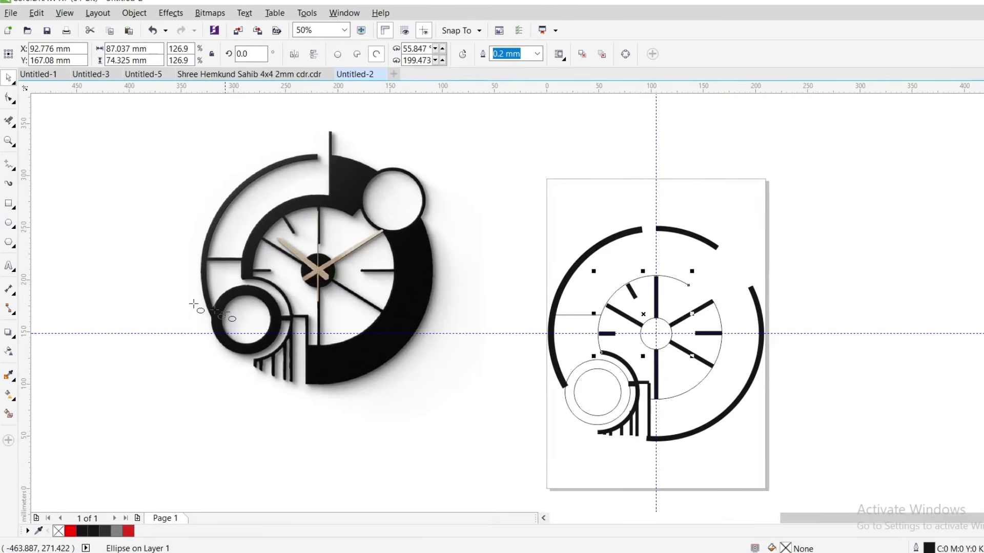
scroll(779, 240, "up", 2)
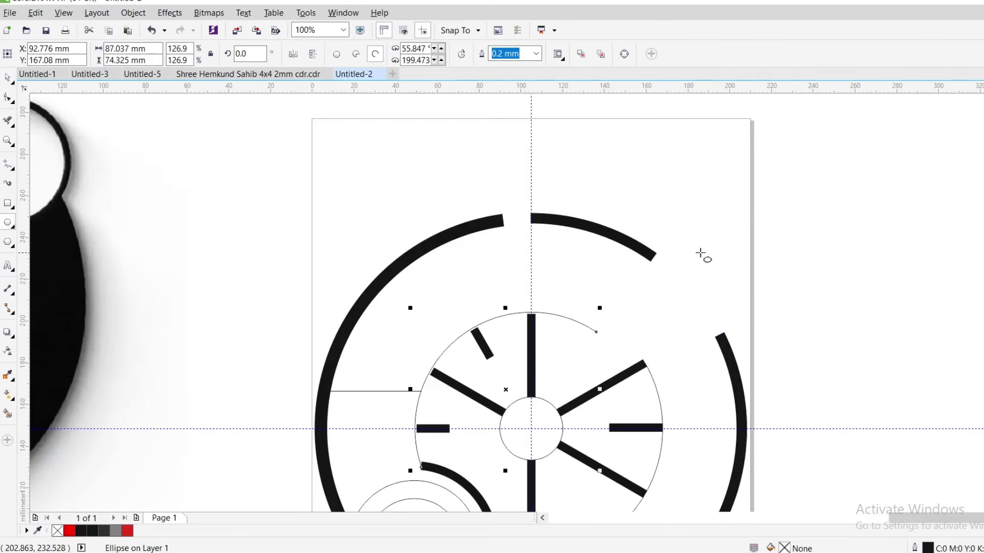
mouse_move(802, 341)
left_mouse_down()
mouse_move(786, 329)
mouse_move(794, 336)
left_mouse_up()
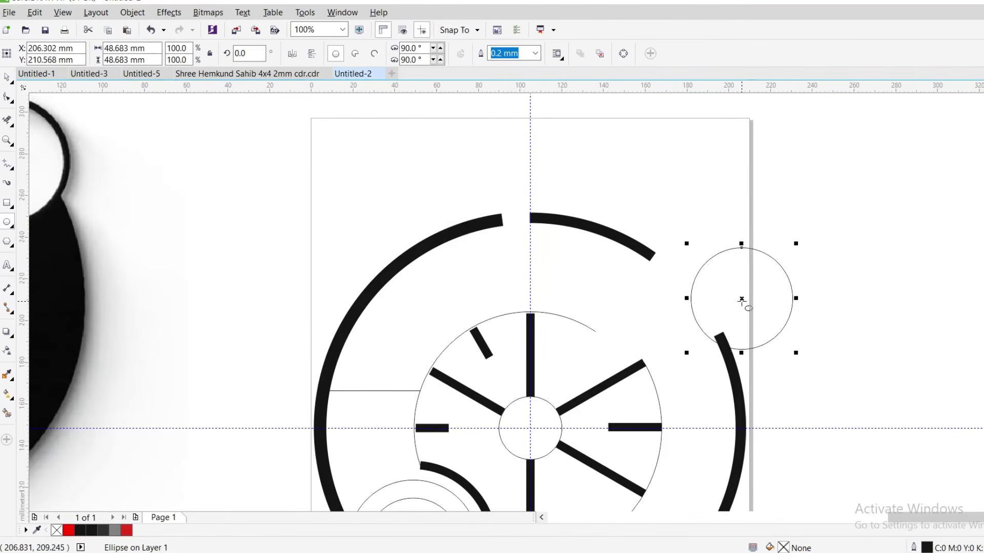
left_click_drag(675, 317, 659, 312)
- Enlarge the upper-right circle to about 56.6 mm in diameter and nudge it to fit the gap between the outer arcs
scroll(680, 321, "down", 2)
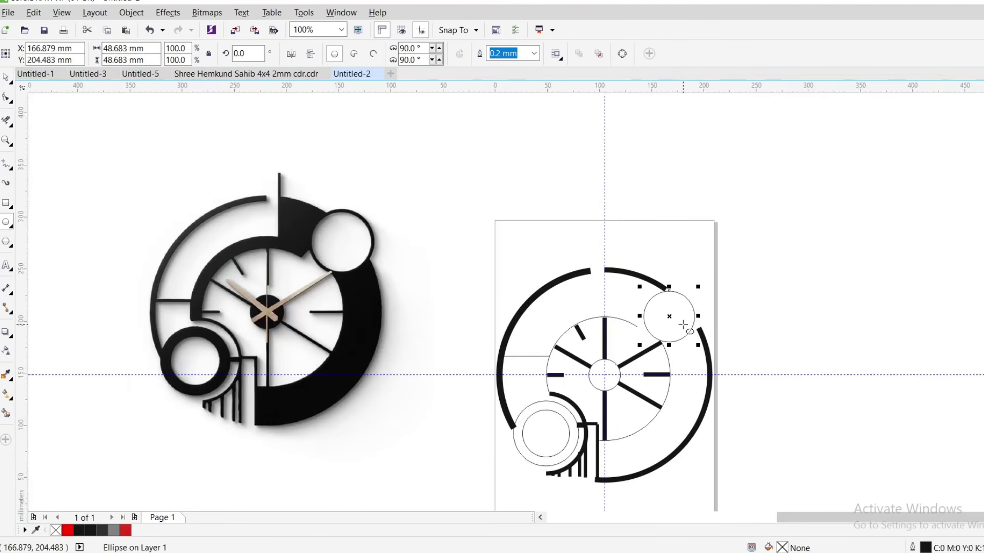
scroll(679, 290, "up", 2)
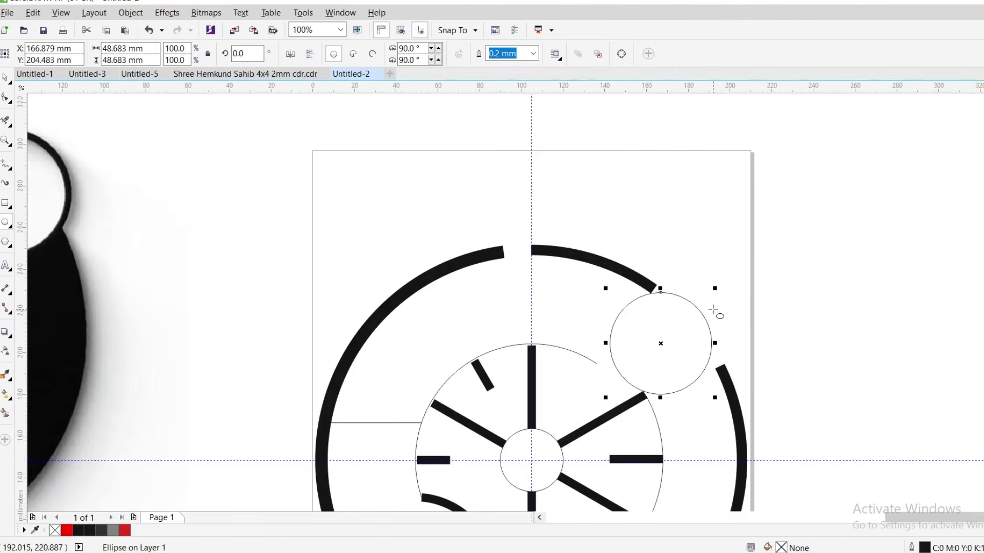
left_click_drag(714, 288, 736, 282)
scroll(736, 282, "down", 2)
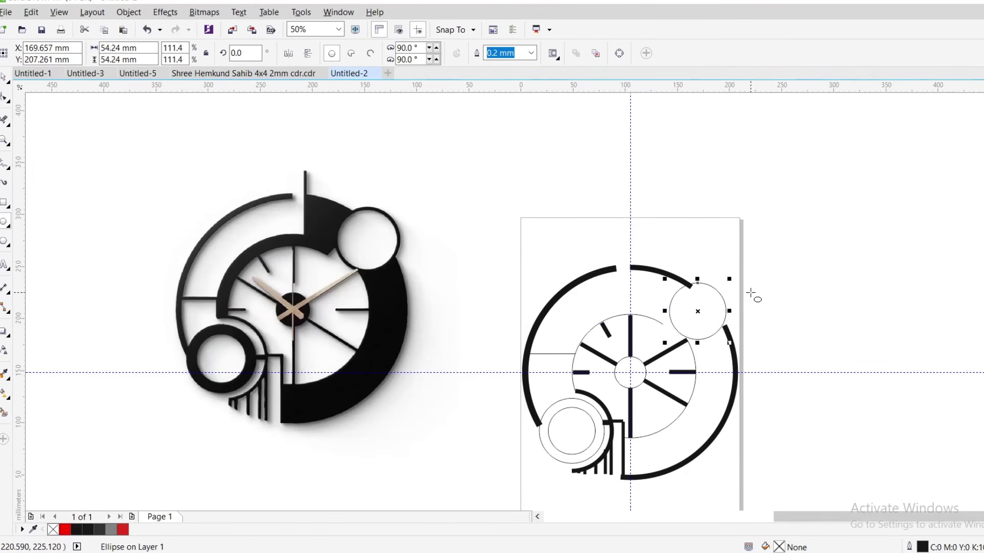
key("Right")
key("Right")
key("Right")
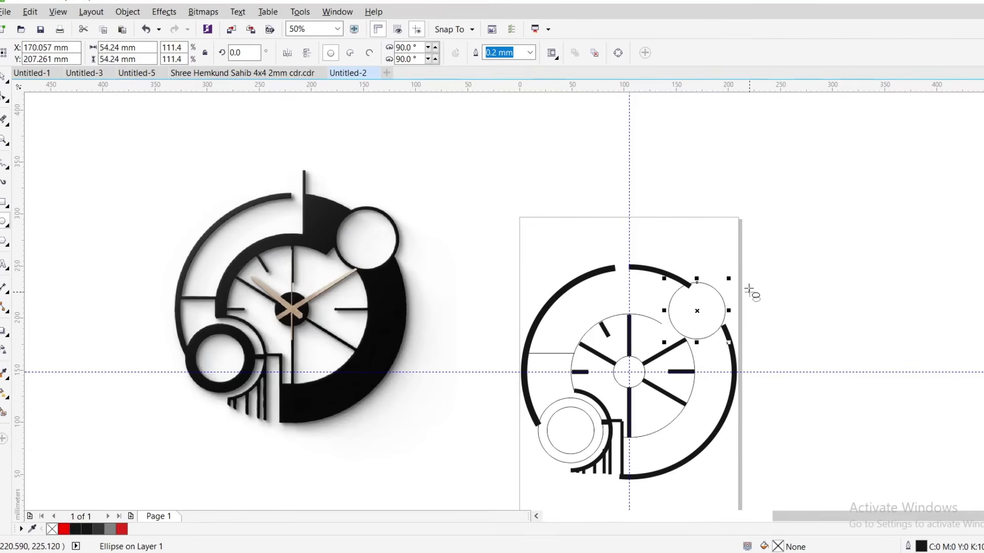
key("Right")
left_click_drag(727, 280, 729, 276)
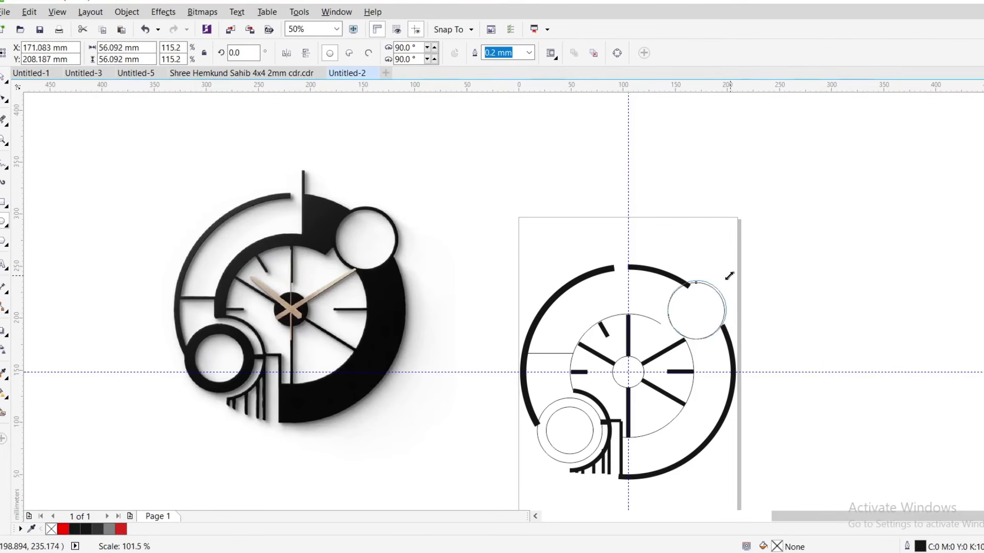
key("Down")
key("Down")
key("Down")
key("Down")
key("Down")
key("Down")
key("Down")
key("Down")
key("Down")
key("Down")
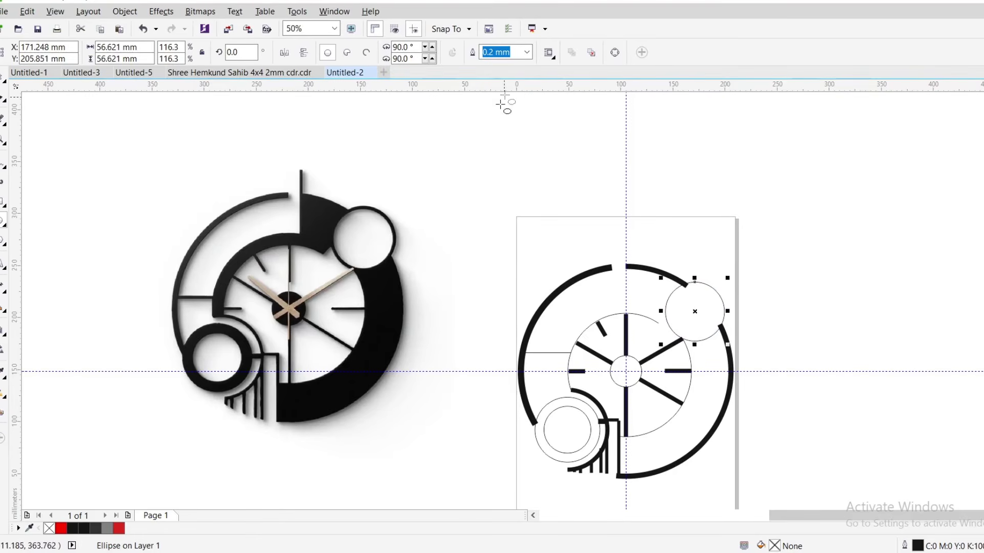
- Set the upper-right circle's outline width to 4 mm and nudge the circle horizontally to meet the arc ends
left_click(527, 52)
key("Escape")
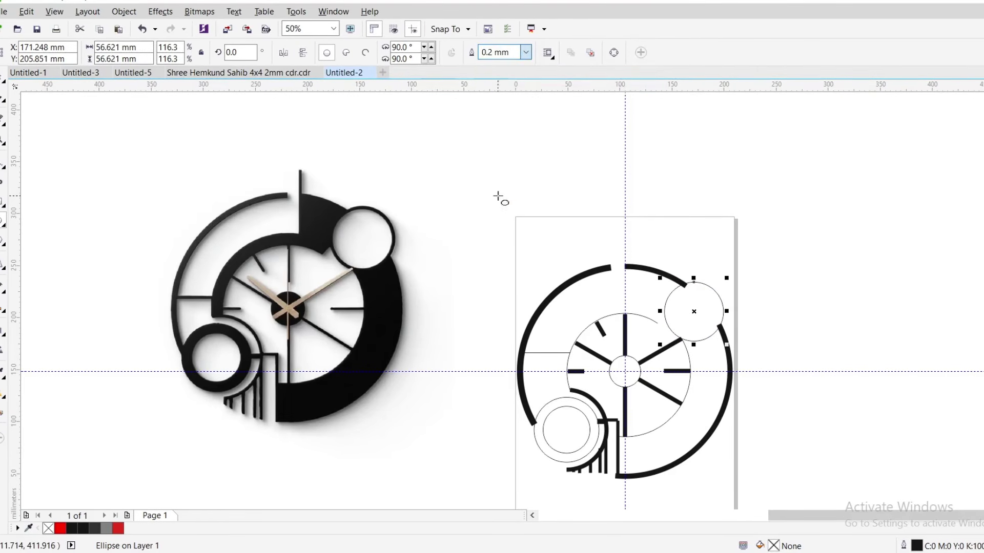
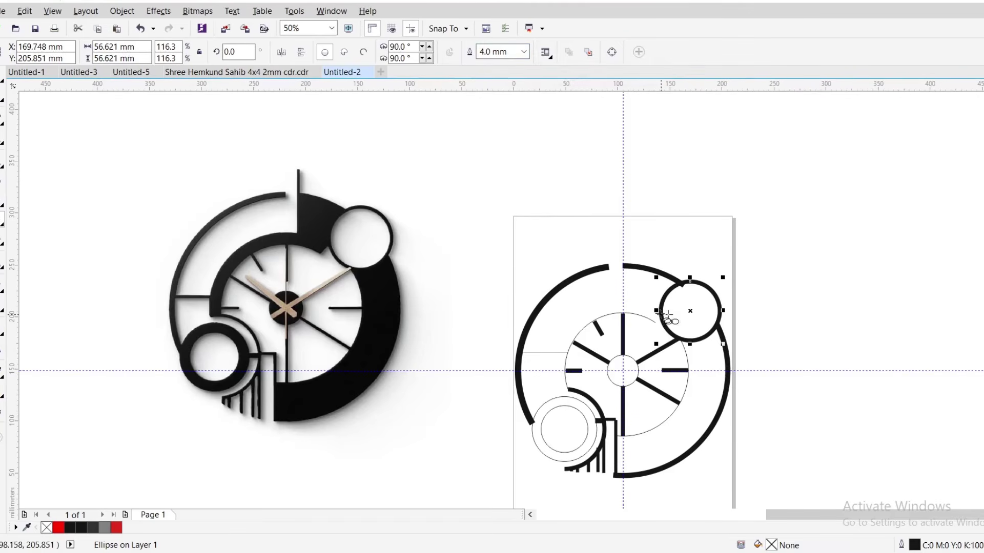
key("Right")
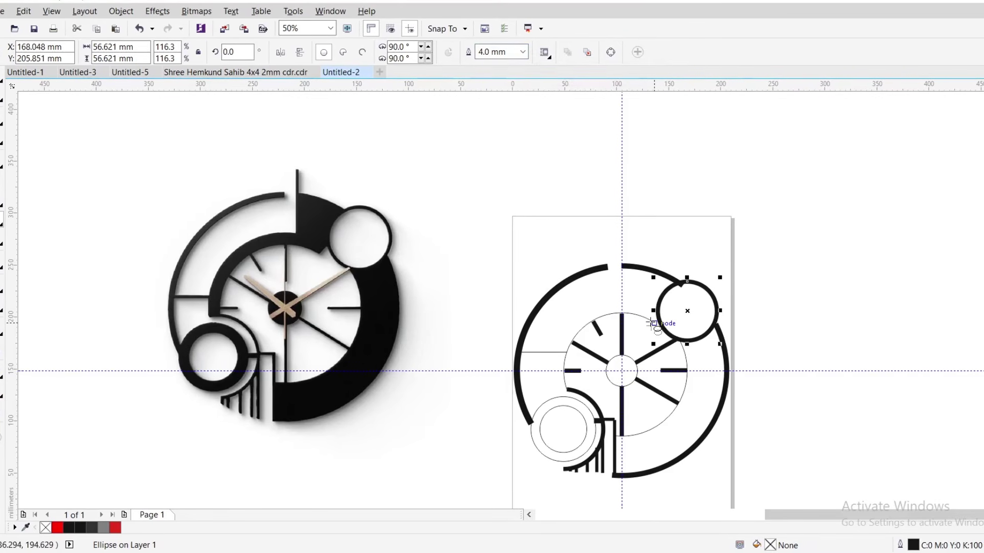
key("Right")
key("Right")
key("Right")
key("Right")
key("Right")
key("Right")
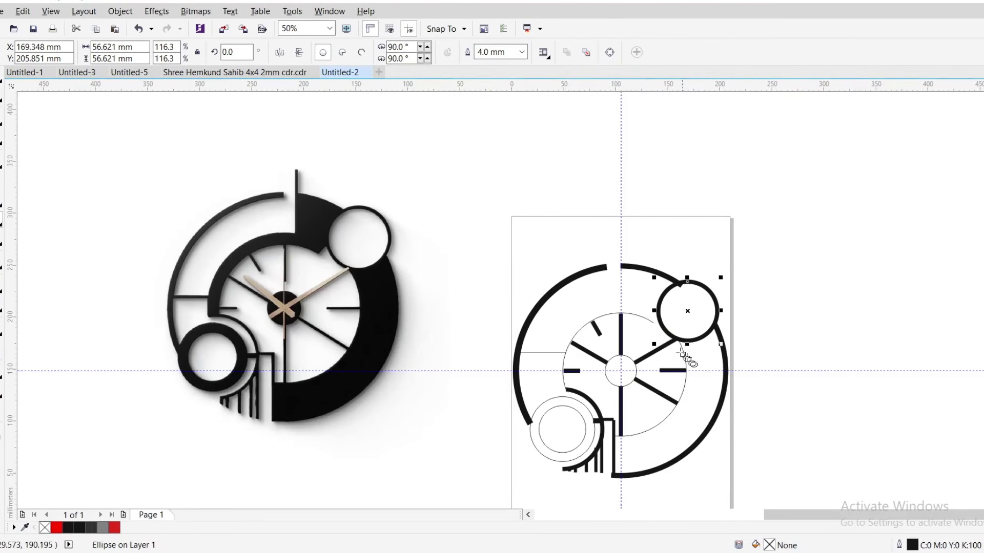
- Set the outline width of the lower-right inner dial arc to 3 mm
left_click(684, 387)
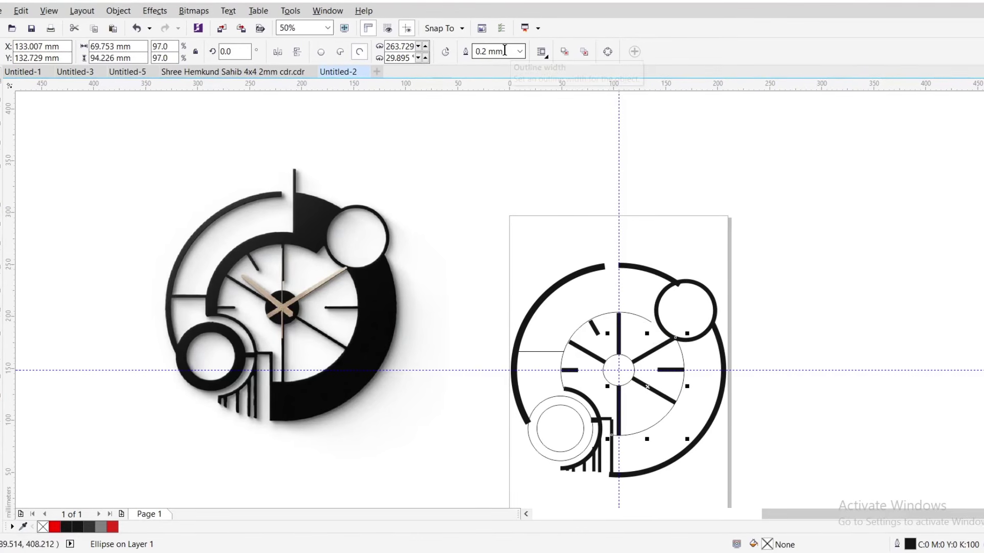
type("5")
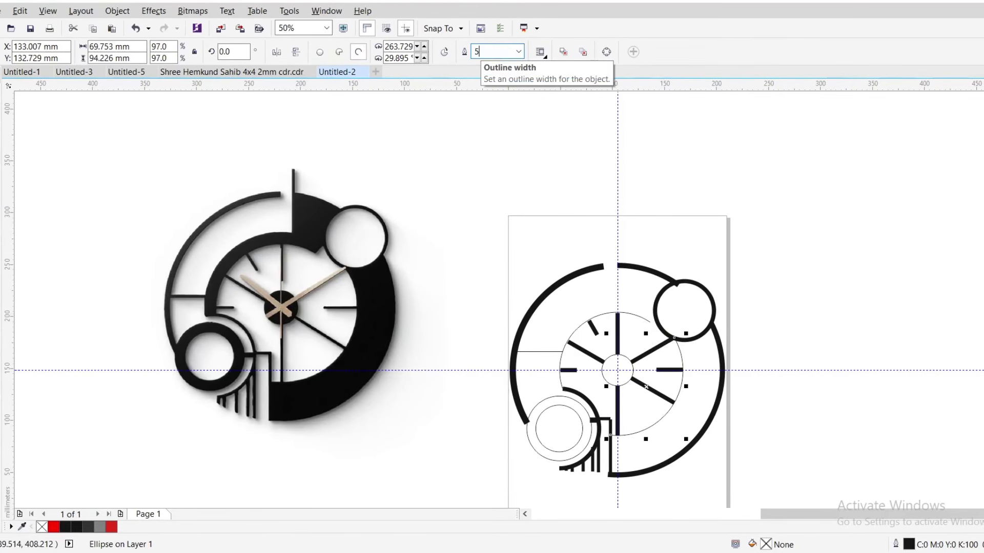
key("BackSpace")
type("6")
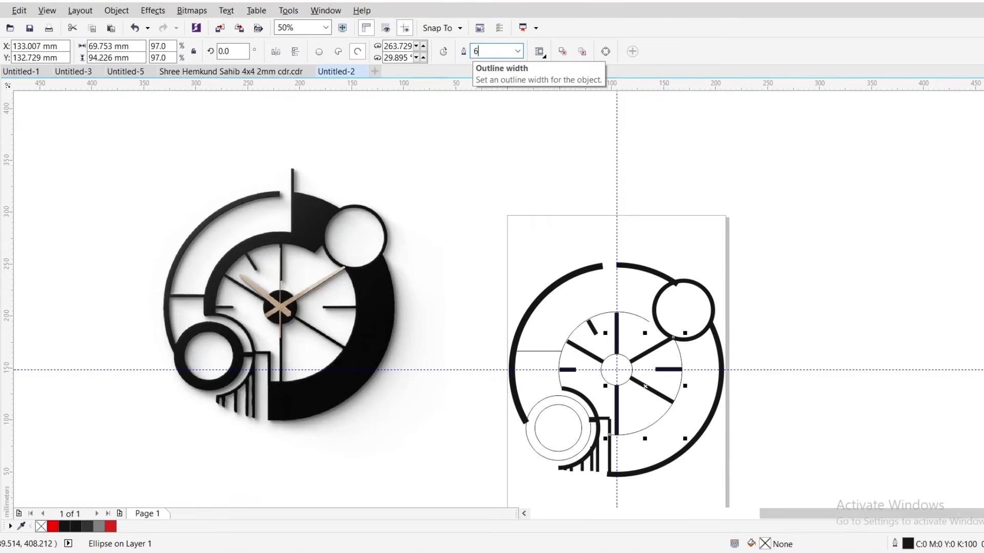
key("Return")
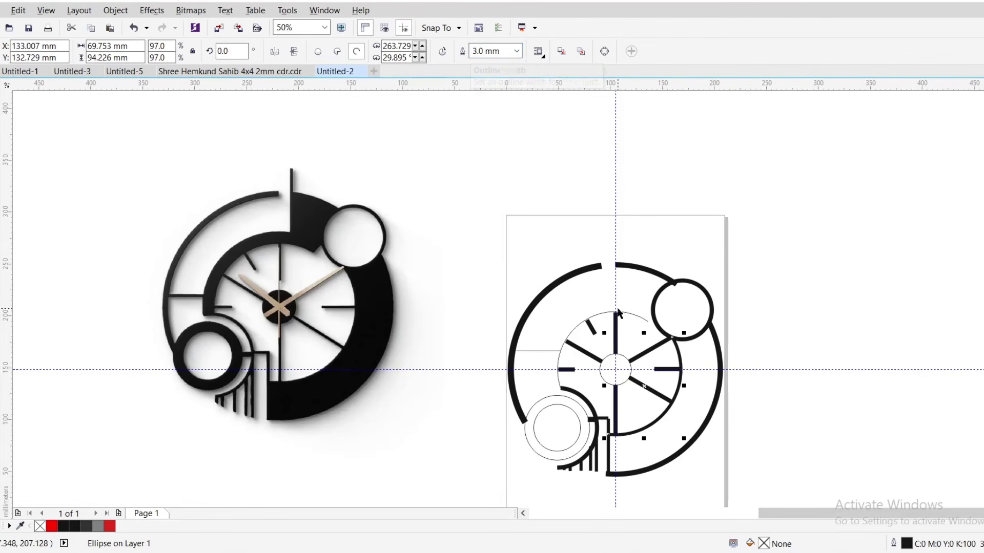
- Set the outline width of the upper-left inner dial arc to 10 mm
left_click(635, 317)
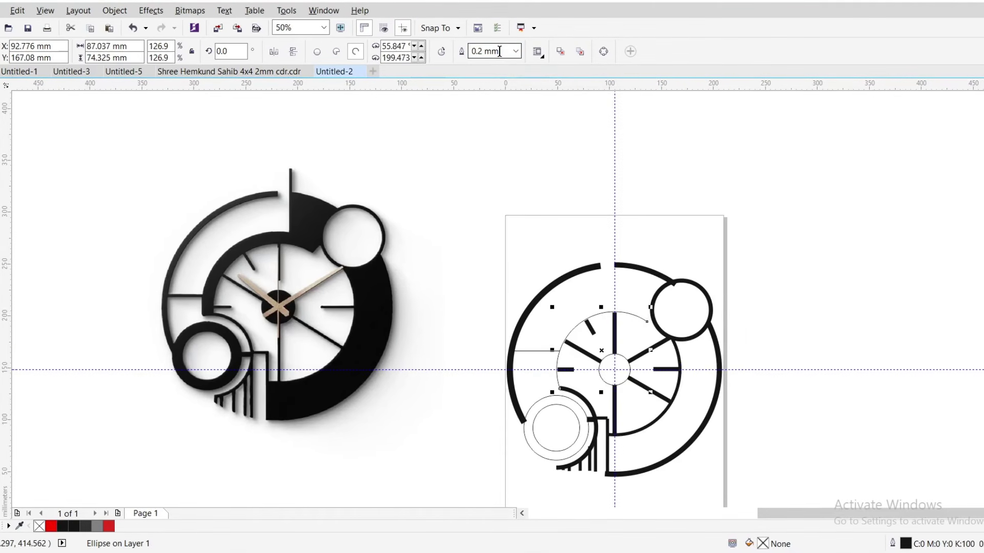
type("6.")
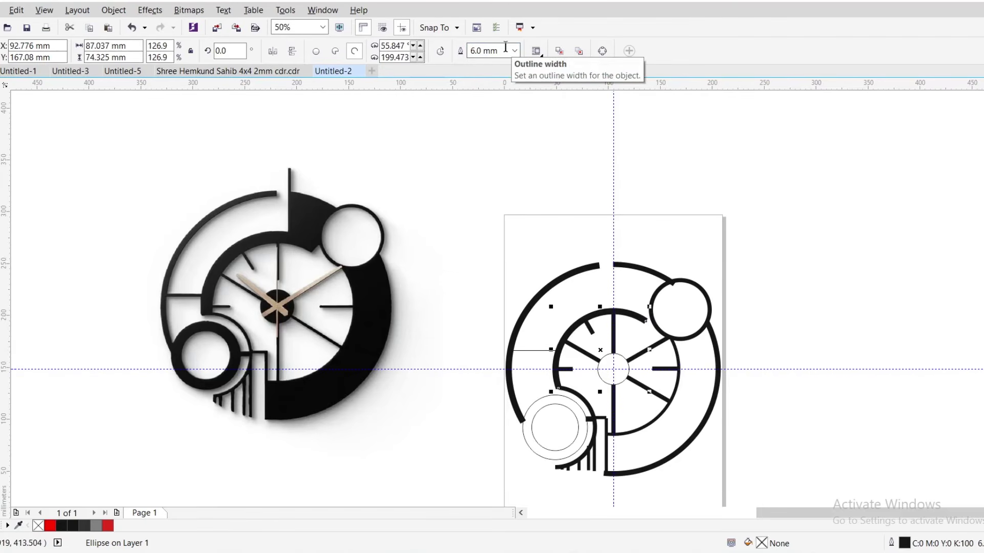
type("10")
key("Return")
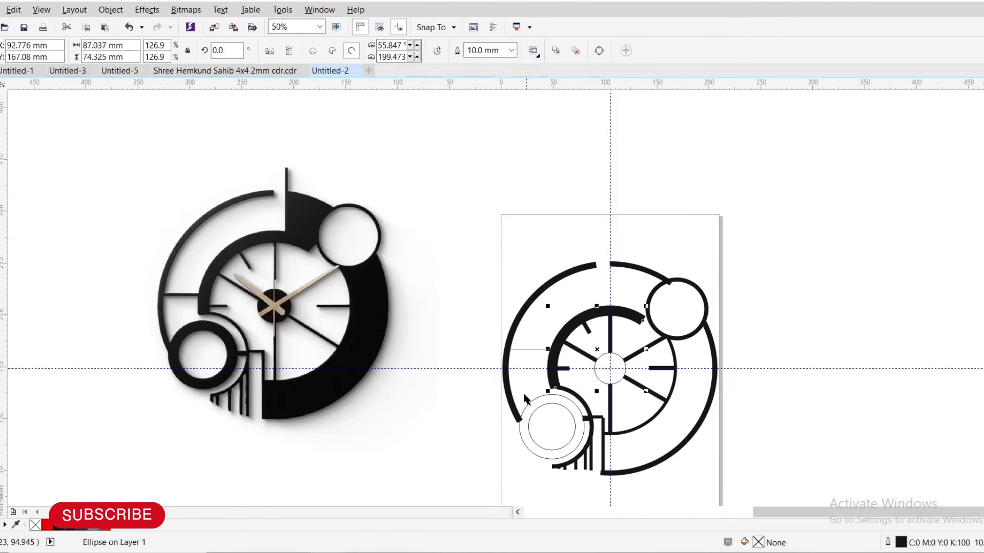
- Set the outline width of the horizontal bar between the left outer and inner arcs to 4 mm
left_click(537, 405)
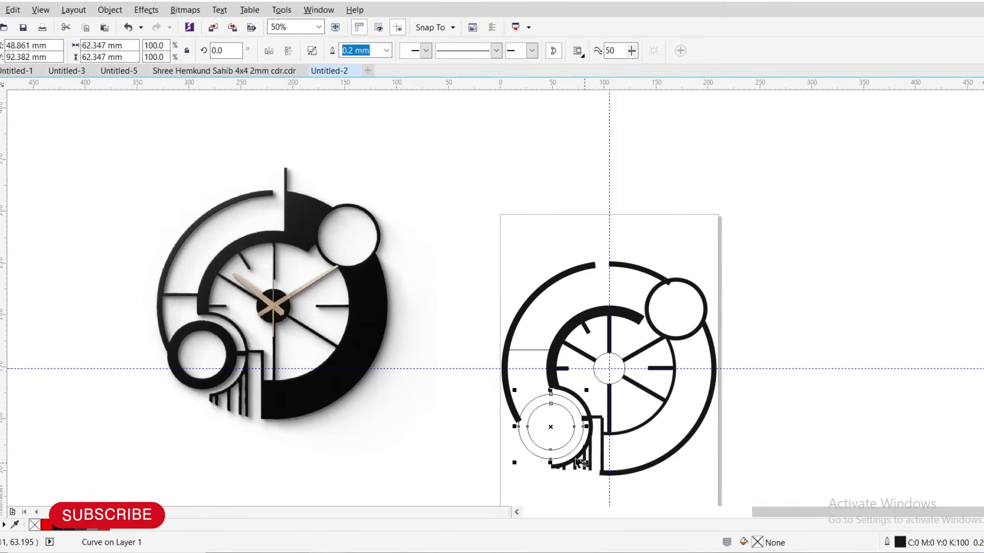
left_click_drag(559, 361, 559, 361)
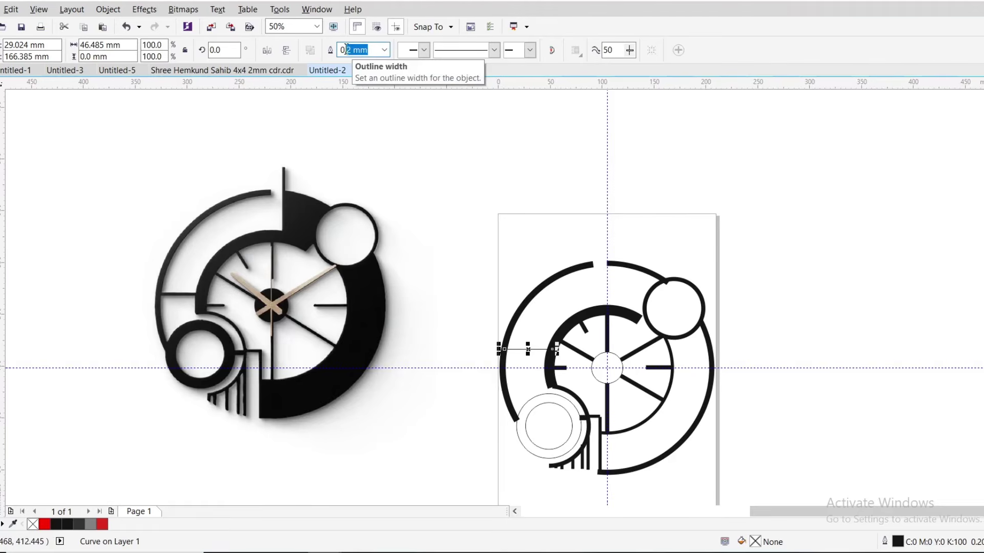
key("BackSpace")
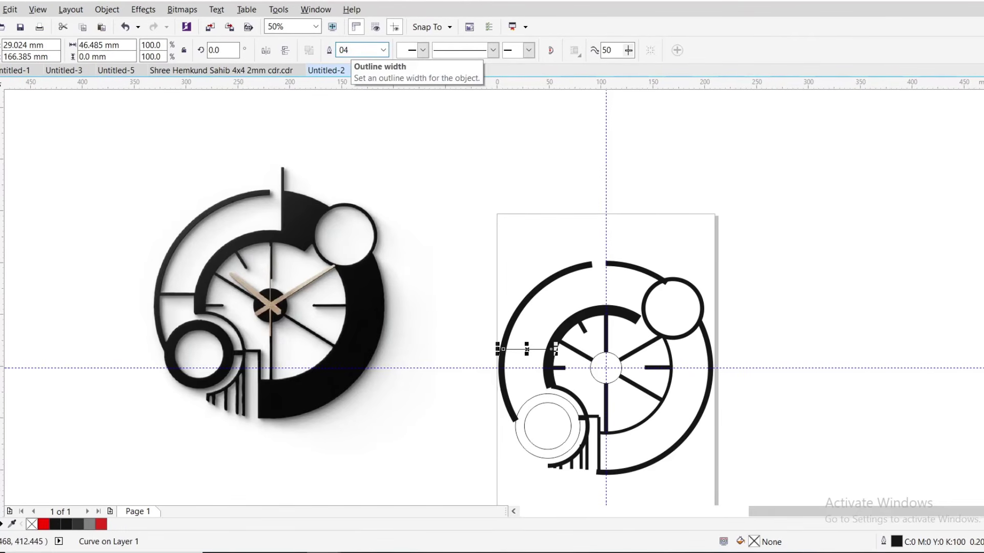
left_click(470, 410)
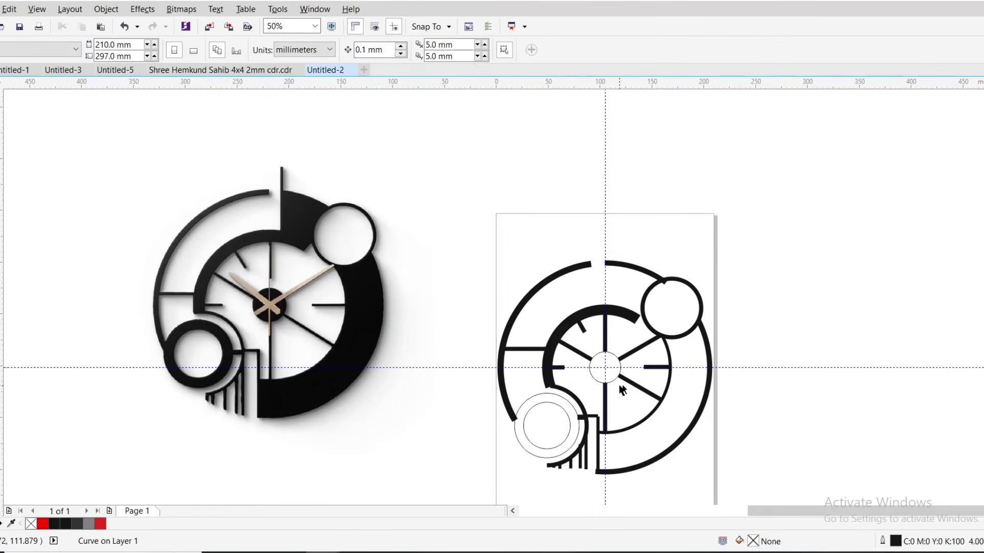
- Shorten the upper-right outer arc to start at about 56.7°, so its end stays within the small circle's outline
scroll(615, 378, "up", 2)
scroll(666, 389, "down", 2)
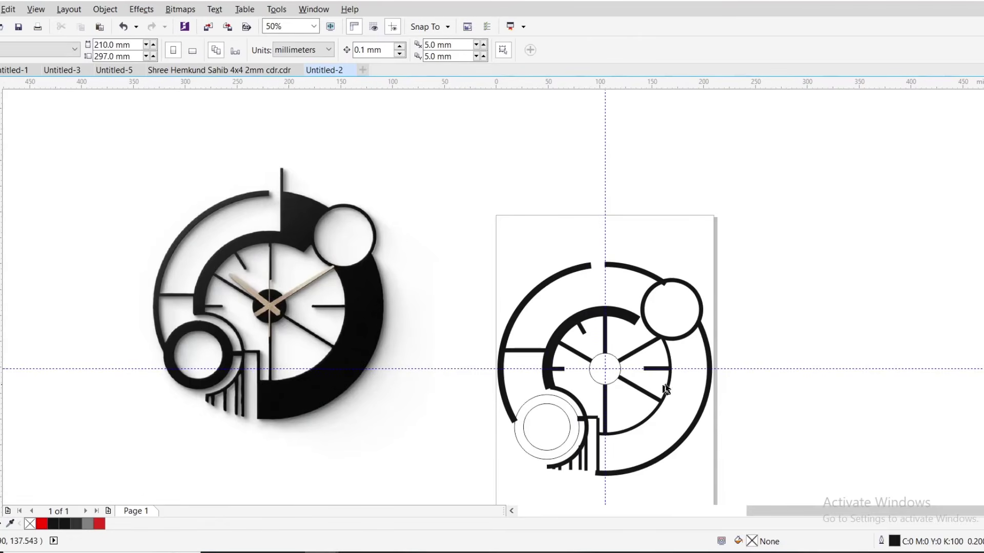
scroll(678, 291, "up", 2)
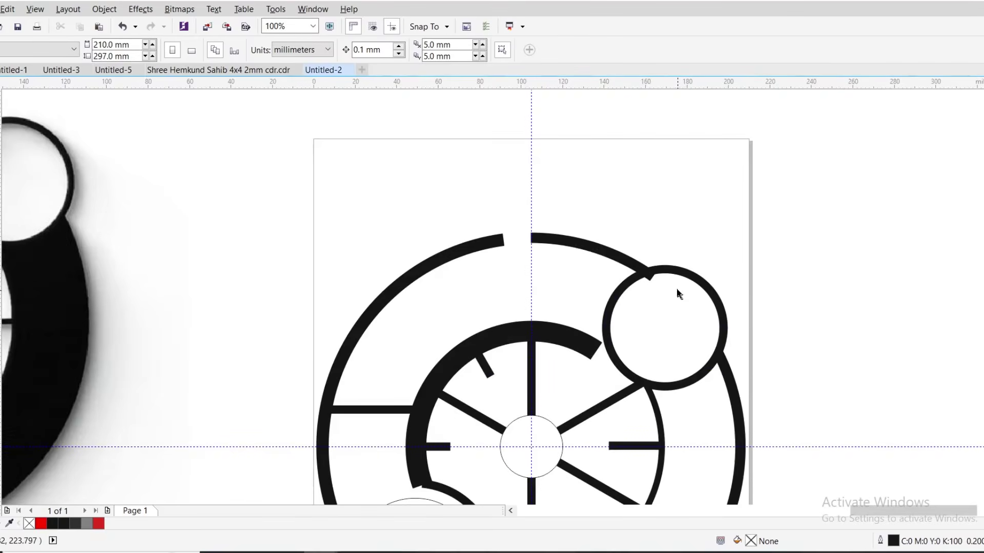
left_click(625, 261)
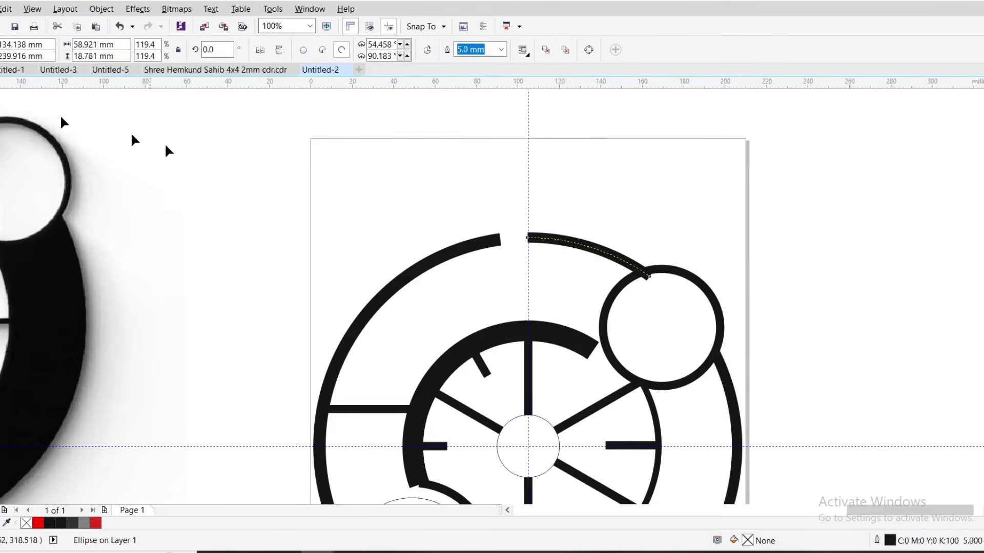
mouse_move(649, 276)
left_mouse_down()
mouse_move(639, 263)
mouse_move(655, 307)
mouse_move(652, 290)
left_mouse_up()
- Shorten the lower end of the right outer arc to about 266.1° so it meets the long vertical bar
scroll(655, 308, "up", 2)
scroll(651, 290, "down", 2)
scroll(699, 401, "up", 2)
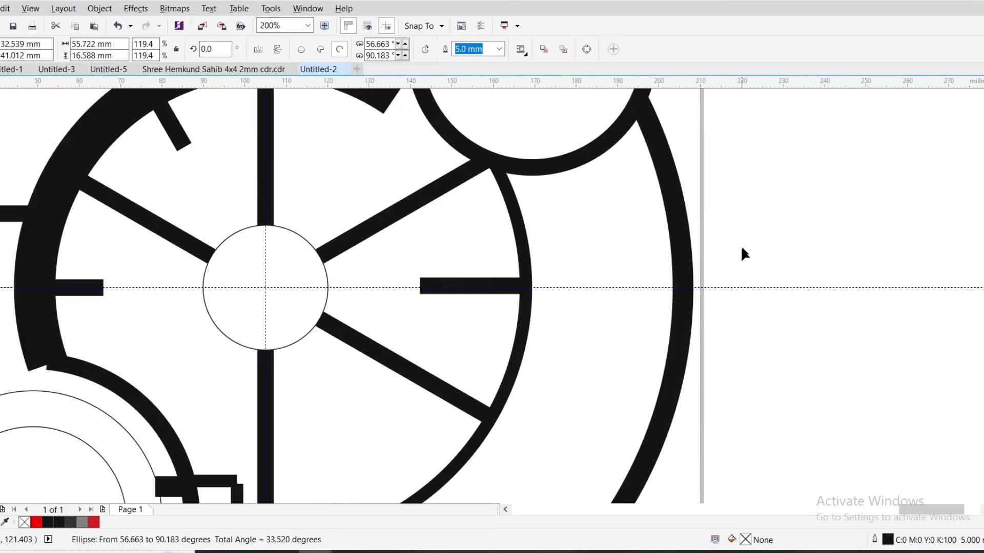
scroll(702, 290, "down", 2)
scroll(620, 364, "up", 2)
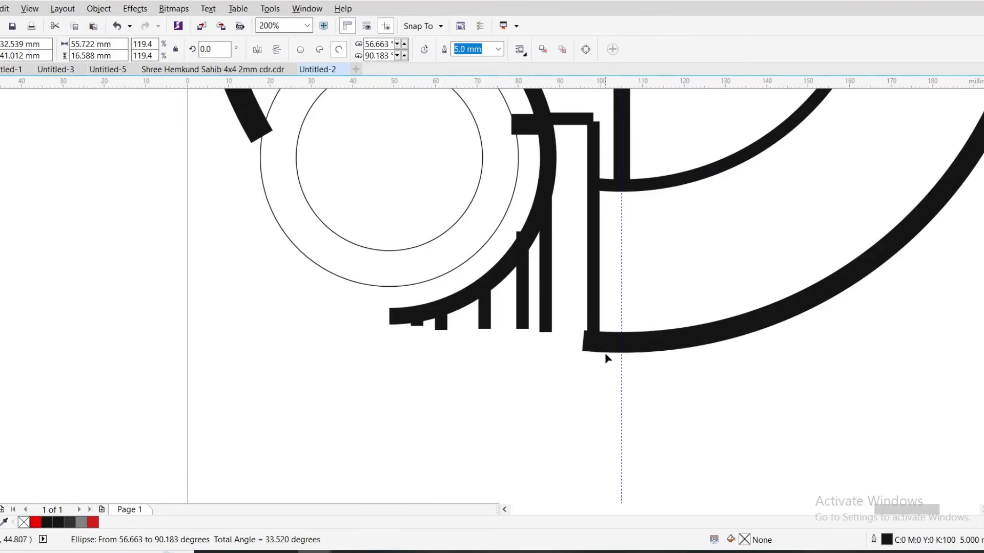
scroll(607, 358, "up", 1)
left_click(593, 341)
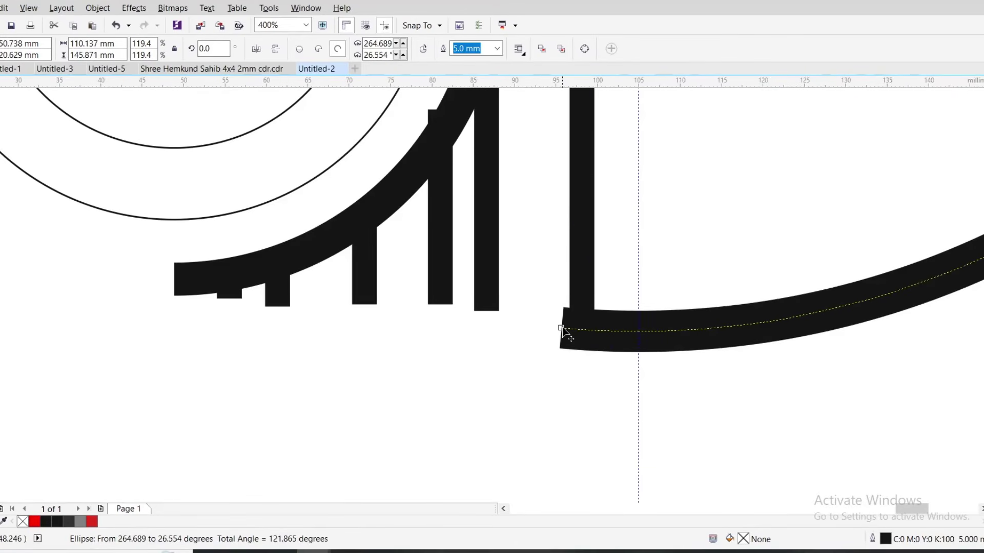
left_click_drag(562, 330, 582, 329)
- Extend the long vertical bar's lower end down to the bottom edge of the right outer arc
scroll(583, 330, "down", 2)
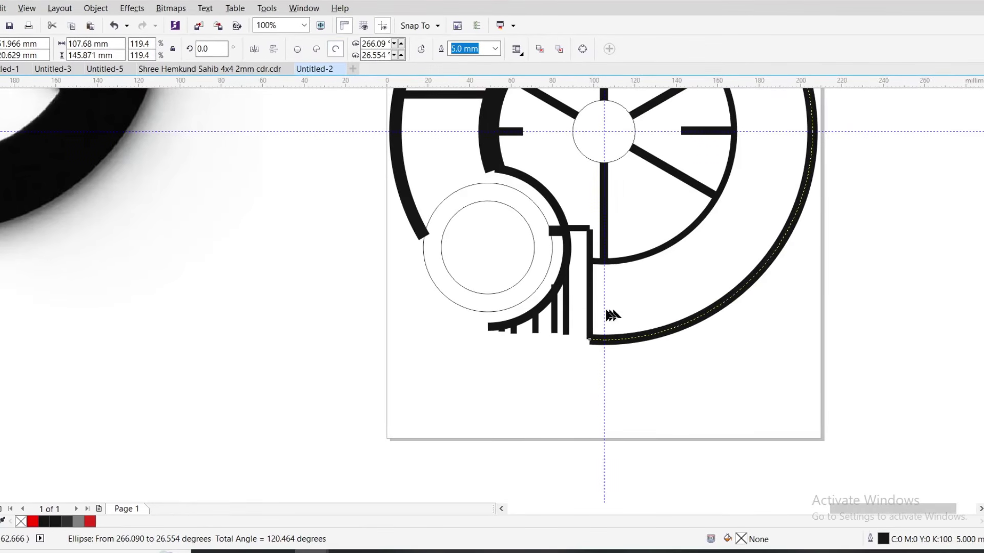
scroll(591, 326, "up", 3)
left_click(577, 409)
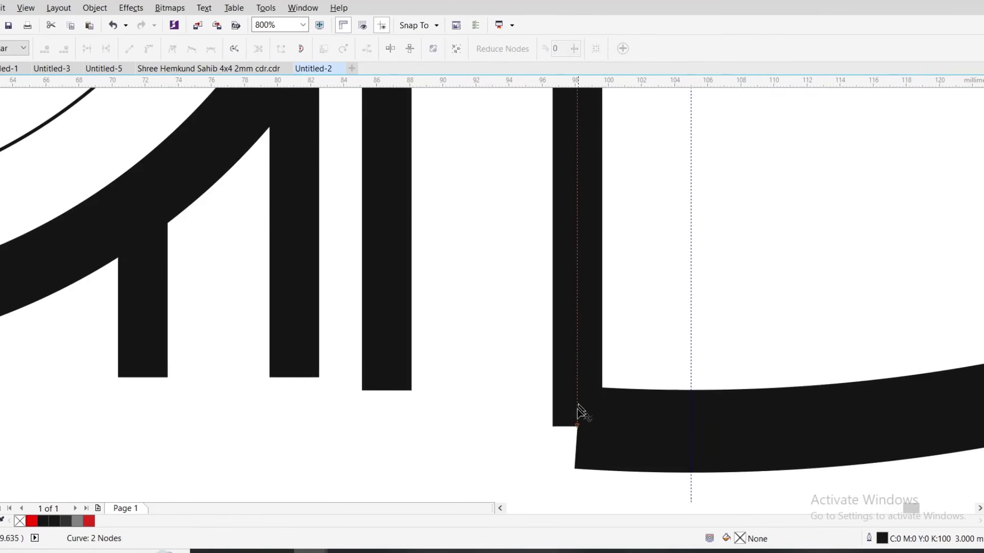
left_click_drag(575, 425, 578, 467)
- Extend the vertical bar's upper end and the short horizontal bar's right end to close their shared corner
scroll(578, 461, "down", 4)
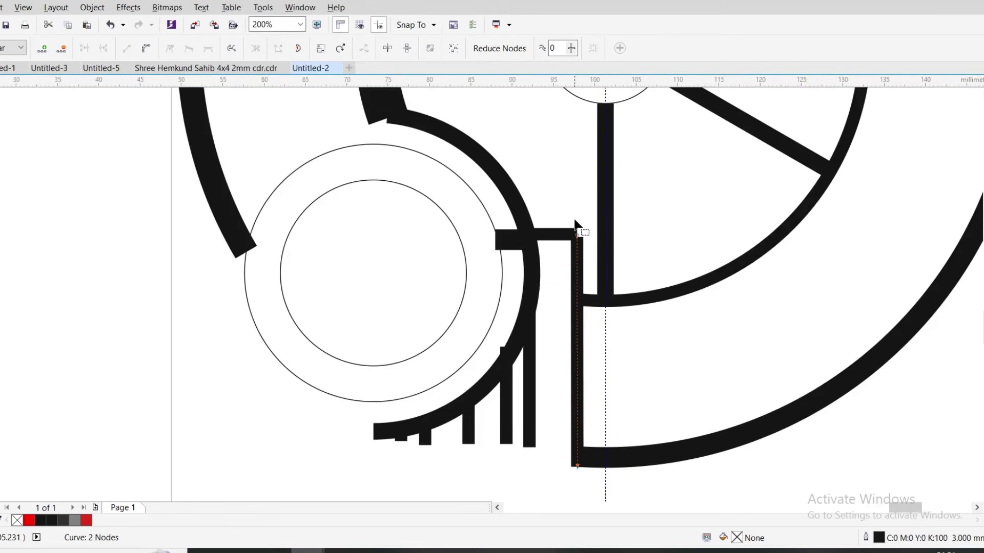
scroll(575, 226, "up", 4)
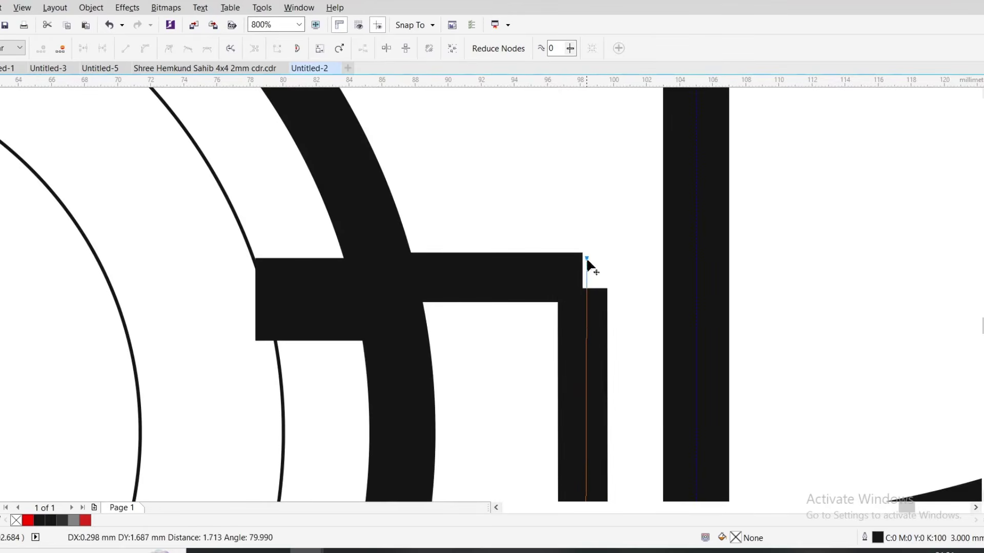
left_click_drag(585, 257, 582, 256)
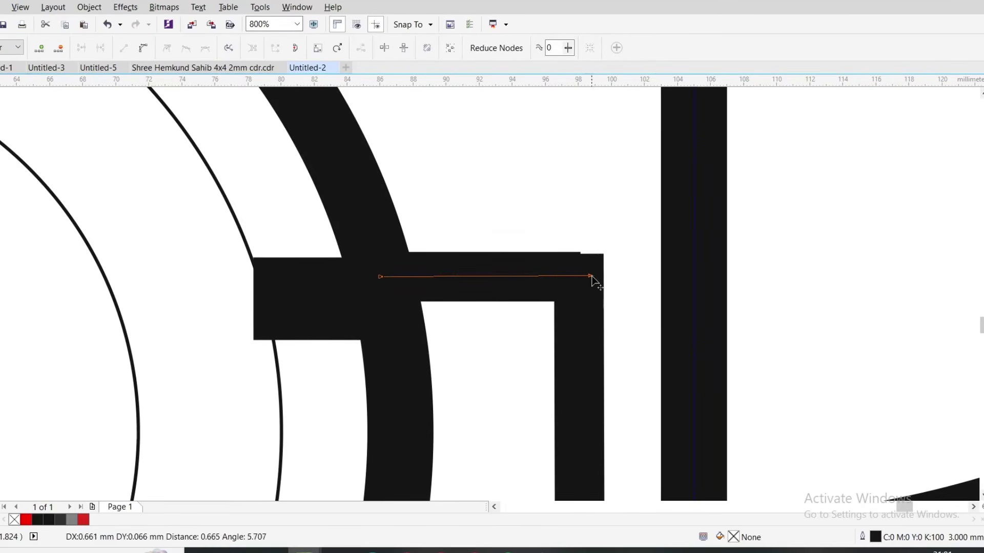
left_click_drag(592, 277, 600, 277)
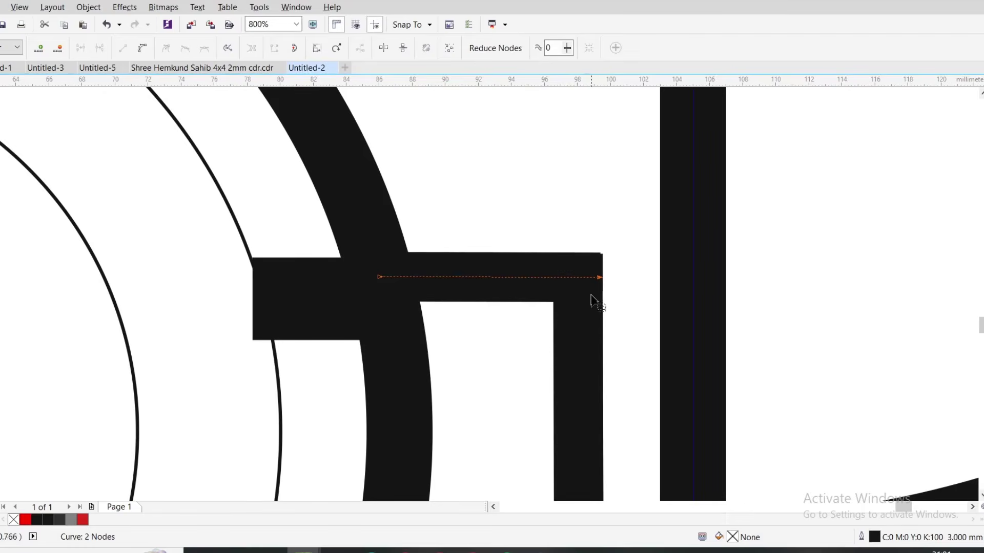
- Shorten the upper end of the second-longest hanging bar so it stays within the arc around the lower-left circle
scroll(593, 300, "down", 2)
scroll(548, 413, "down", 2)
scroll(543, 351, "up", 1)
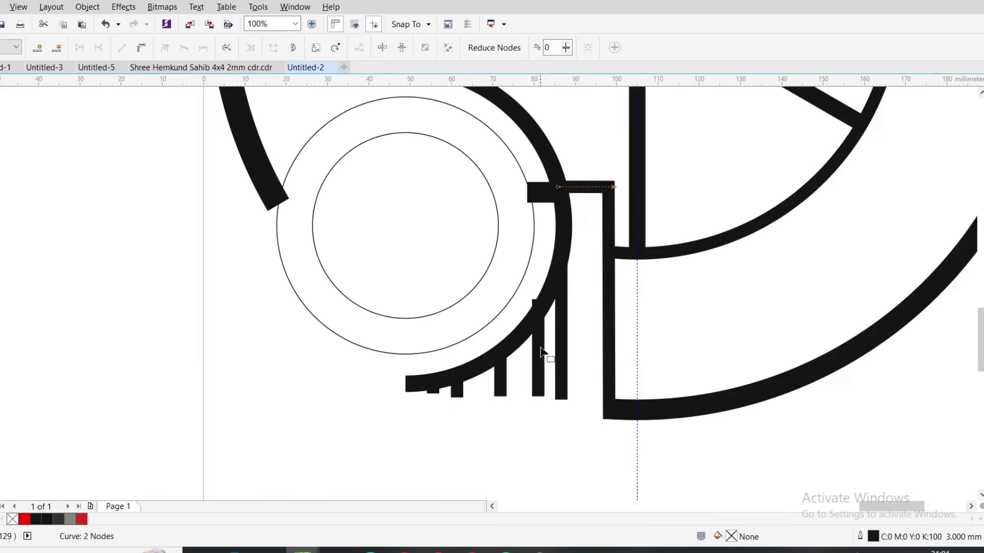
left_click(544, 308)
left_click_drag(537, 298, 537, 311)
- Adjust the lower end of the thick inner dial arc to about 200.4° so it meets the small arc's end
scroll(505, 398, "down", 2)
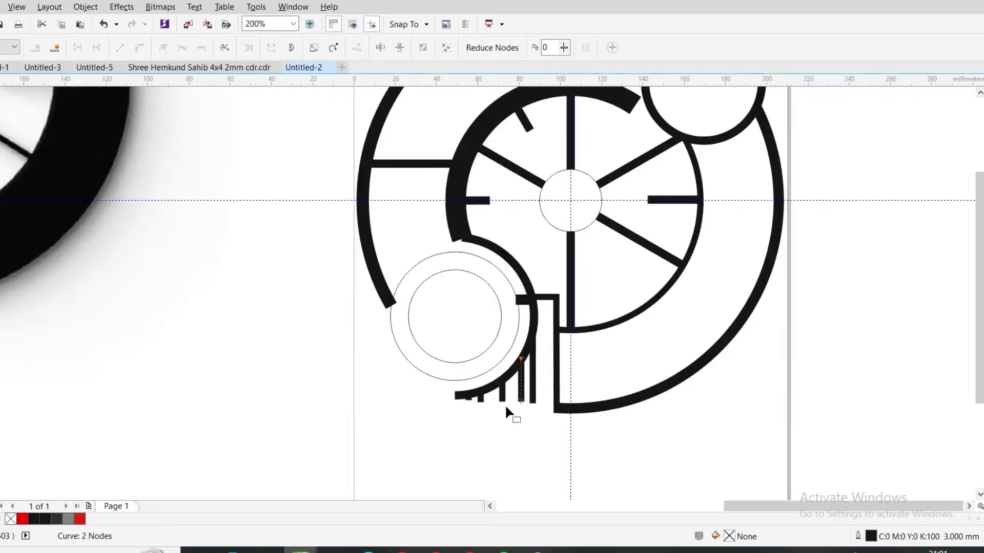
scroll(576, 303, "up", 2)
scroll(577, 302, "down", 2)
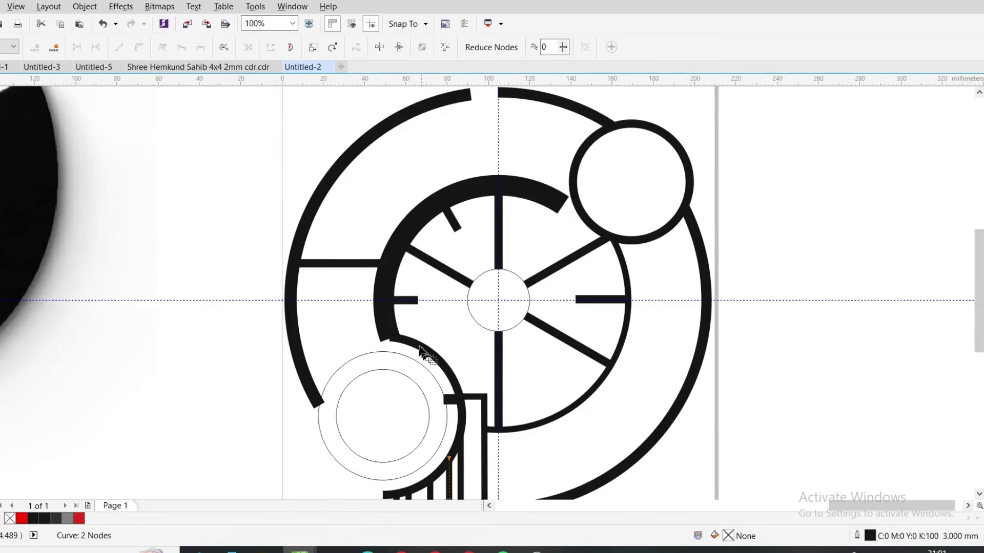
scroll(354, 345, "up", 3)
left_click(361, 359)
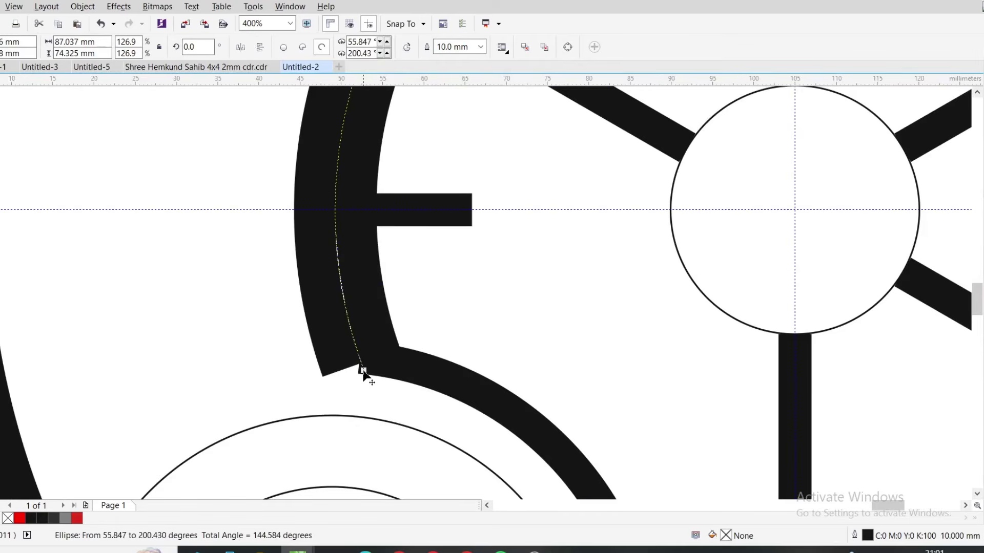
left_click_drag(364, 375, 364, 375)
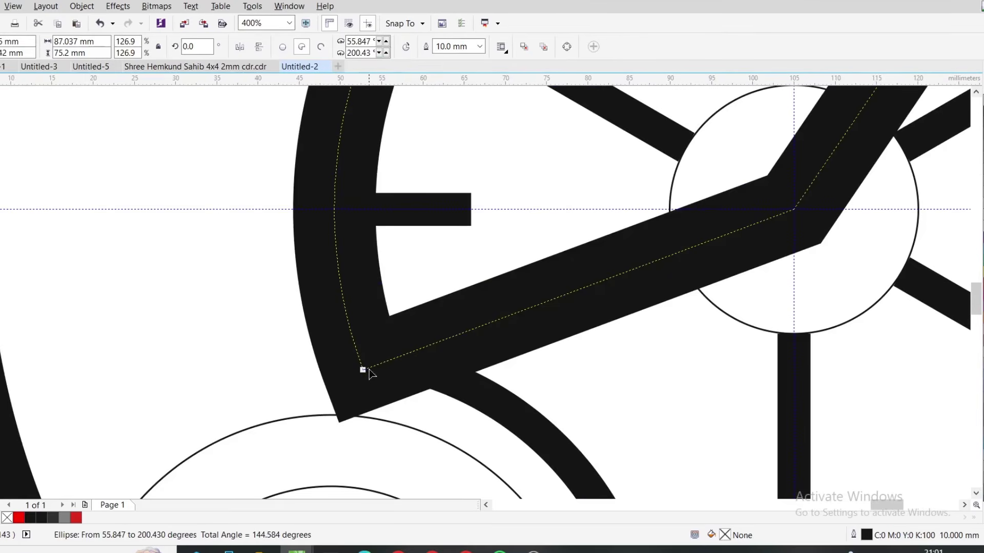
scroll(417, 343, "down", 4)
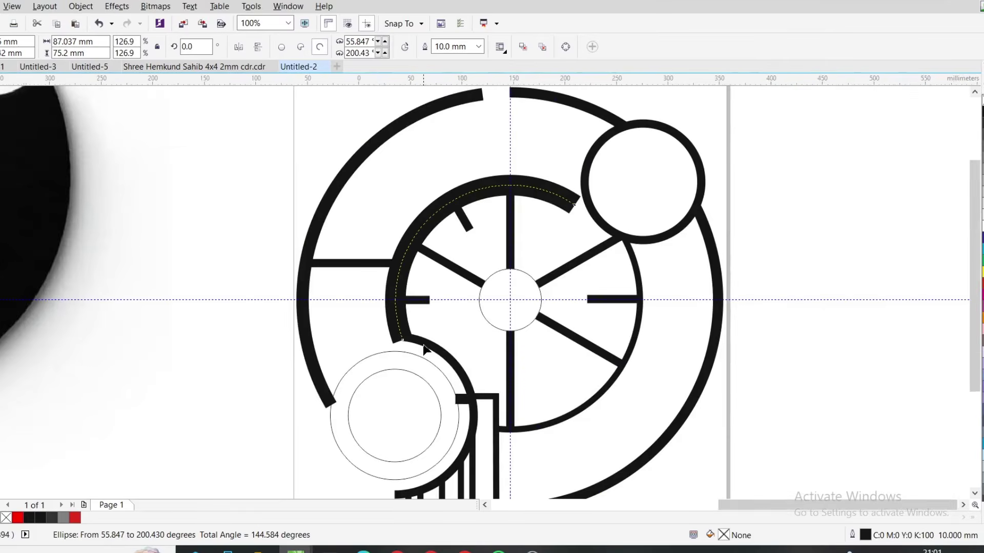
left_click(578, 333)
- Extend the left outer arc's lower end to about 212.1° at the lower-left circle and keep it an open arc
scroll(373, 359, "up", 3)
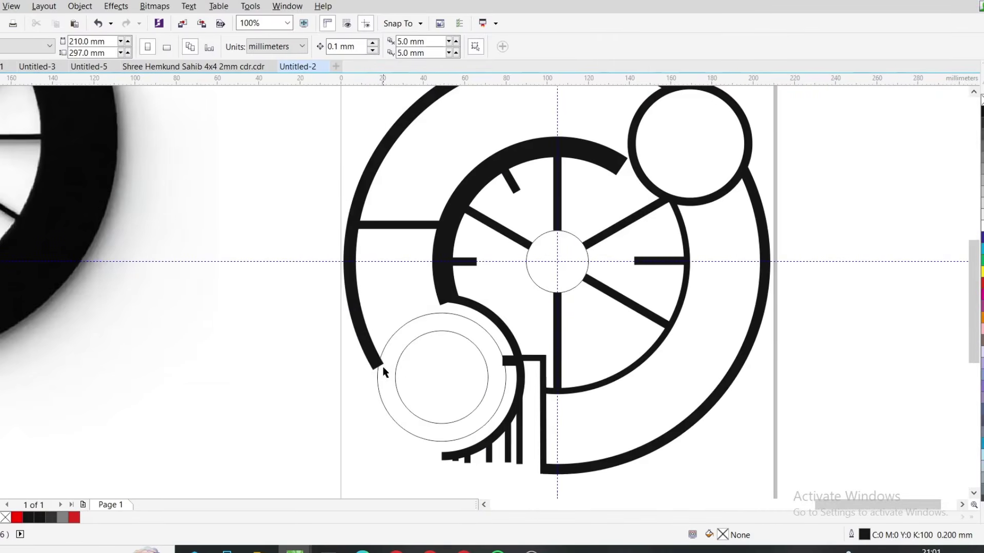
left_click_drag(373, 359, 384, 373)
scroll(384, 373, "down", 2)
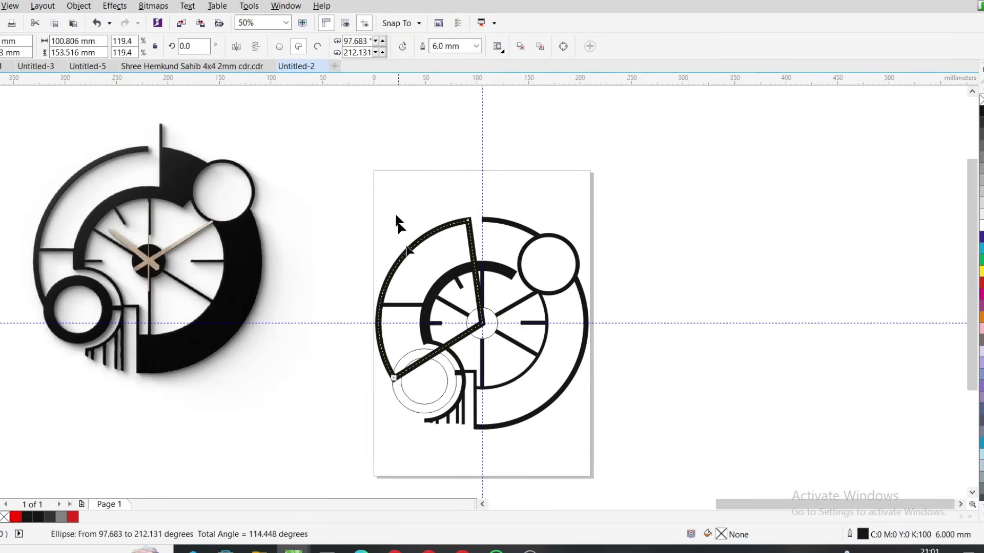
left_click(318, 47)
- Convert the left outer arc's outline to an object, giving the new shape a thin black outline and no fill
scroll(457, 267, "up", 2)
scroll(485, 233, "down", 2)
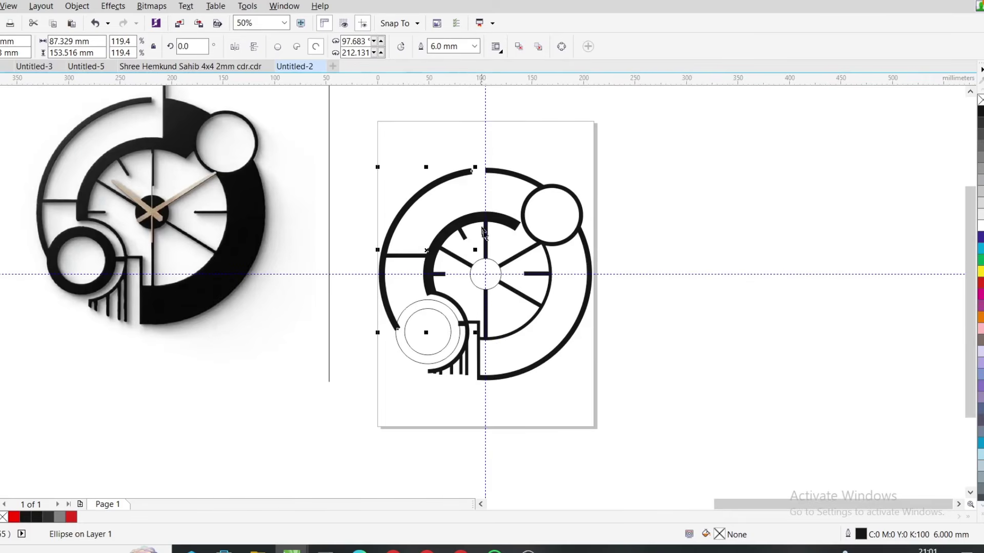
scroll(484, 234, "up", 2)
scroll(576, 235, "down", 2)
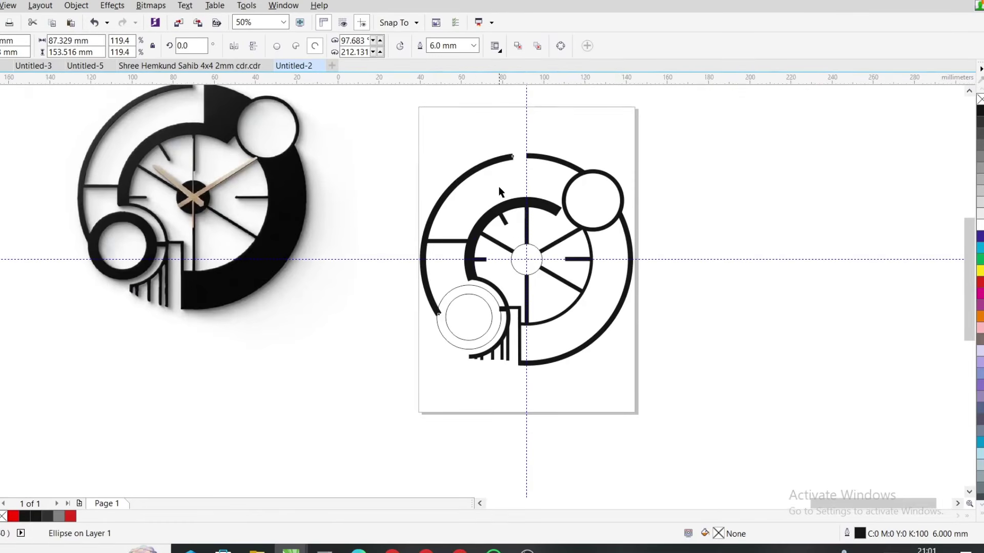
scroll(500, 192, "up", 2)
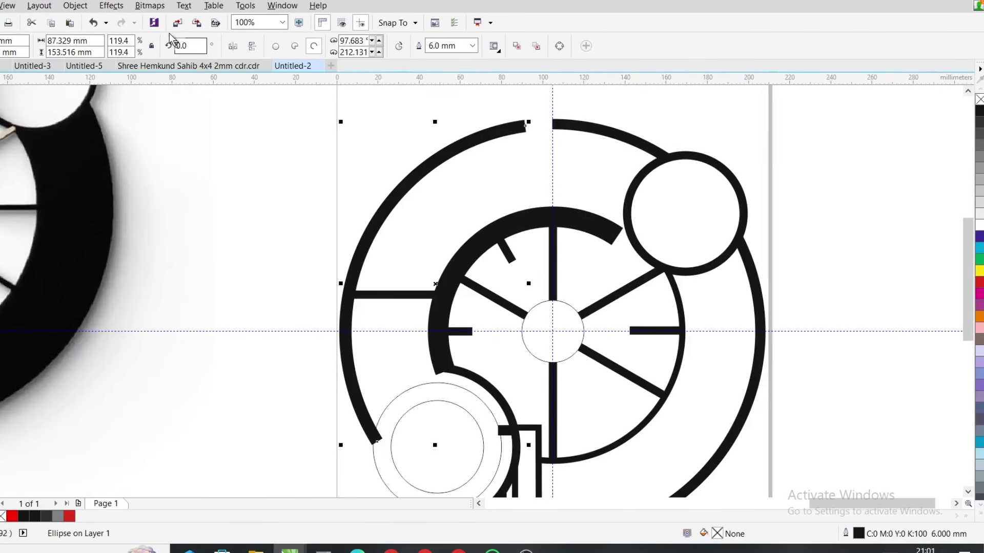
left_click(75, 5)
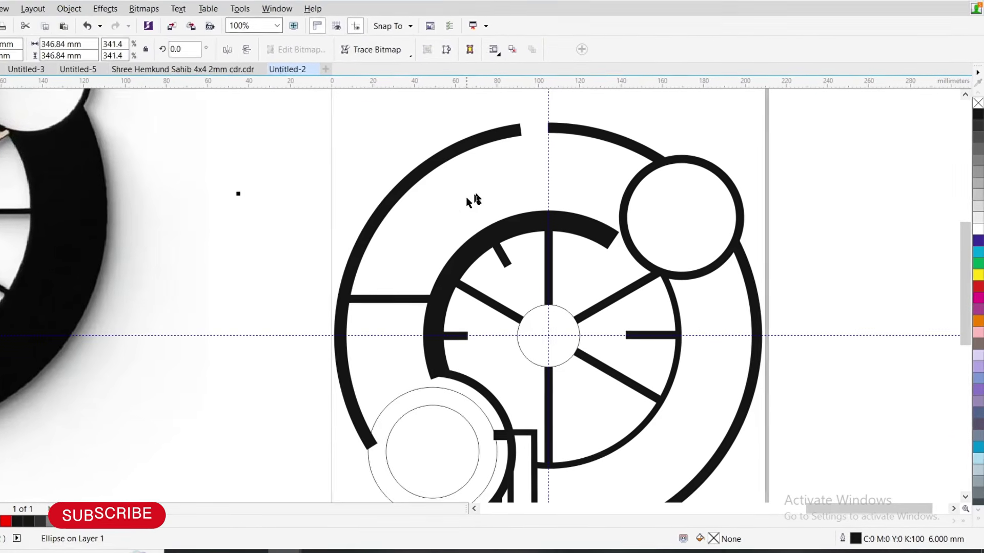
scroll(467, 202, "down", 1)
left_click(461, 180)
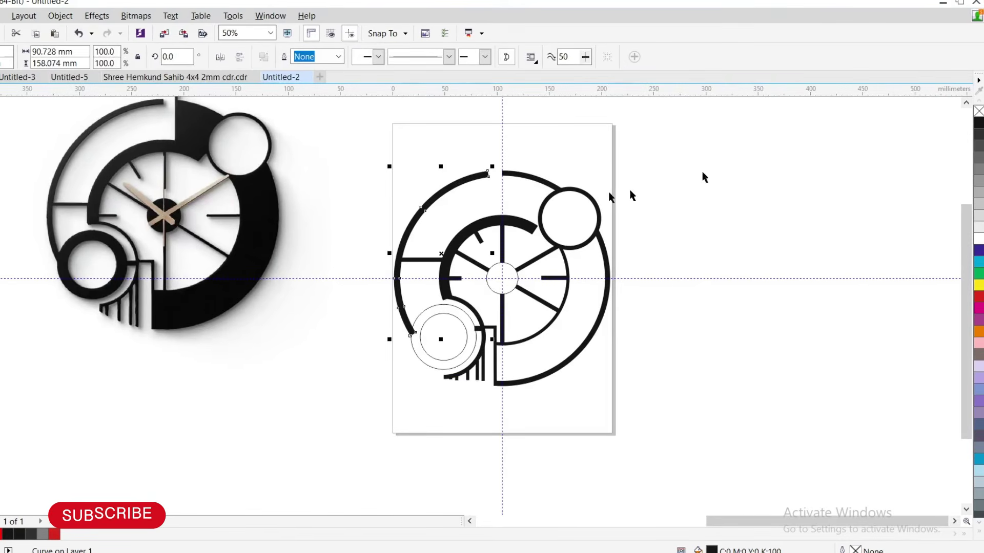
key("Return")
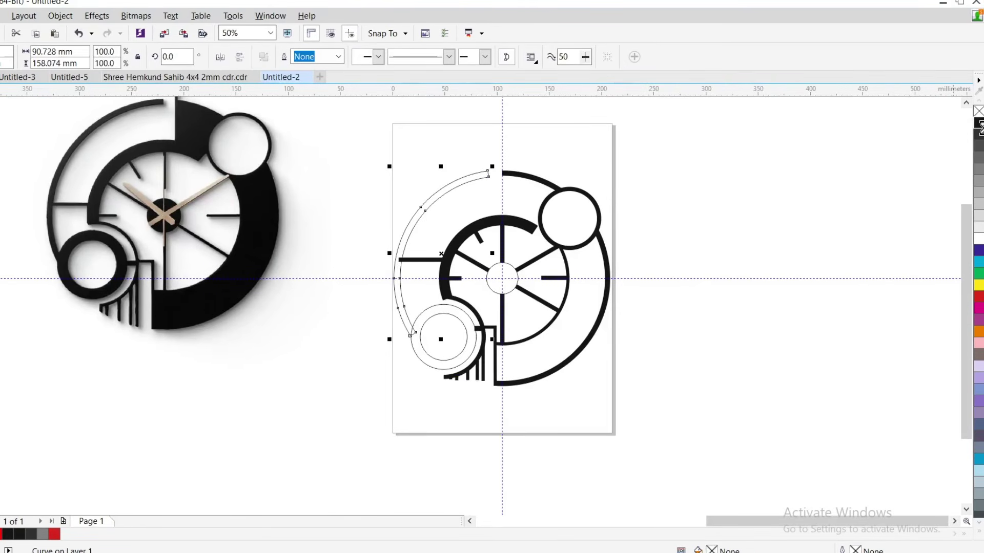
key("Escape")
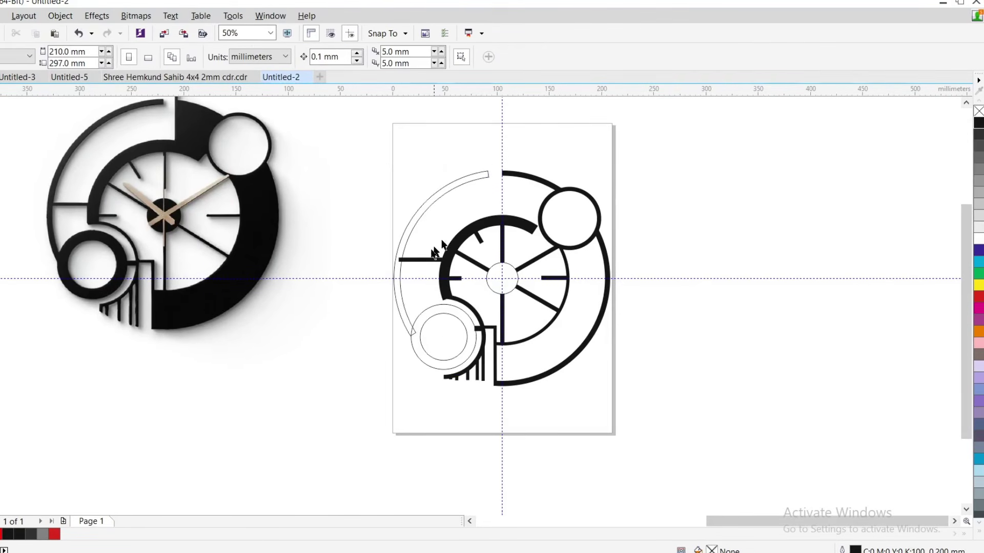
- Convert the thick inner dial arc's 10 mm outline to an object
left_click(426, 261)
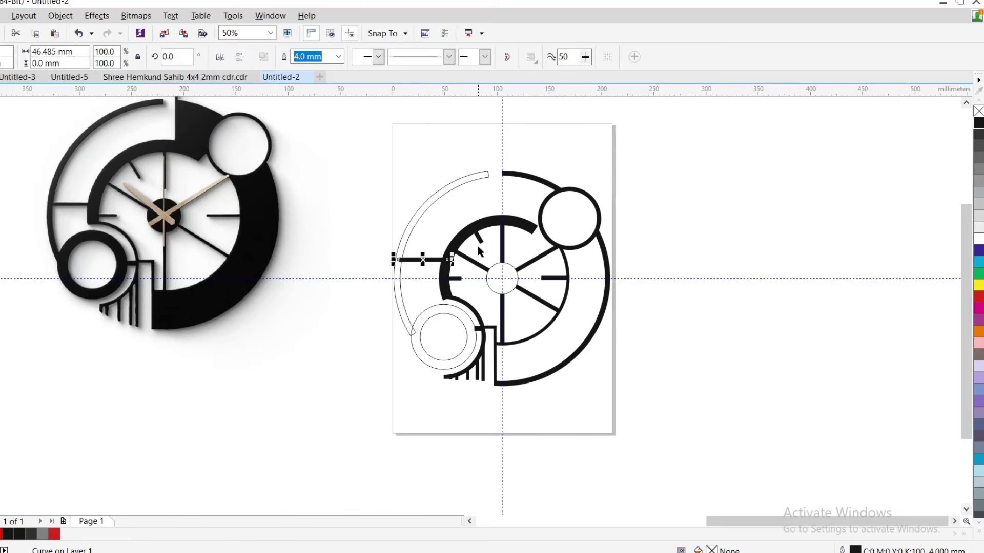
left_click(463, 244)
scroll(464, 244, "up", 3)
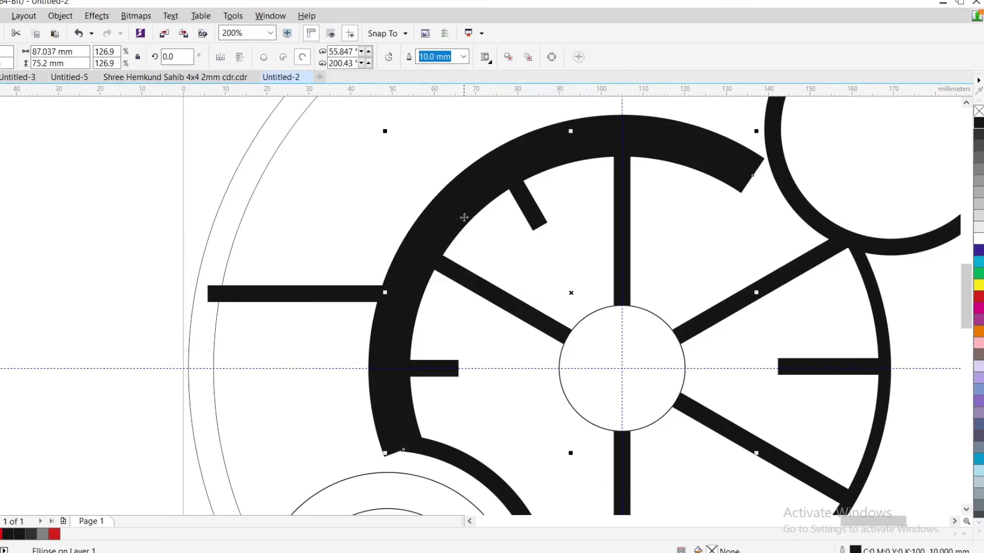
key("ctrl+shift+q")
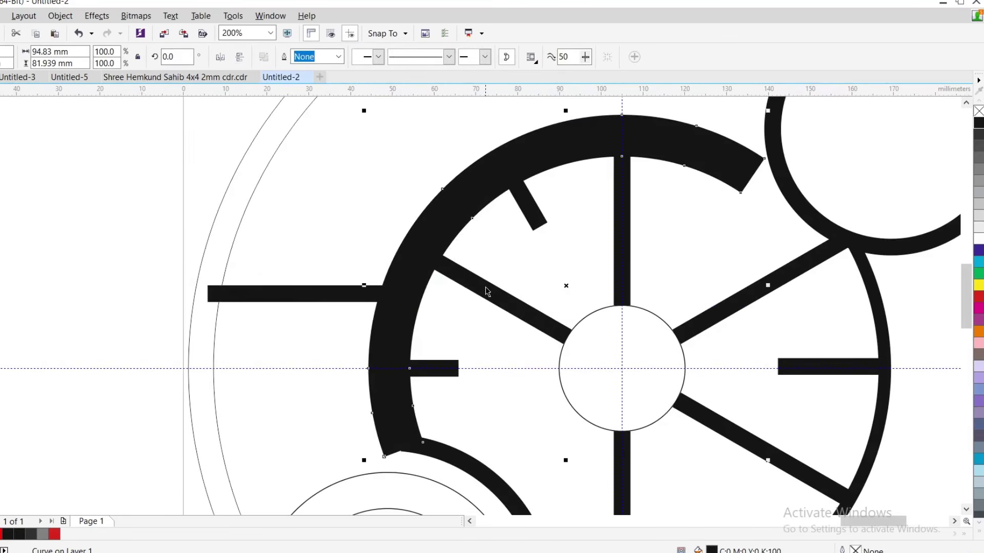
- Try to convert the outlines of the small arc around the lower-left circle and the adjoining bracket and bars to objects
scroll(487, 291, "down", 3)
left_click(472, 341)
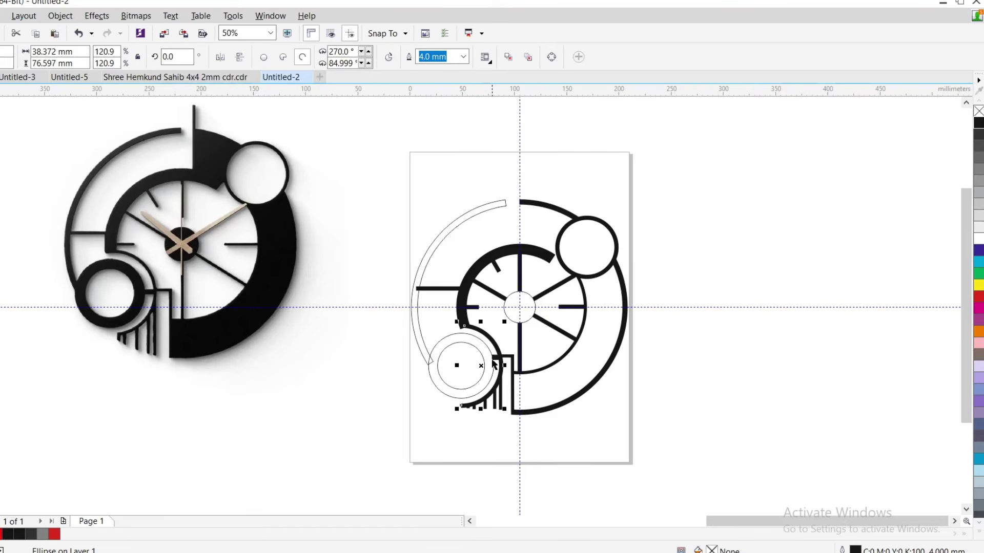
scroll(493, 364, "up", 2)
scroll(521, 356, "down", 2)
left_click_drag(554, 394, 453, 262)
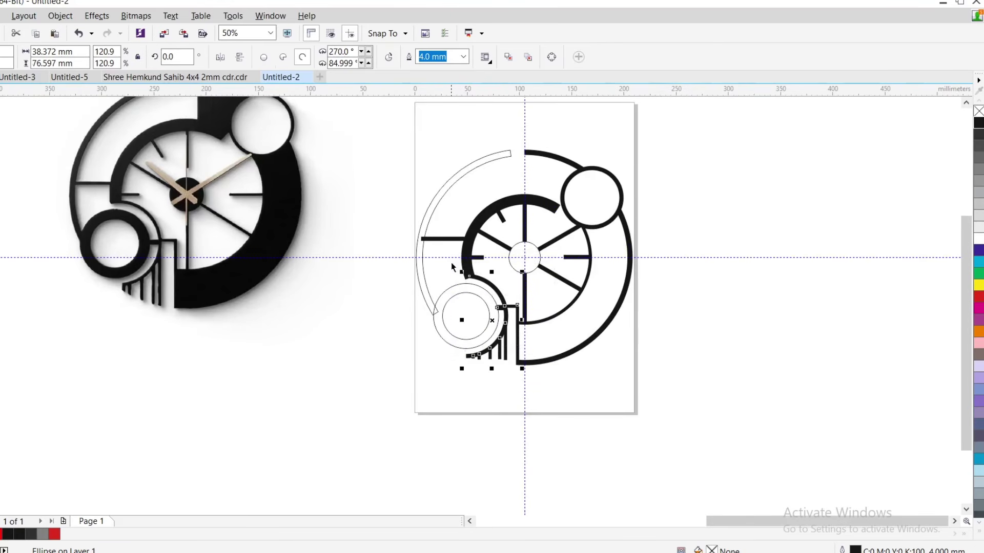
key("ctrl+shift+q")
left_click(497, 210)
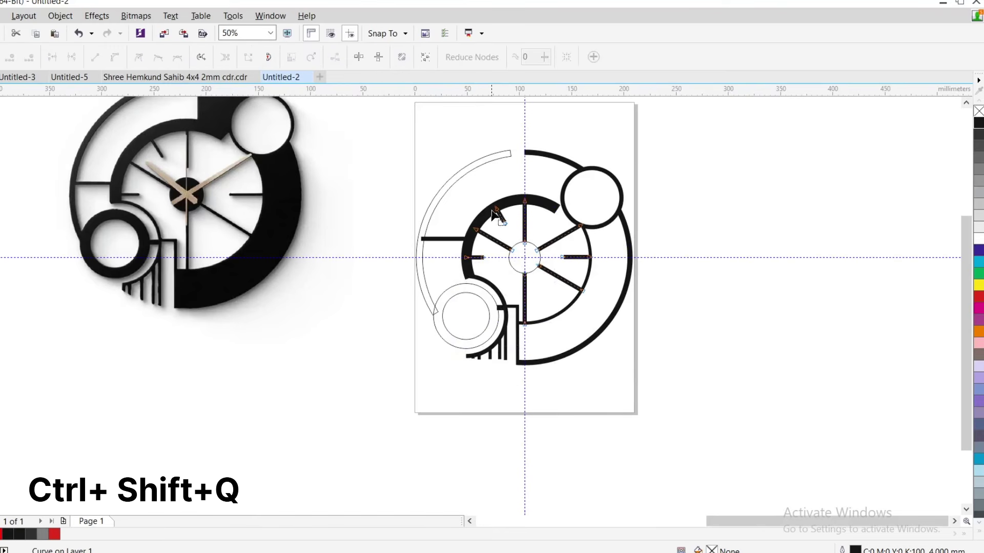
- Try deleting the thick inner arc, the left outer arc and the thin-outlined circles from the drawing
key("space")
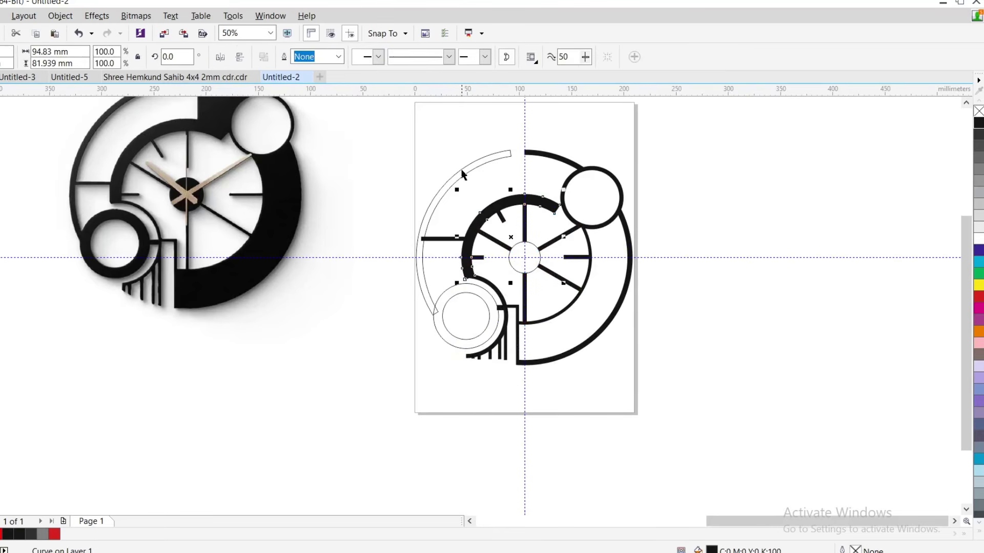
left_click(461, 183, "shift")
left_click(461, 294, "shift")
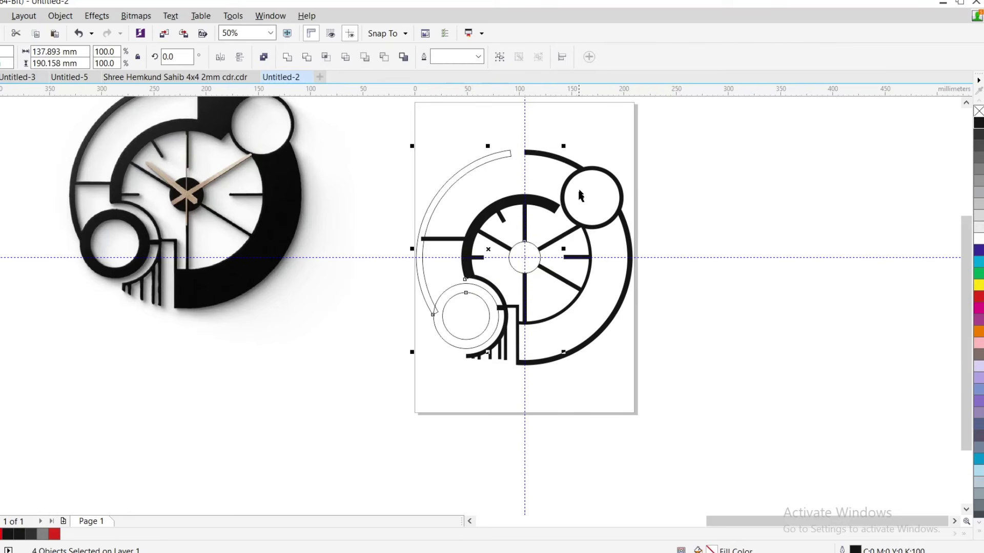
key("Delete")
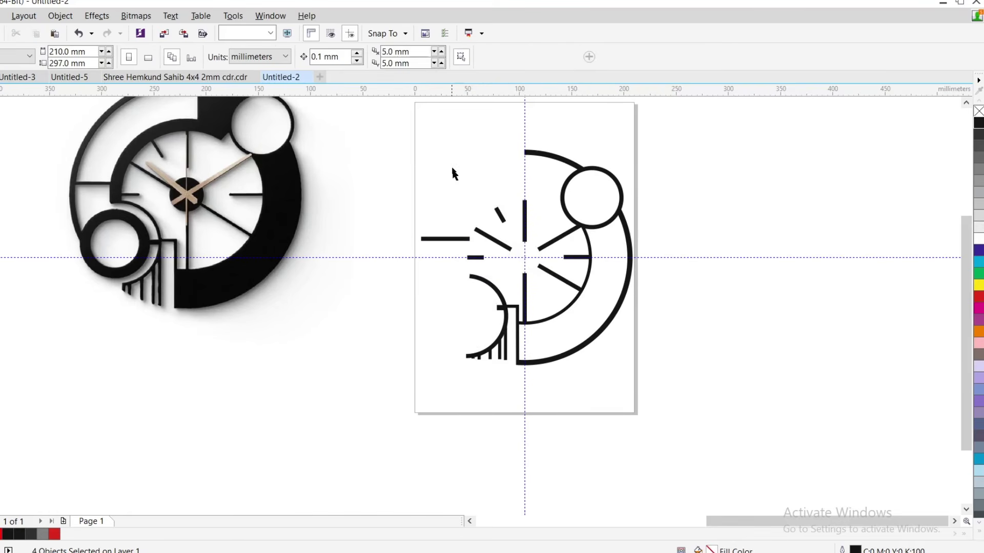
- Try combining all remaining thick-outlined parts into one curve, and undo back to the complete clock drawing
mouse_move(405, 113)
left_mouse_down()
mouse_move(484, 222)
mouse_move(675, 410)
left_mouse_up()
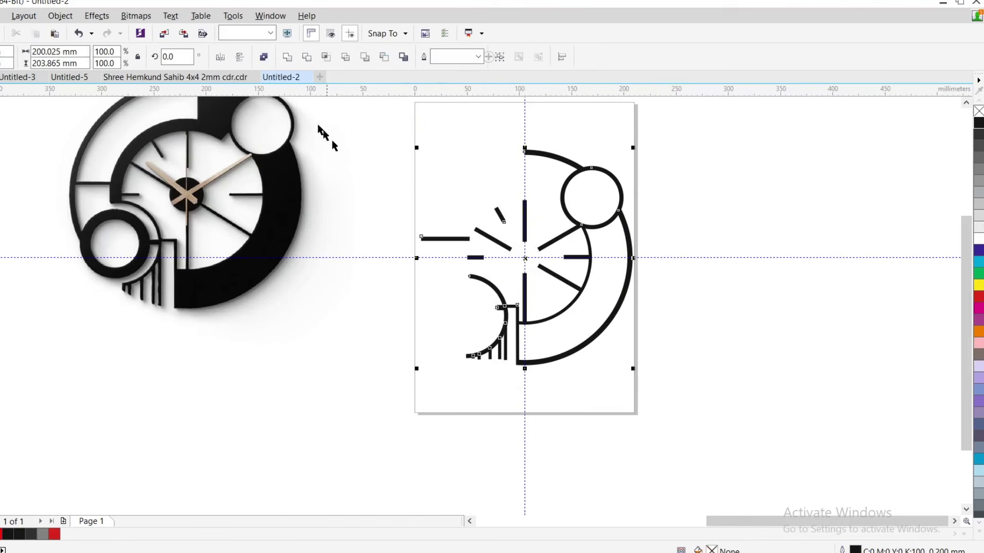
left_click(265, 57)
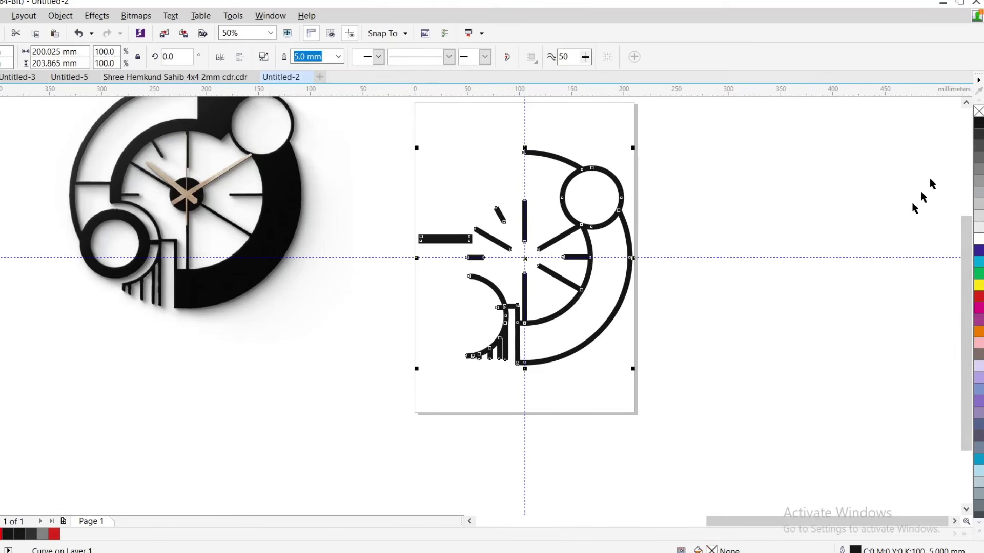
key("ctrl+z")
key("ctrl+z")
key("ctrl+z")
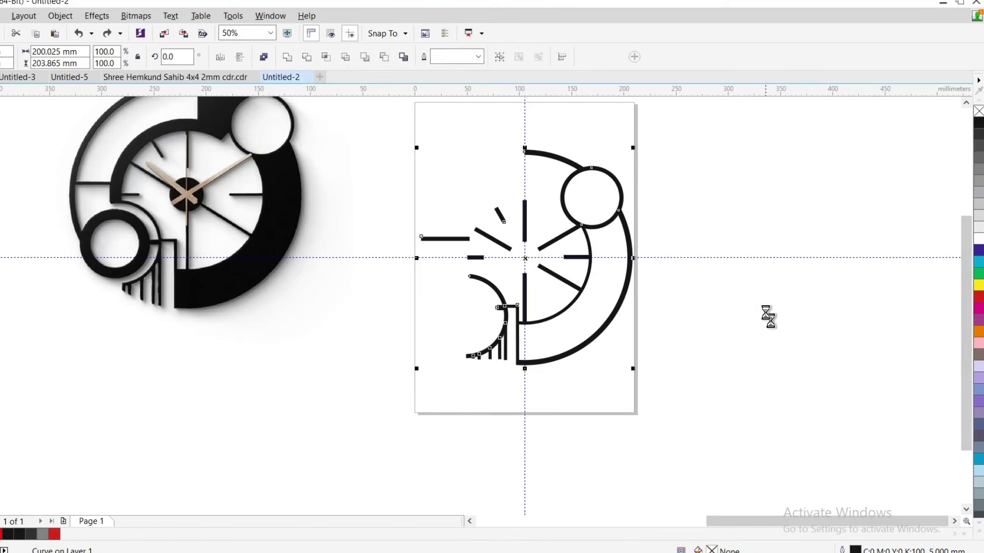
left_click(698, 316)
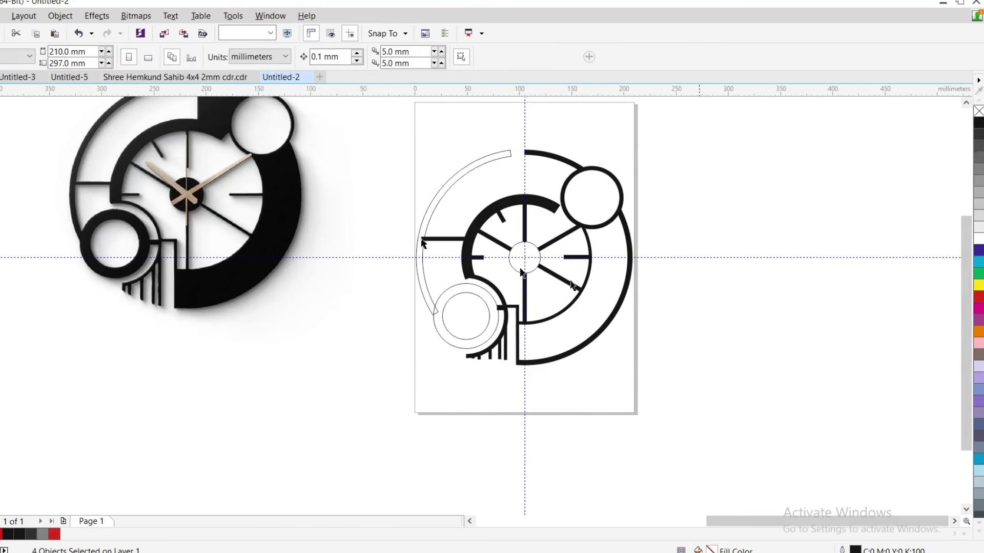
- Convert the dial spokes' 4.0 mm outline to an object, giving the new shape a hairline outline and no fill
scroll(472, 208, "up", 2)
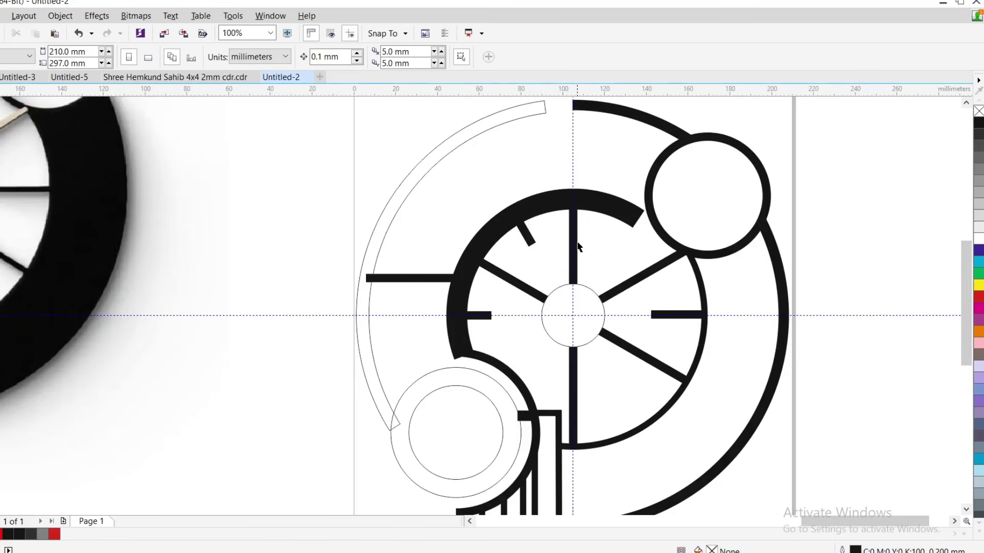
left_click(573, 252)
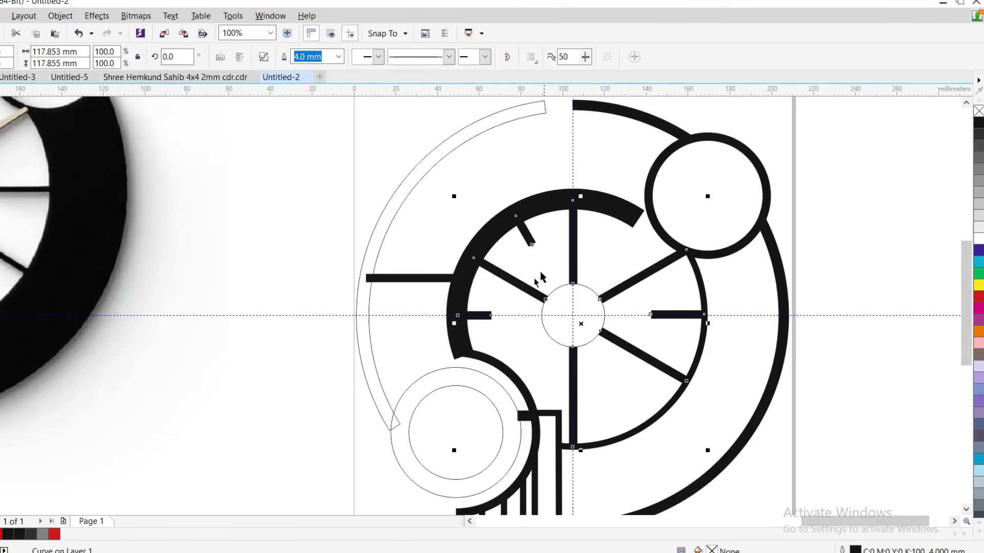
scroll(523, 285, "down", 2)
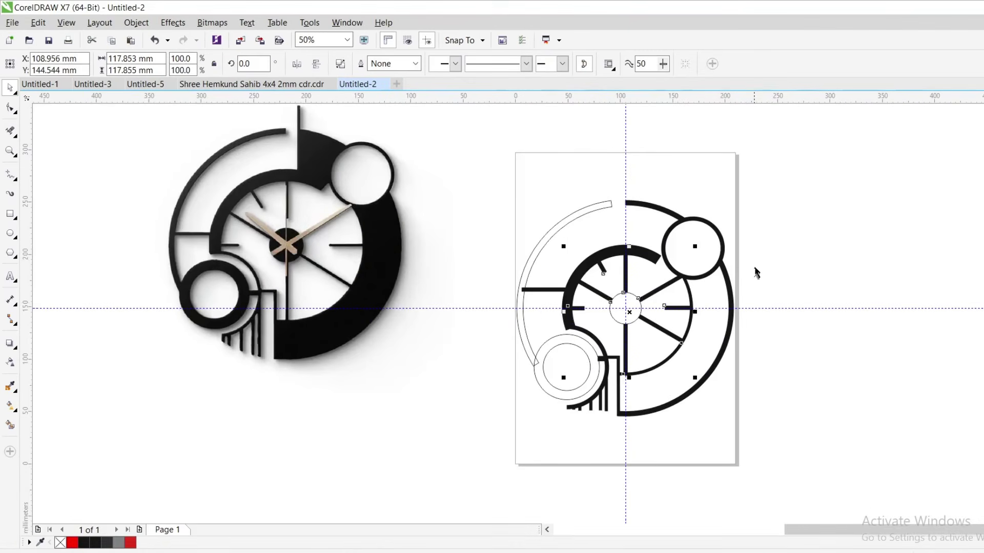
- Try converting the upper-right circle's outline to an object, and inspect its gap to the end of the thick inner arc
left_click(660, 313)
scroll(666, 310, "up", 2)
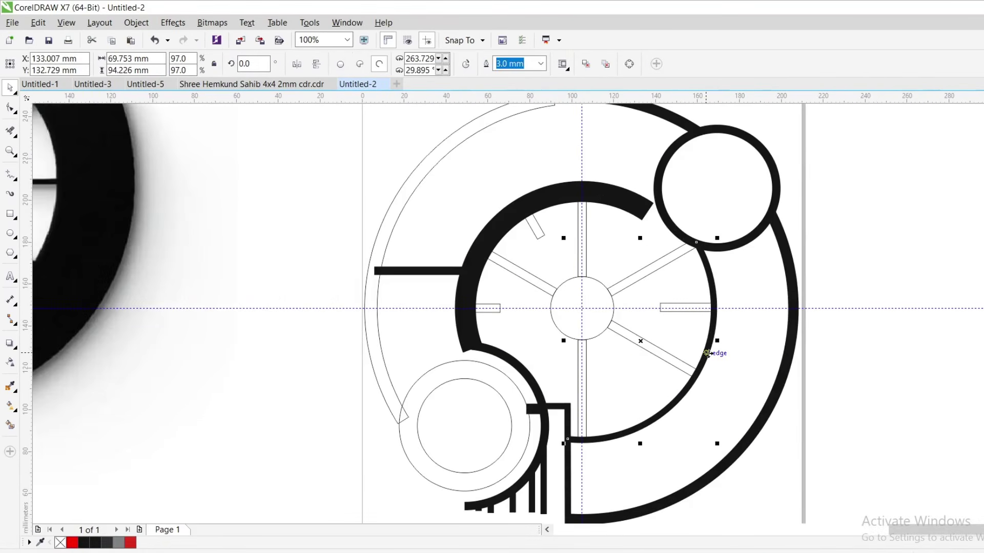
left_click(679, 230)
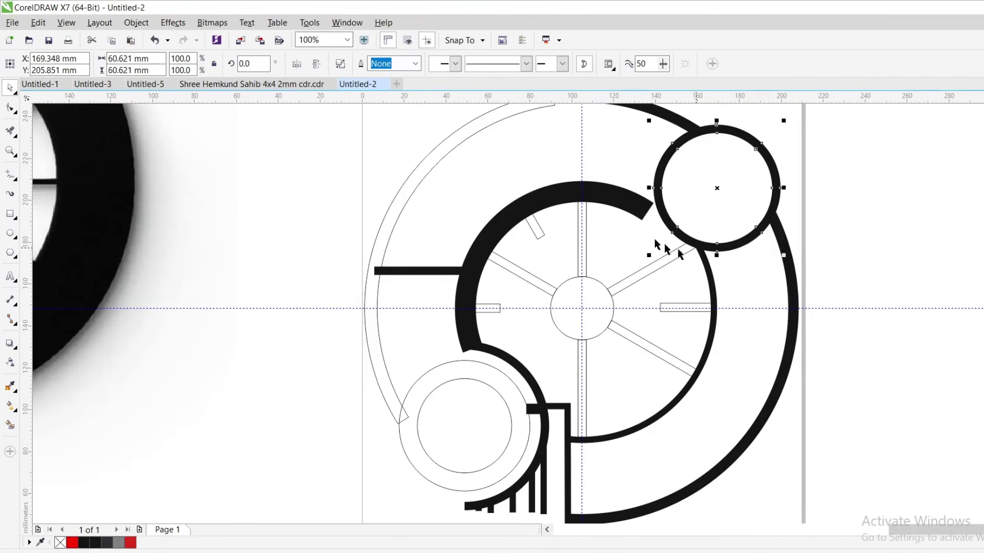
left_click(620, 203)
scroll(751, 291, "down", 2)
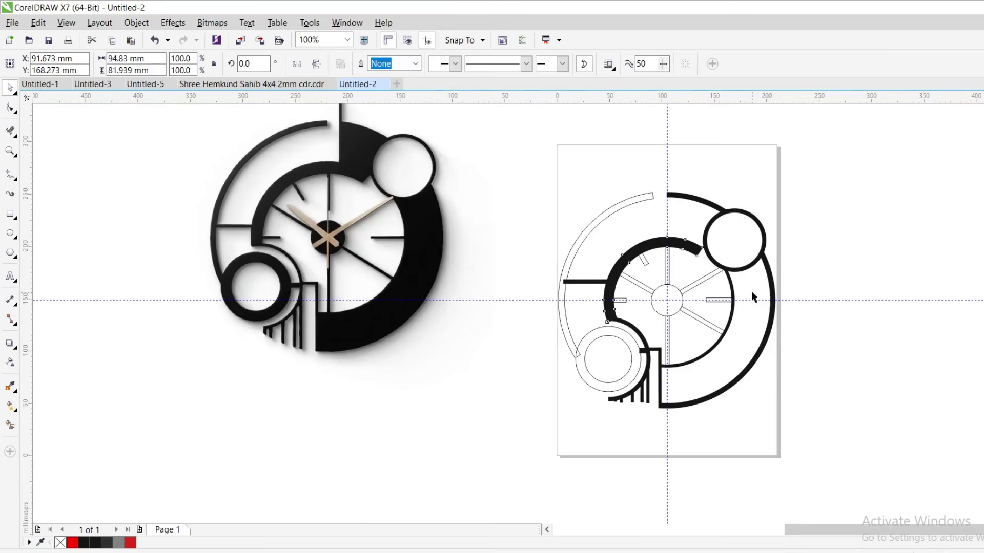
scroll(725, 245, "up", 2)
scroll(724, 279, "down", 2)
scroll(681, 279, "up", 2)
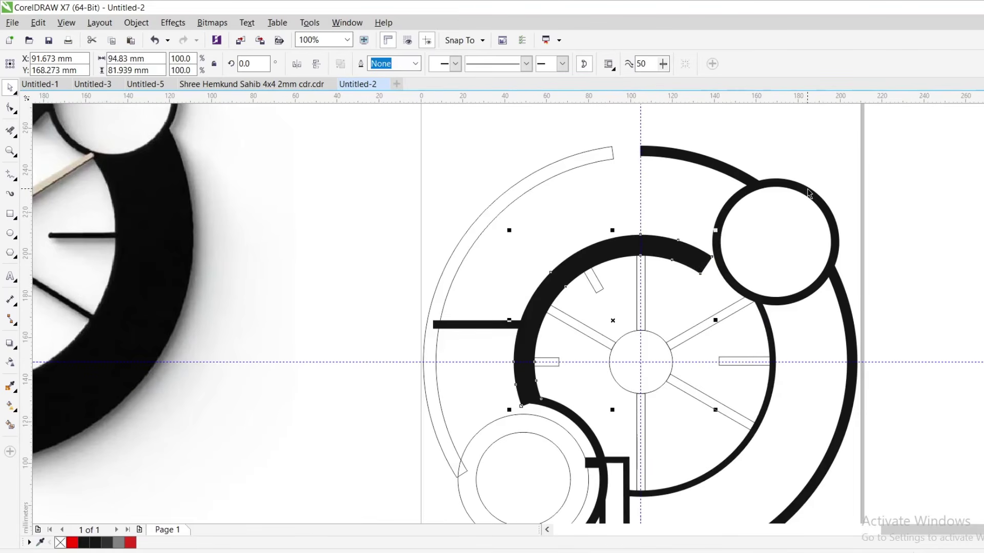
scroll(735, 266, "up", 2)
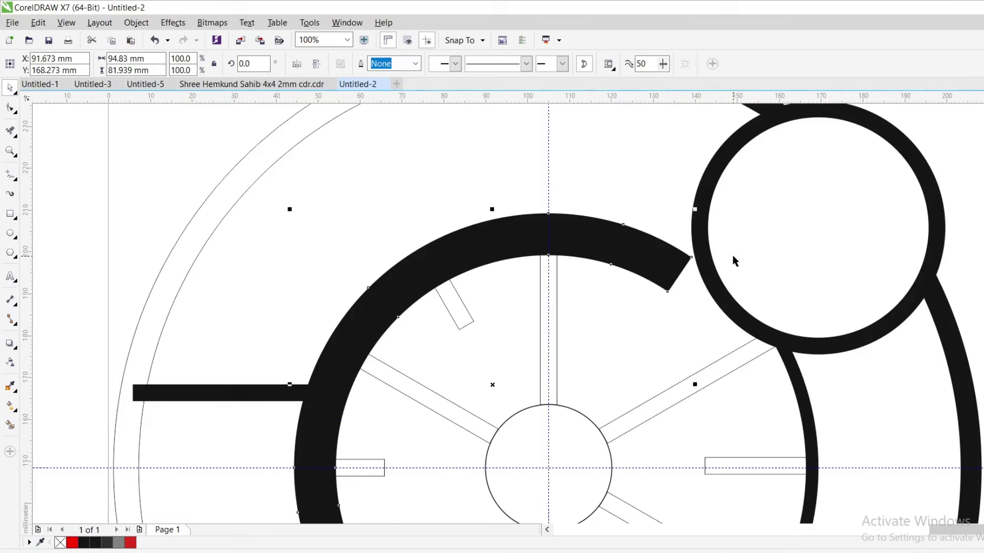
key("F10")
left_click(705, 279)
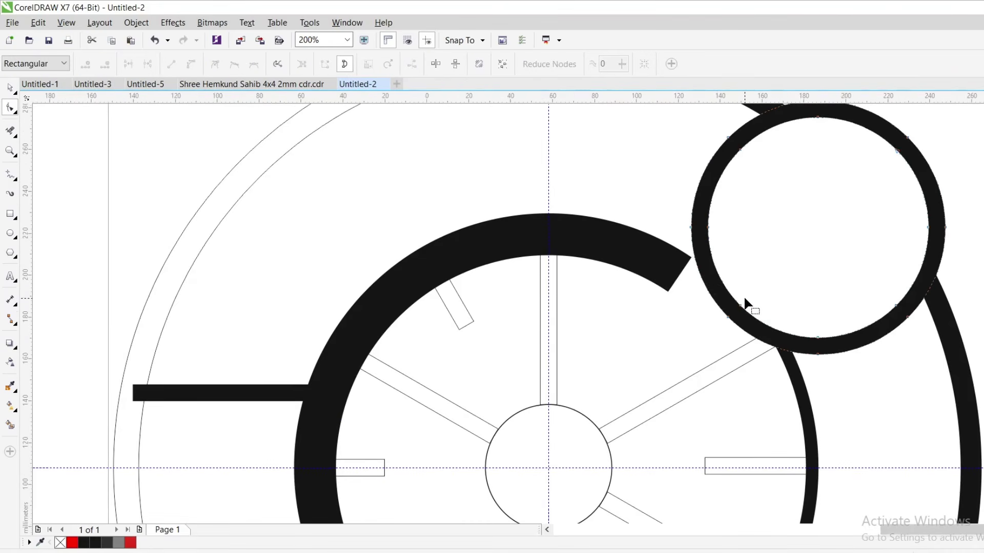
- Try shifting the converted upper-right circle 3 mm left toward the thick inner arc, and undo back to before its conversion
scroll(745, 305, "down", 2)
key("space")
left_click_drag(767, 282, 773, 286)
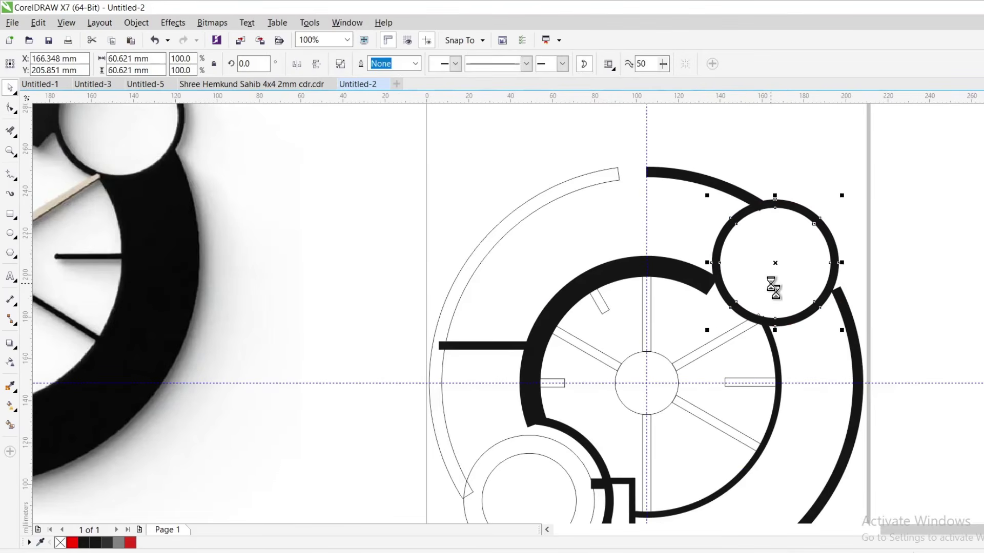
left_click(839, 306)
key("ctrl+z")
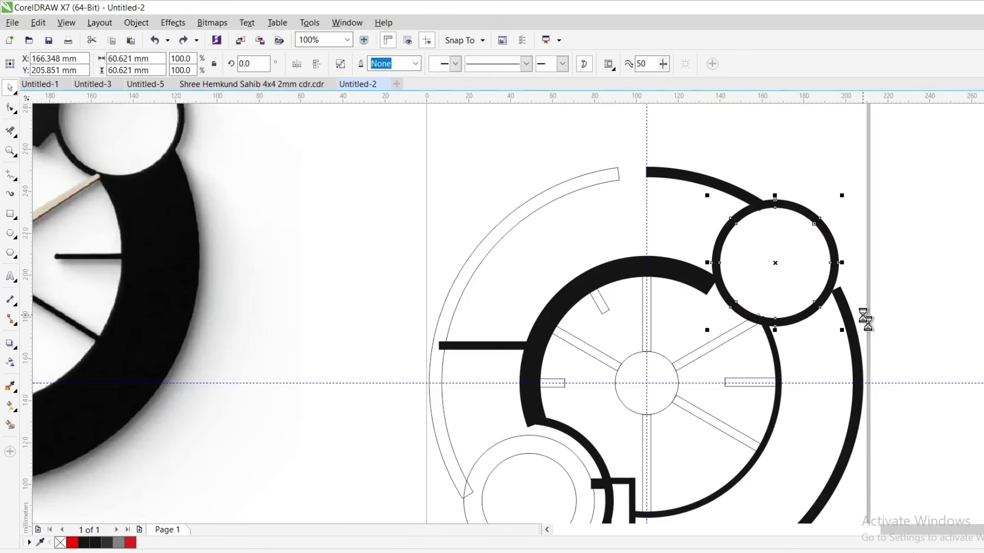
left_click_drag(774, 321, 780, 322)
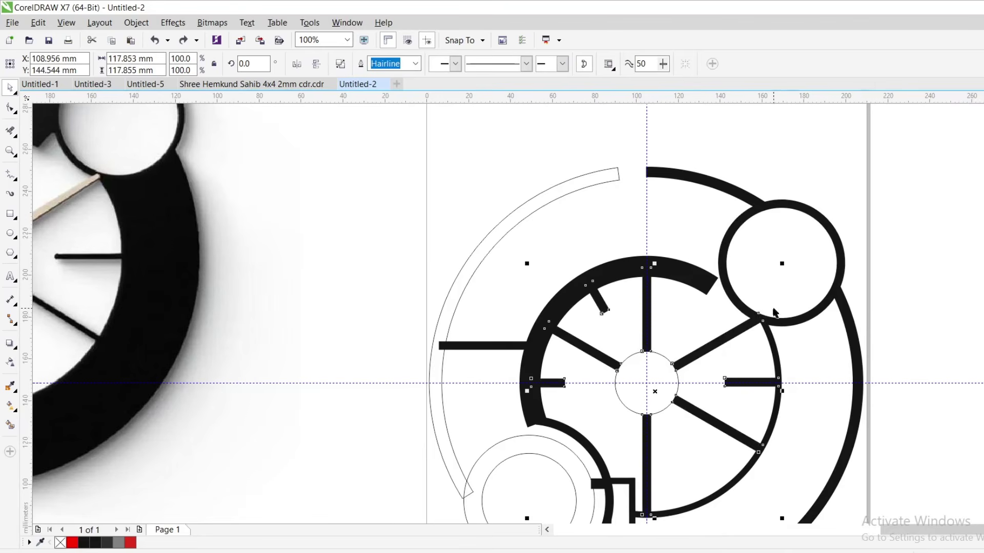
- Move the upper-right circle against the thick inner arc's end and extend the right outer arc's upper end to the circle
double_click(836, 293)
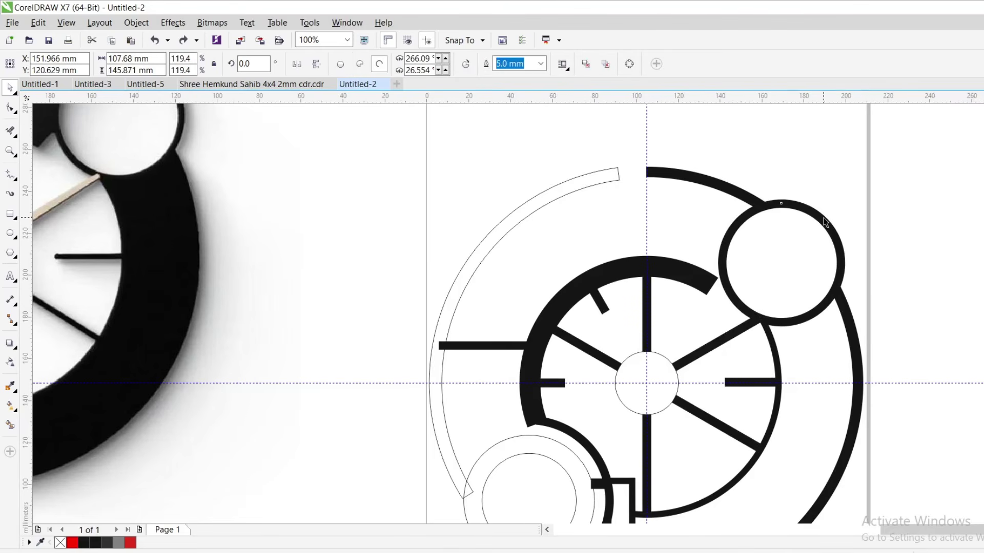
left_click_drag(825, 221, 819, 225)
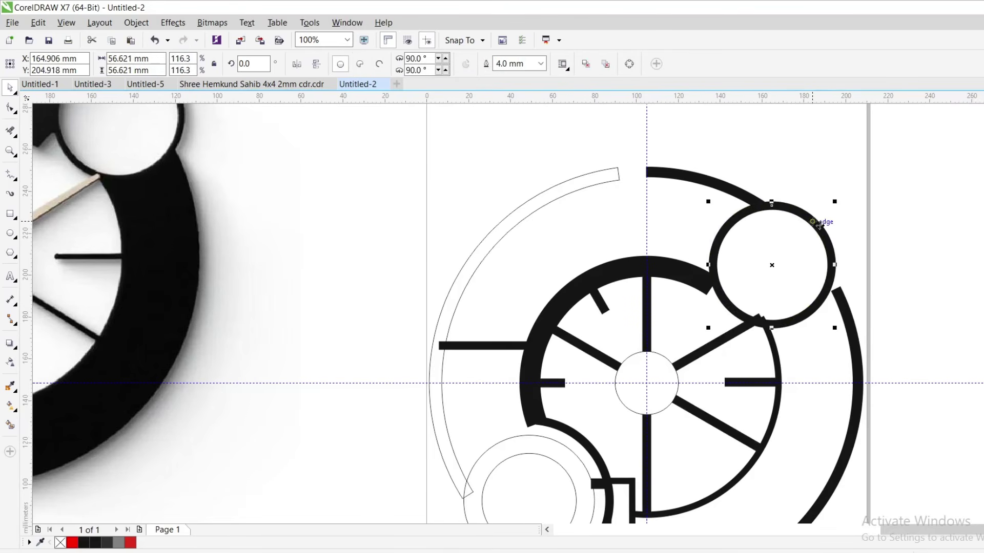
left_click(847, 303)
left_click(15, 107)
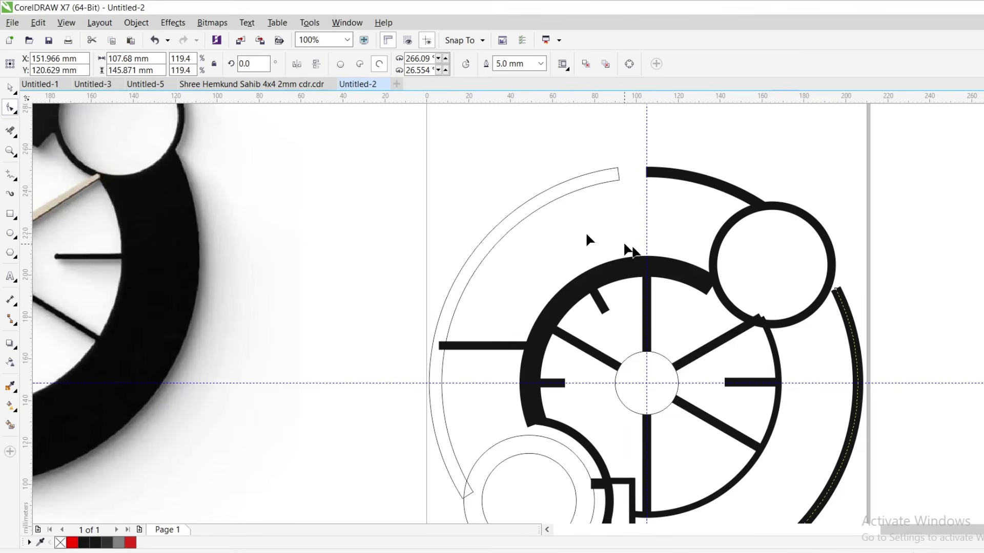
left_click_drag(836, 290, 829, 277)
scroll(832, 281, "up", 1)
- Shorten the thin inner dial arc's upper end to about 26.8° at the upper-right circle and keep it an open arc
left_click(700, 384)
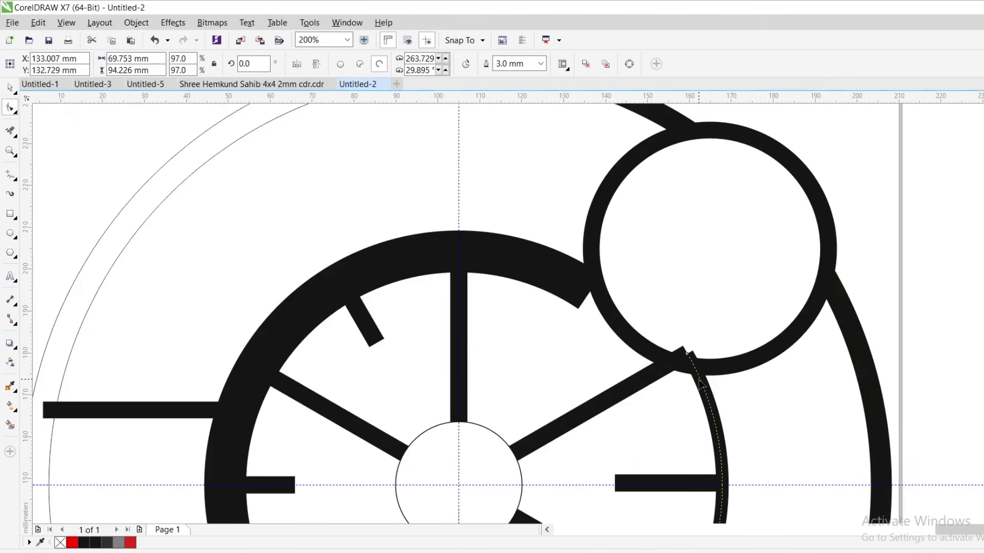
left_click_drag(686, 355, 693, 366)
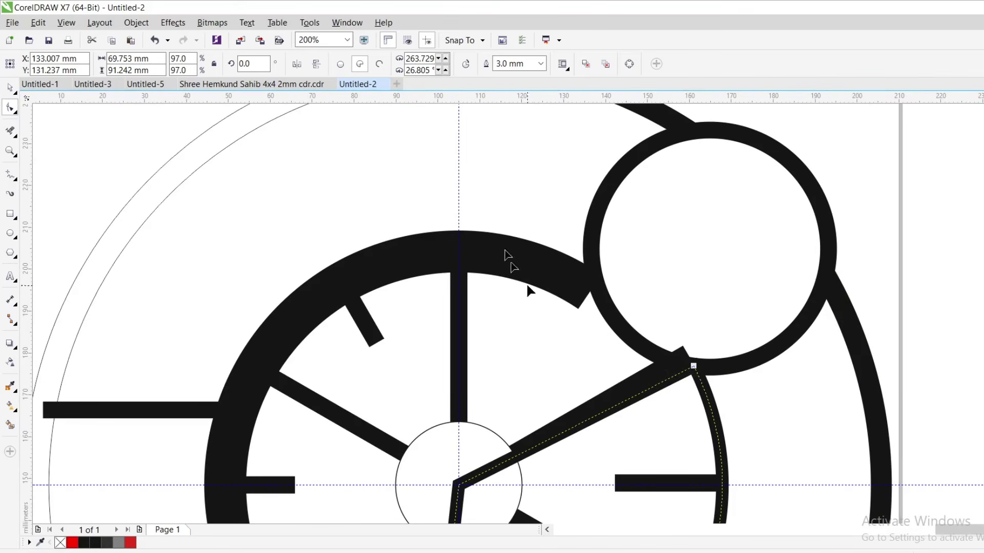
left_click(379, 63)
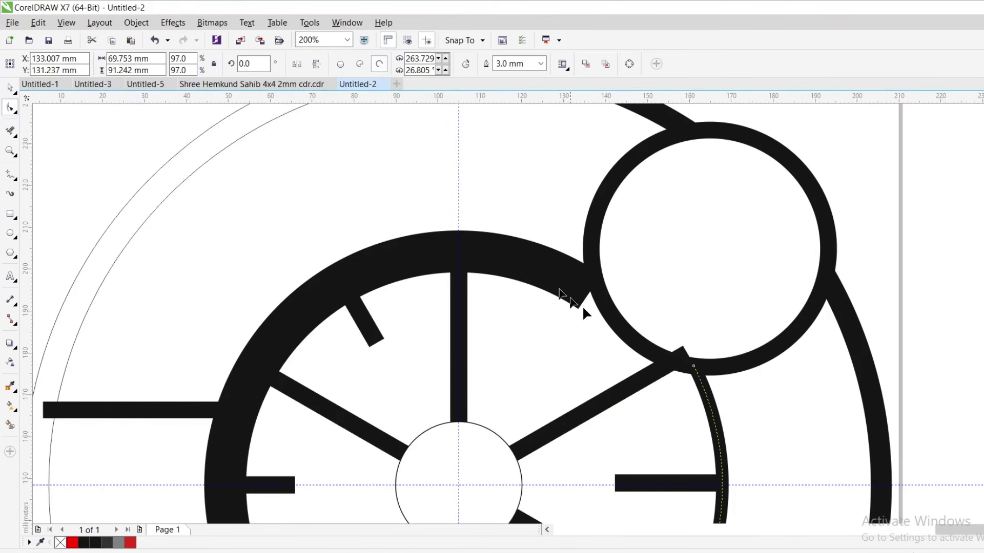
- Pull the outer end nodes of the upper-right spoke back so it stops within the upper-right circle's outline
left_click(644, 378)
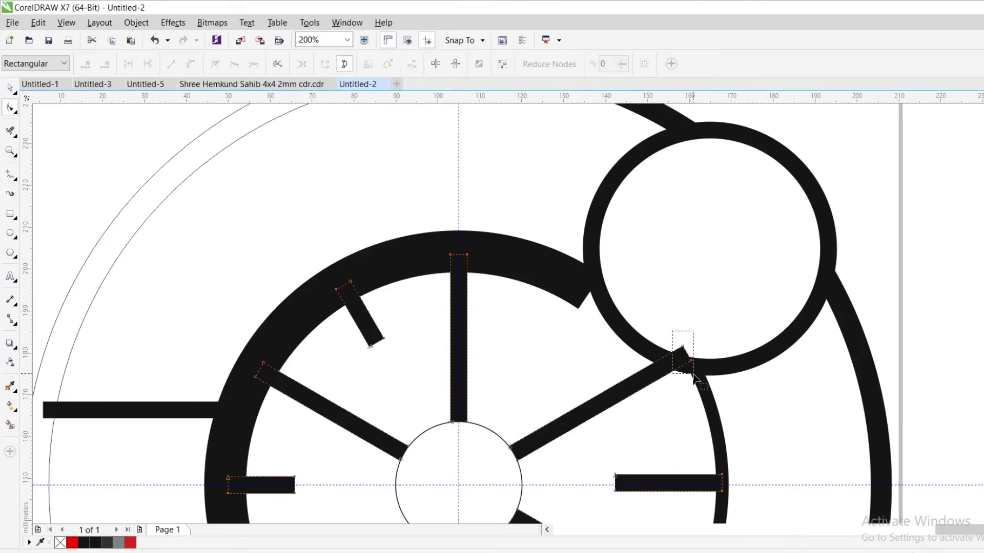
mouse_move(693, 377)
left_mouse_down()
mouse_move(677, 364)
mouse_move(675, 373)
left_mouse_up()
scroll(676, 369, "down", 1)
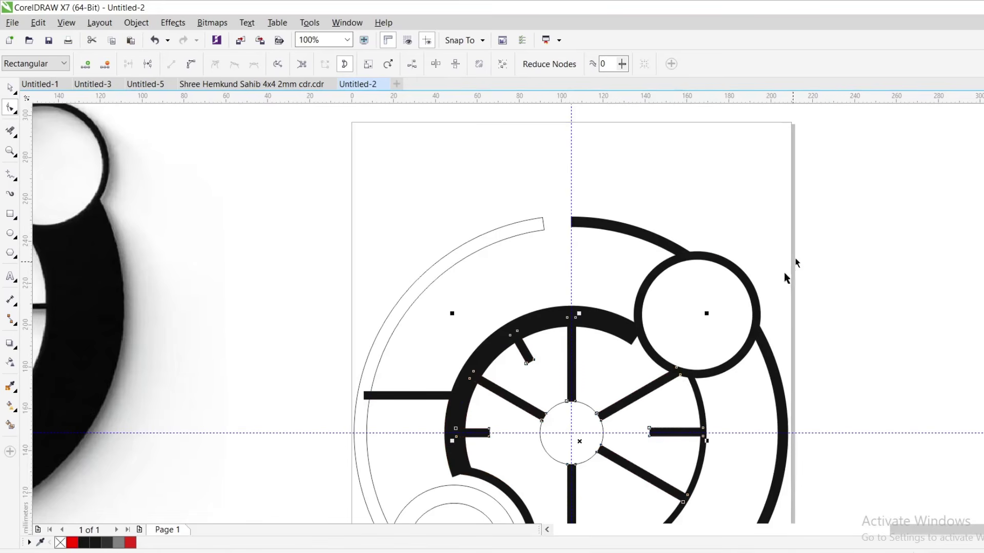
key("space")
left_click(769, 242)
scroll(652, 304, "down", 2)
scroll(480, 285, "up", 1)
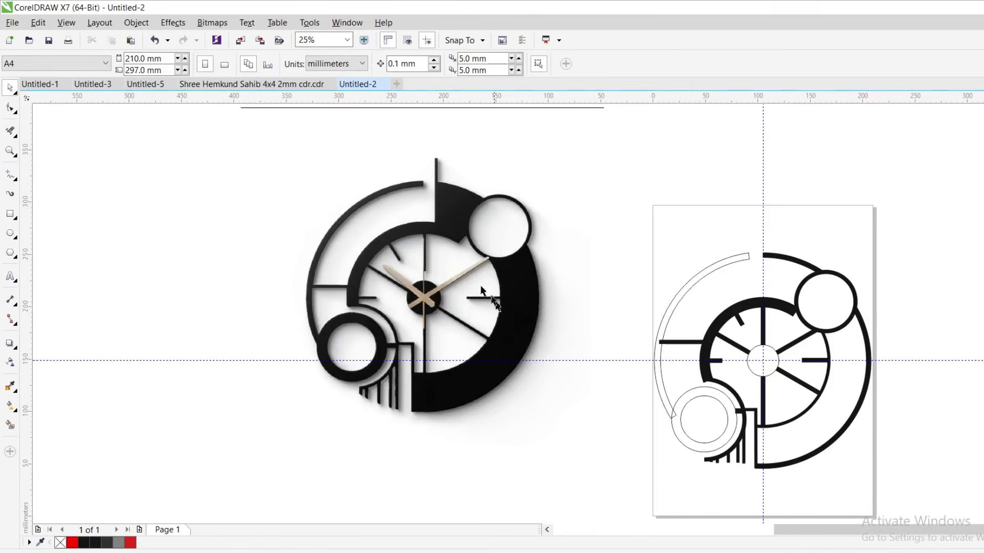
scroll(459, 247, "up", 1)
scroll(459, 247, "down", 1)
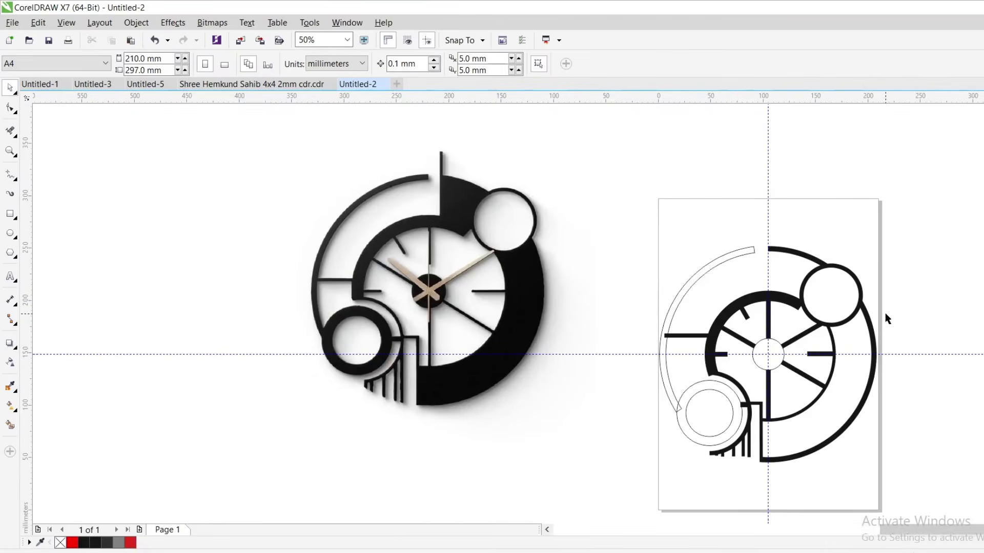
- Clear the fill of the combined spokes, and convert the thick inner arc and upper-right circle to unfilled hairline outlines
scroll(876, 320, "up", 1)
left_click(844, 316)
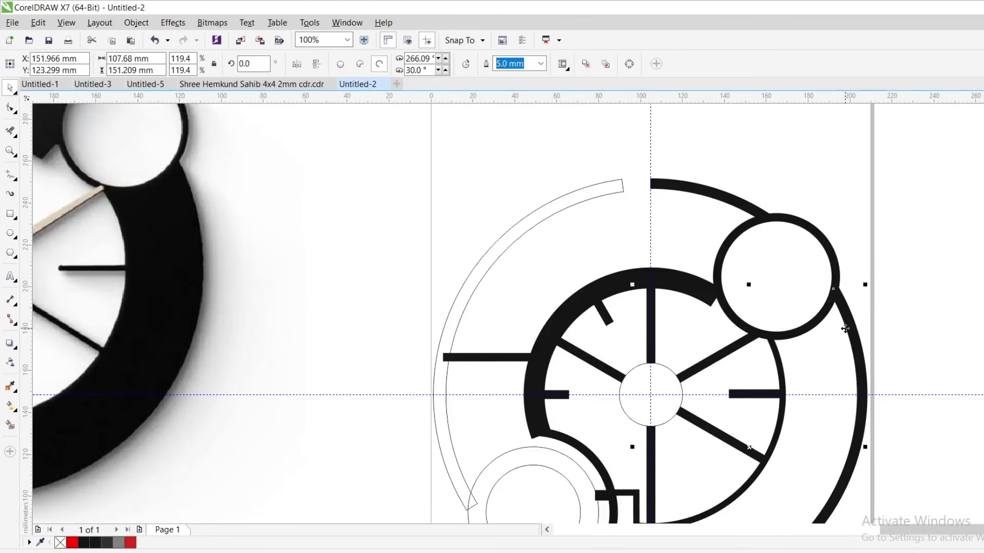
left_click(793, 352)
left_click(777, 358)
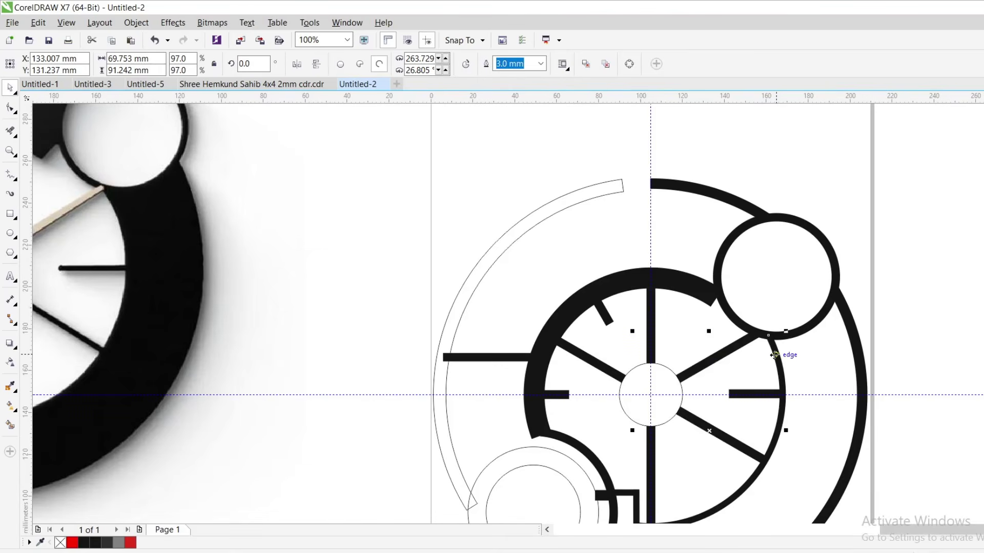
left_click(770, 390)
left_click(754, 392)
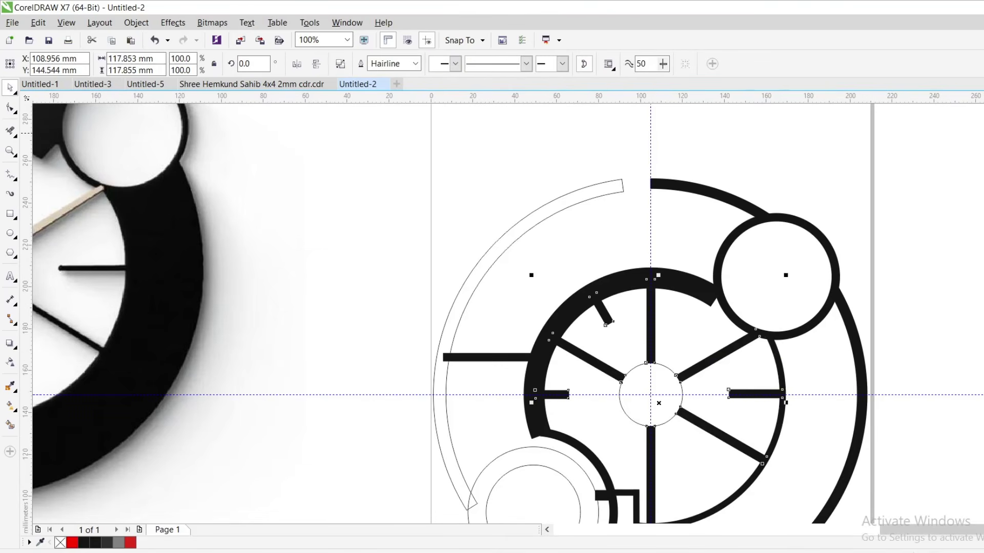
key("Delete")
key("Delete")
- Convert the upper-right arc, the right outer arc and the thin inner dial arc to unfilled outlined objects
left_click(744, 200)
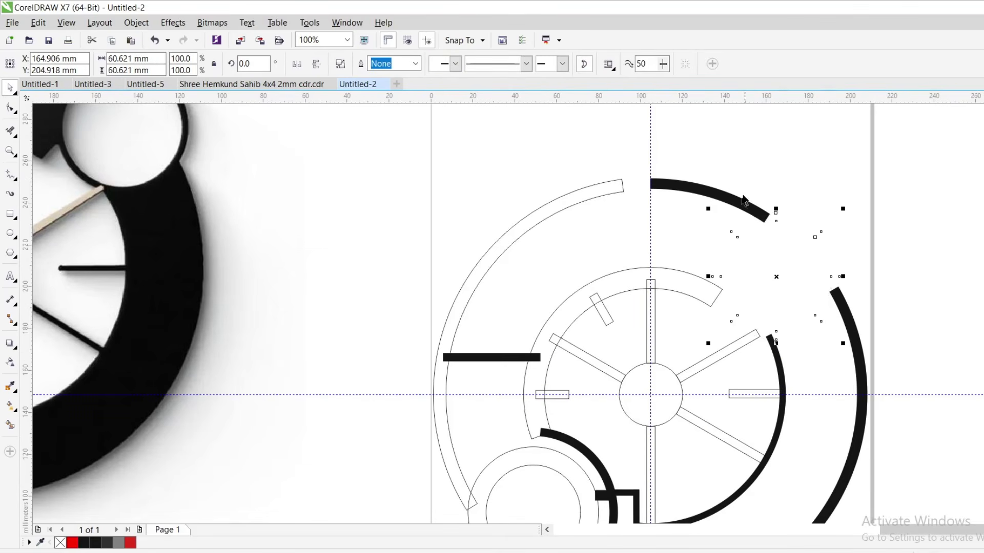
scroll(694, 205, "down", 3)
scroll(955, 169, "up", 3)
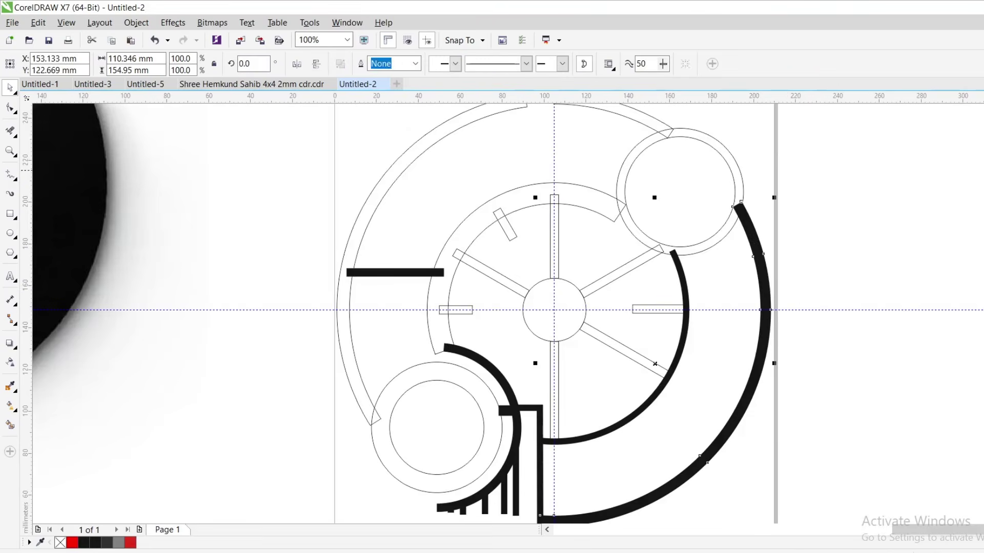
key("Delete")
left_click(682, 318)
key("Delete")
scroll(643, 346, "down", 3)
scroll(641, 347, "up", 3)
- Convert the stepped connector's vertical line and the short bars below the lower-left circle from thick outlines to objects
left_click(625, 369)
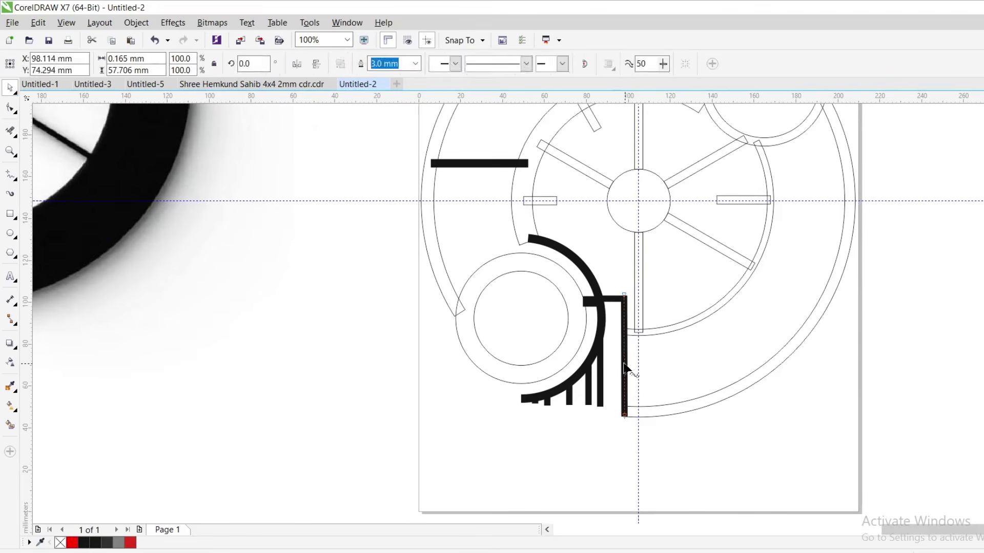
key("F10")
key("space")
left_click(600, 362)
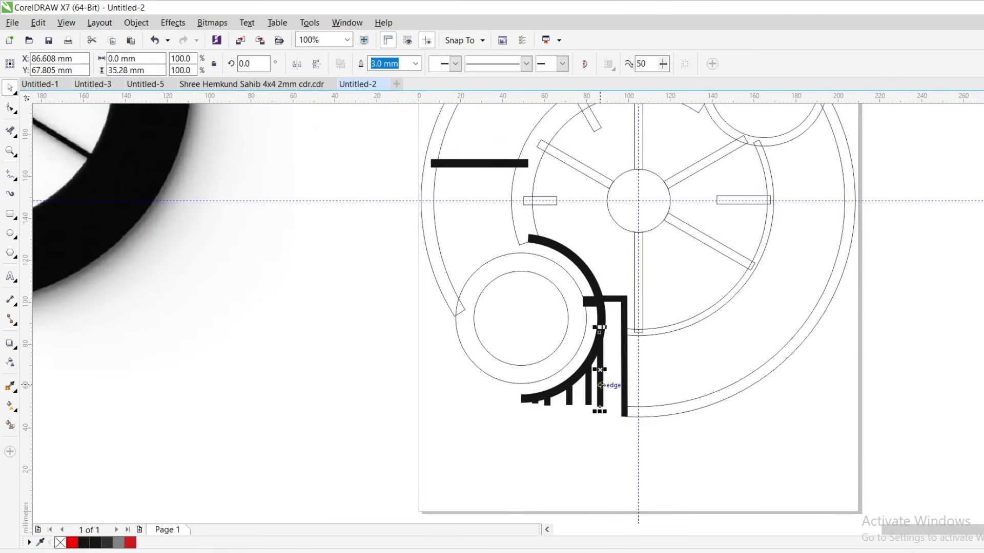
left_click(570, 395)
left_click(533, 398)
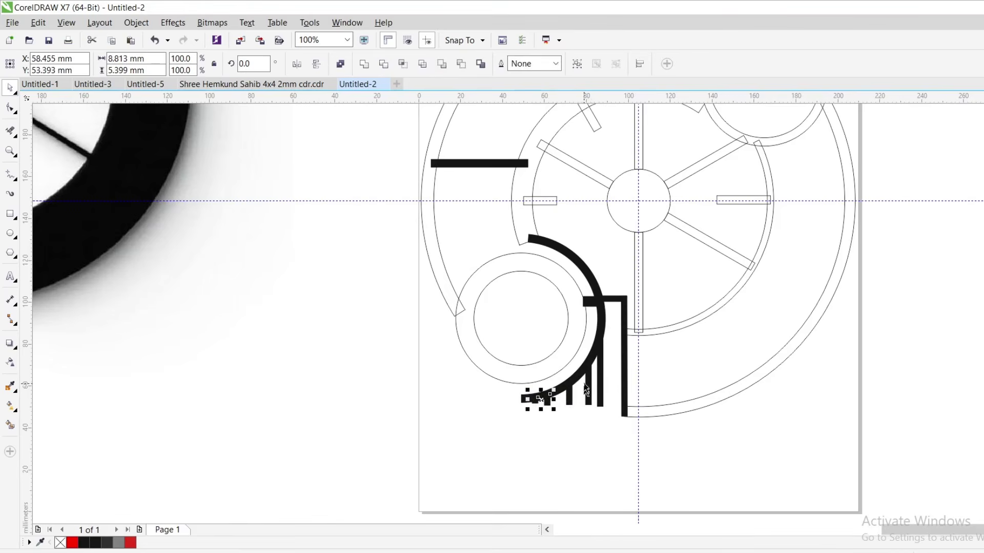
- Convert the lower-left arc and left horizontal bar to objects, and give all remaining black parts no fill and a hairline outline
left_click(584, 271)
scroll(574, 397, "down", 2)
left_click(536, 280)
left_click_drag(491, 163, 776, 473)
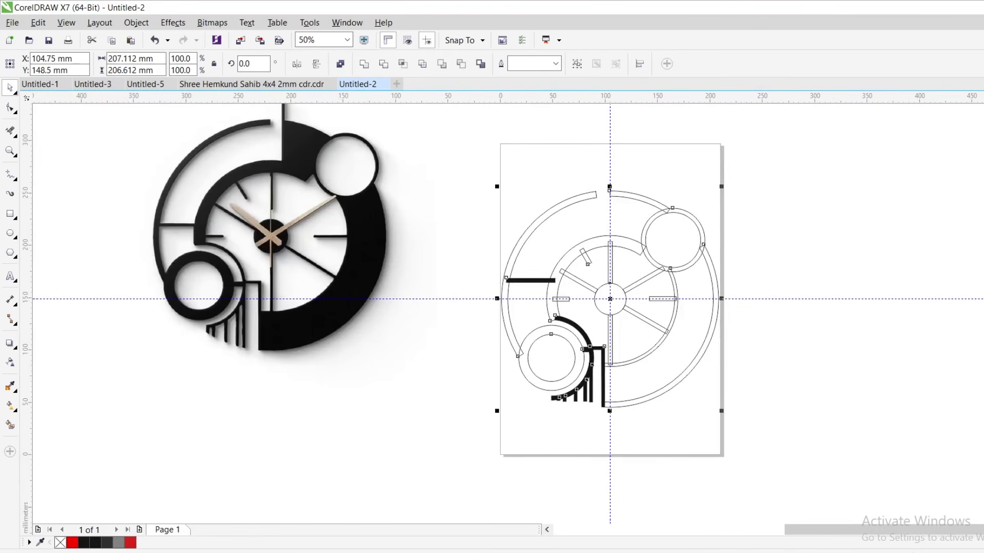
key("Escape")
scroll(573, 336, "up", 2)
left_click(592, 371)
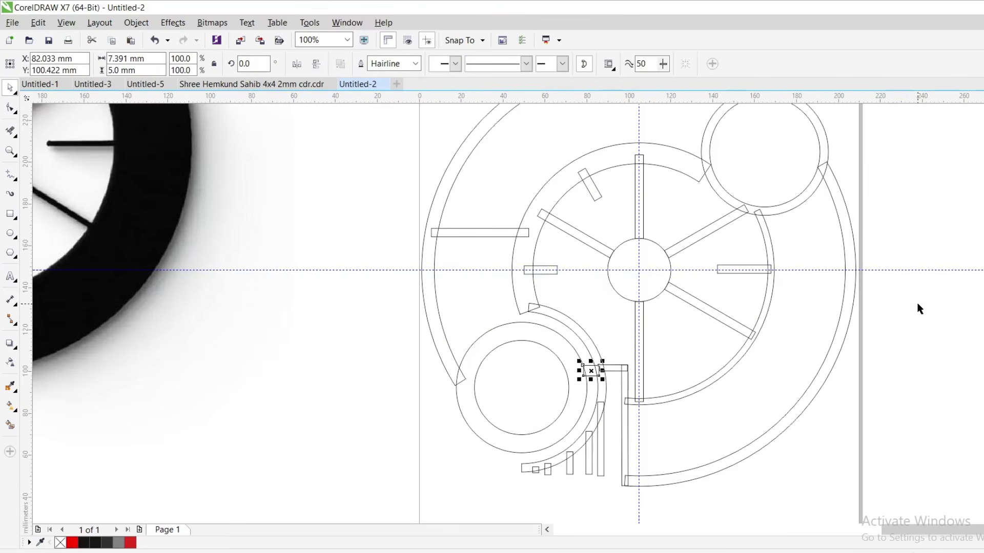
key("Escape")
- Weld all the clock parts into one continuous outline
scroll(792, 327, "down", 2)
left_click_drag(602, 150, 886, 459)
left_click(365, 65)
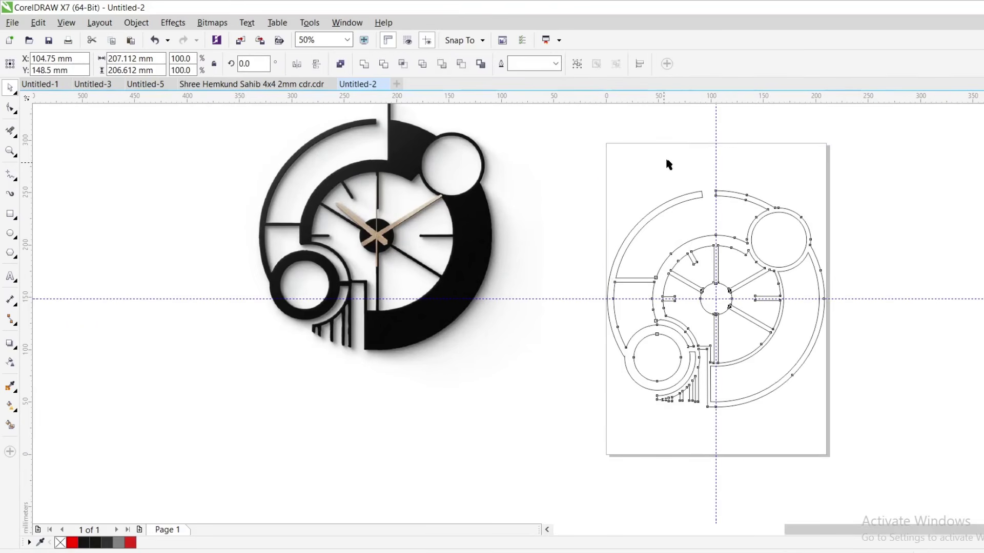
key("Escape")
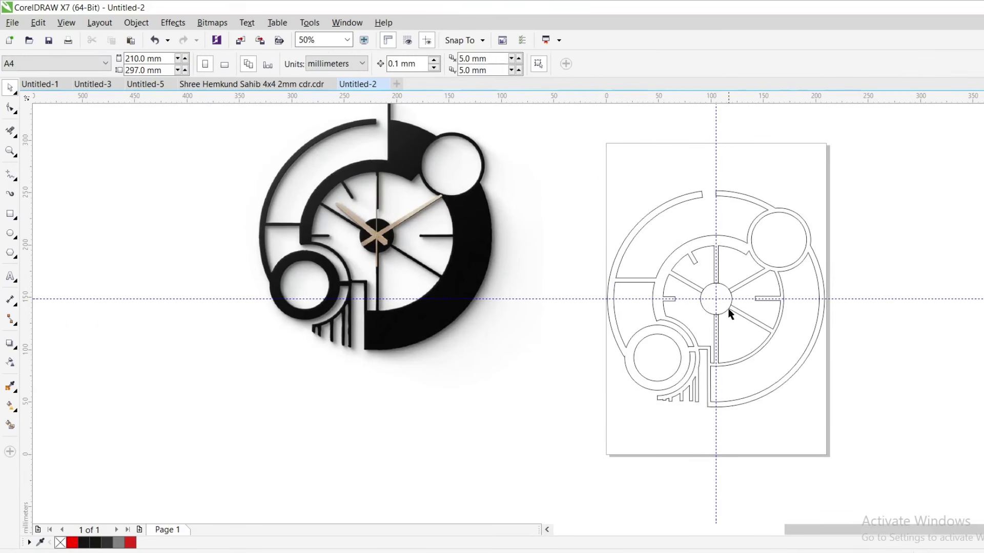
- Try a black fill on the welded clock, and clear the fill again
left_click(722, 316)
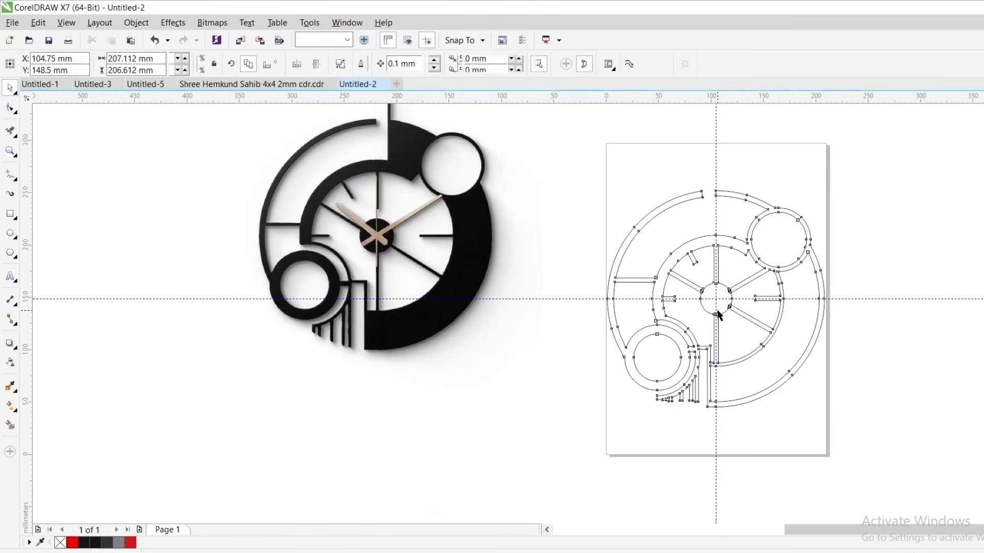
left_click(965, 297)
key("Escape")
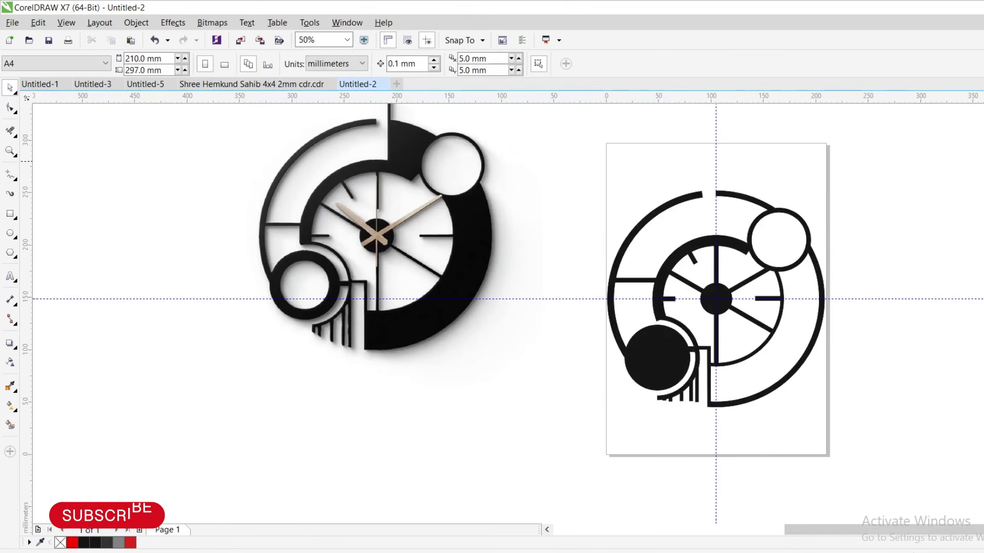
left_click(965, 298)
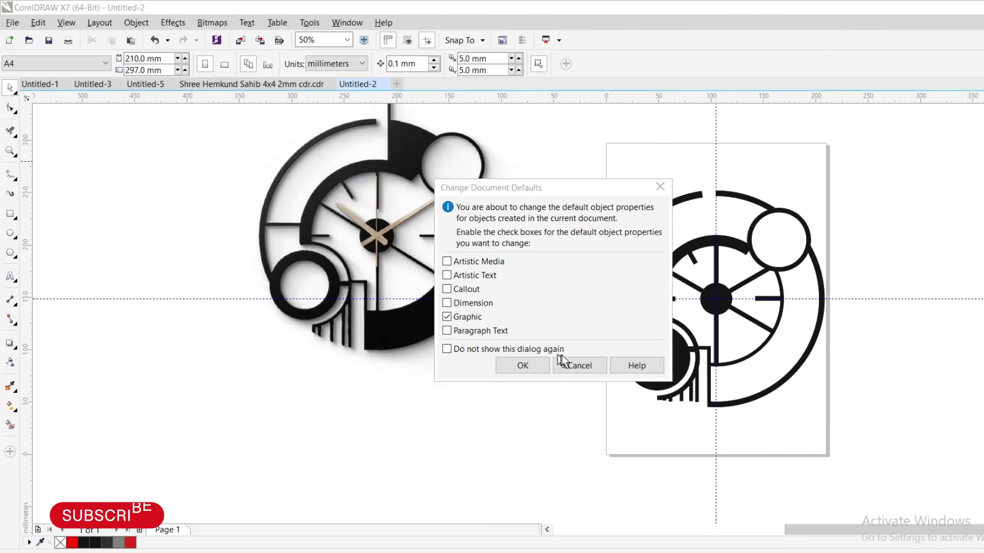
left_click(595, 364)
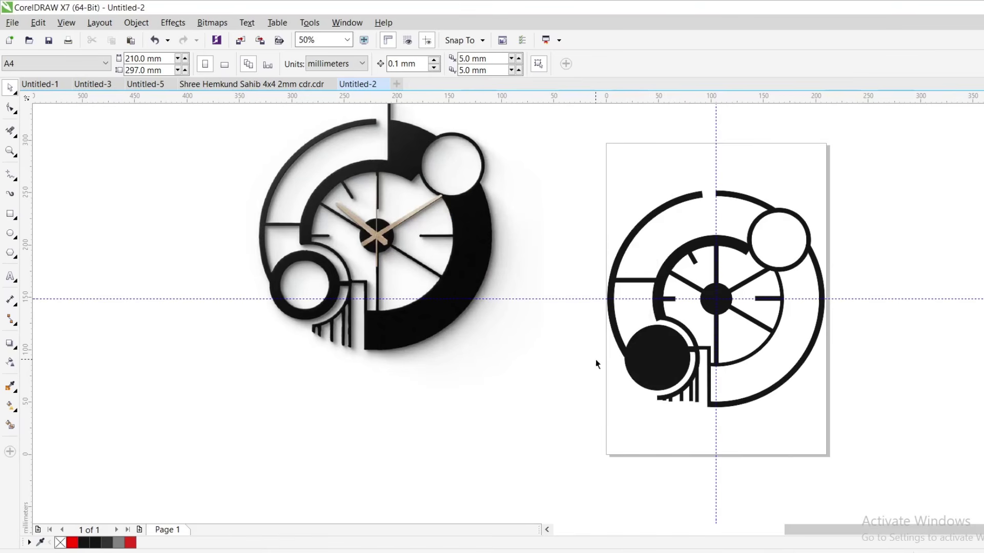
left_click(715, 251)
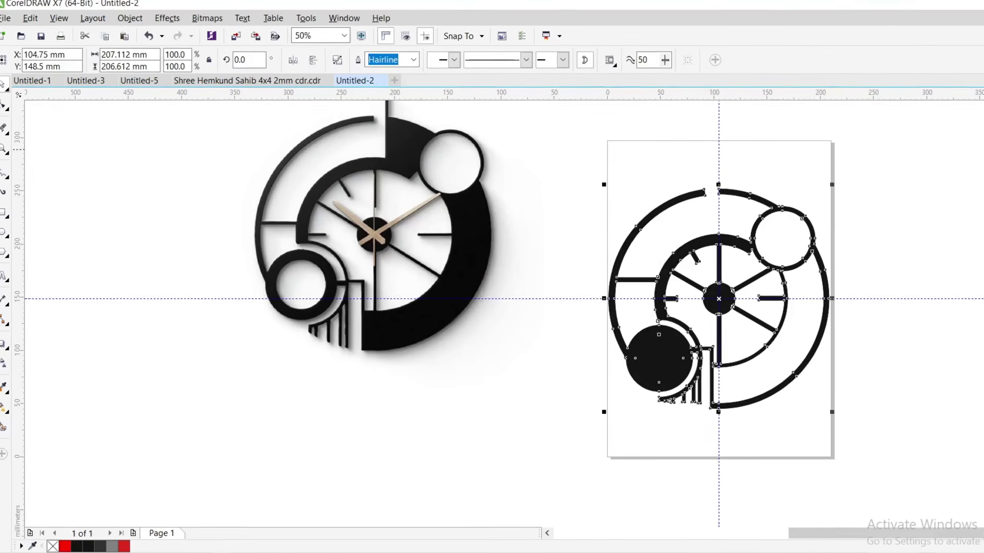
left_click(60, 542)
left_click(777, 235)
- Draw a vertical line about 71 mm long from the thick inner arc's top past the outer arc, with a 4.0 mm outline
scroll(777, 235, "up", 1)
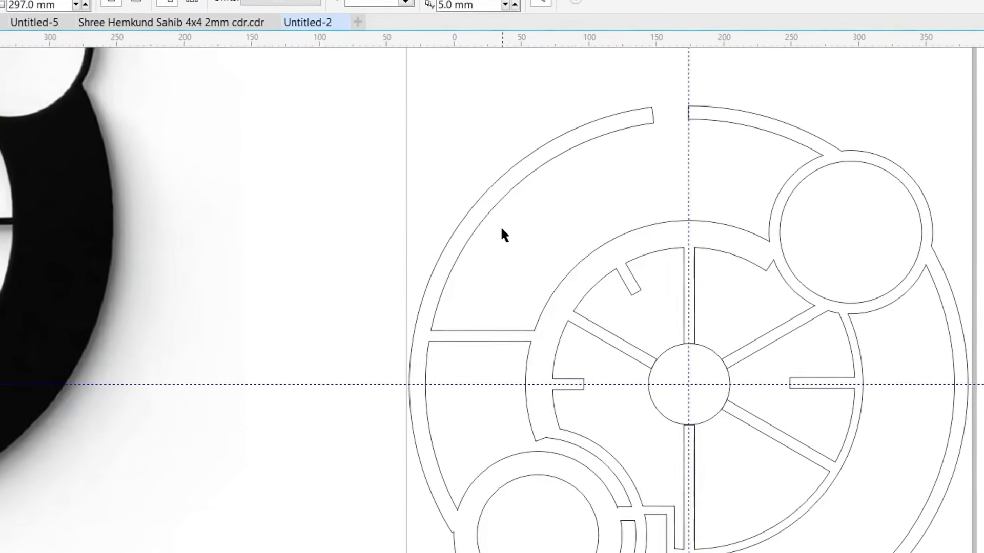
scroll(564, 154, "down", 1)
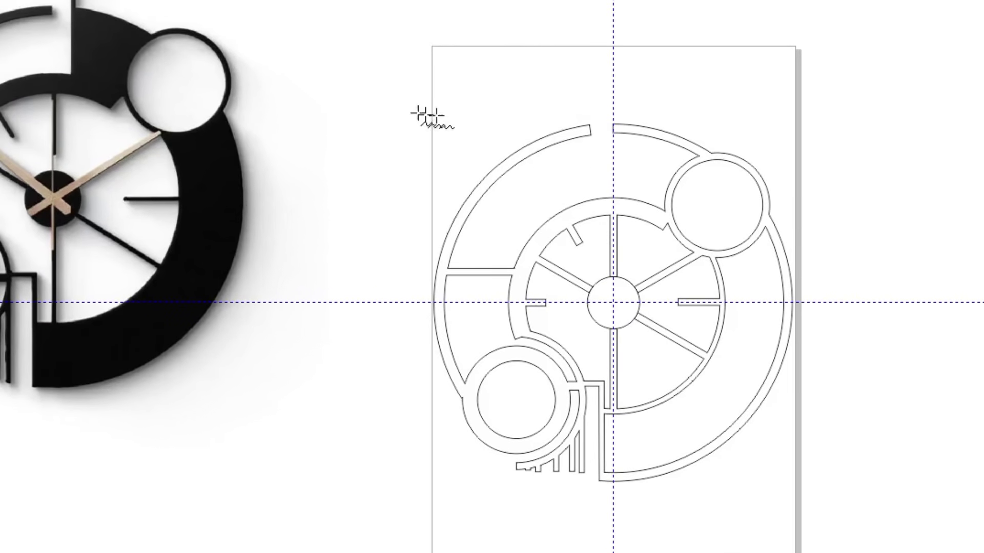
left_click_drag(614, 198, 613, 75)
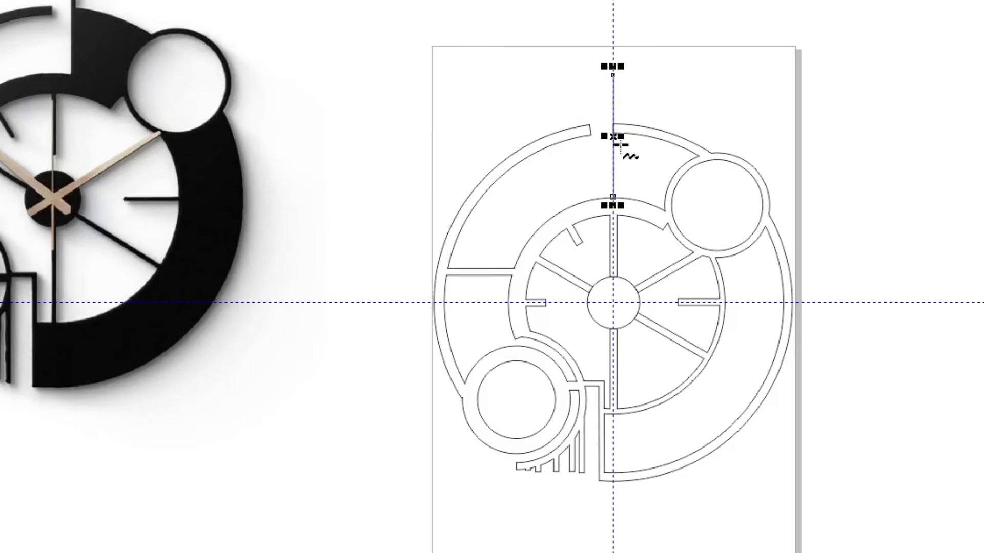
mouse_move(616, 177)
left_mouse_down()
mouse_move(625, 158)
mouse_move(618, 180)
left_mouse_up()
left_click(328, 1)
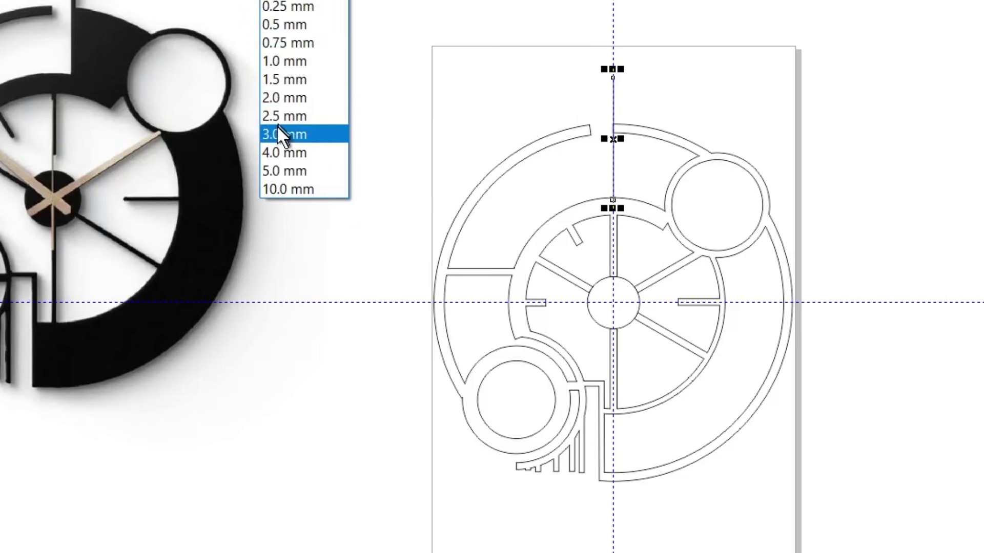
left_click(283, 152)
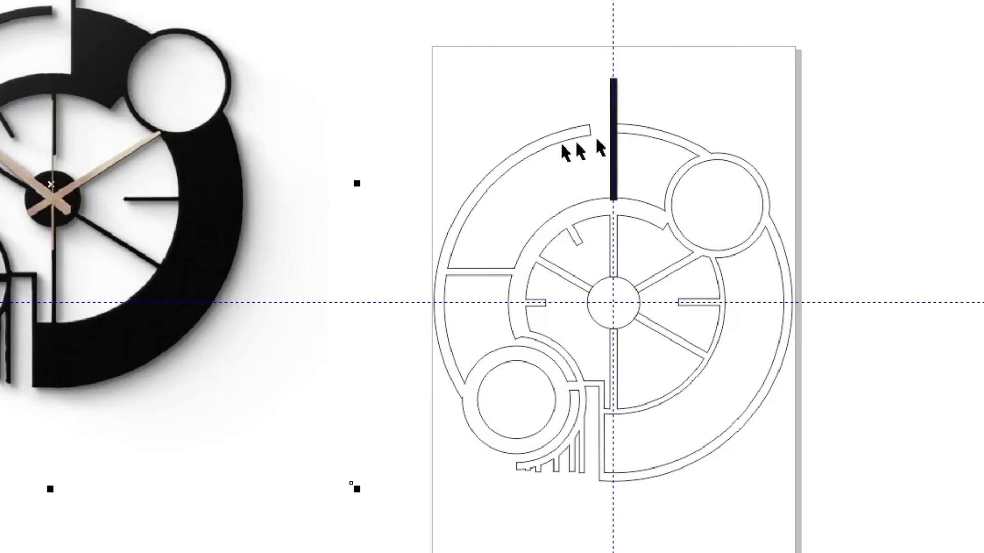
- Convert the vertical line's outline to an object and weld it to the clock outline without a fill
scroll(633, 132, "up", 2)
scroll(632, 194, "down", 2)
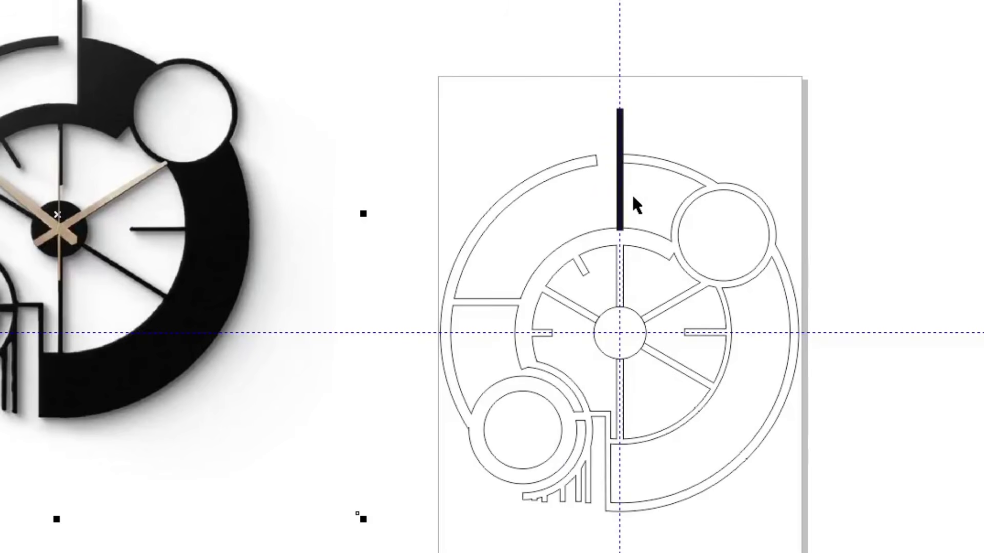
left_click_drag(589, 73, 663, 248)
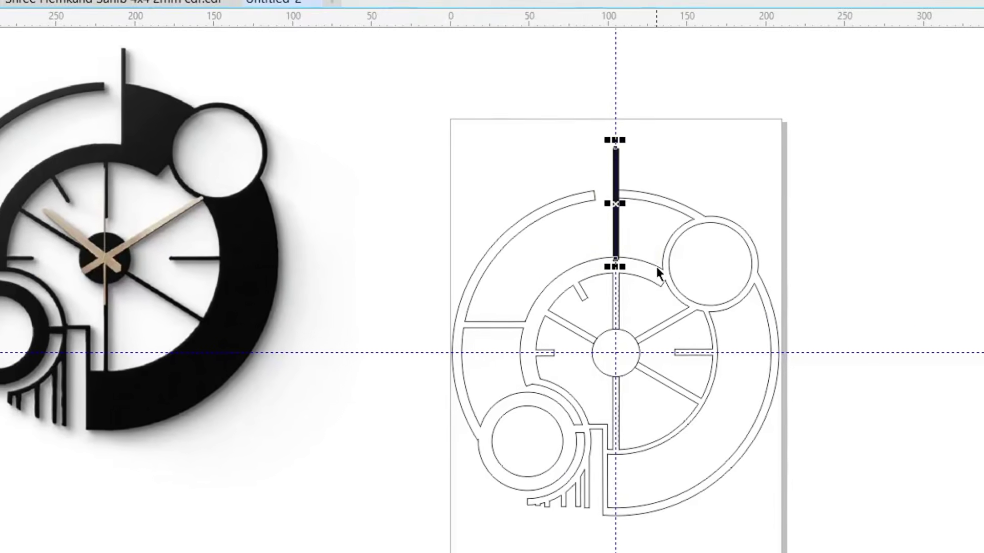
scroll(637, 235, "up", 2)
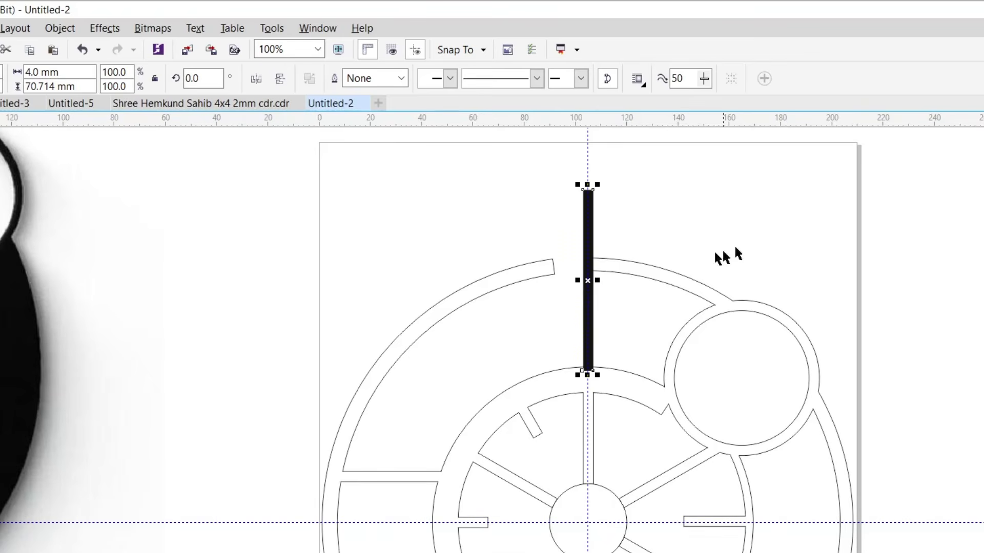
left_click(633, 270, "shift")
left_click(443, 170)
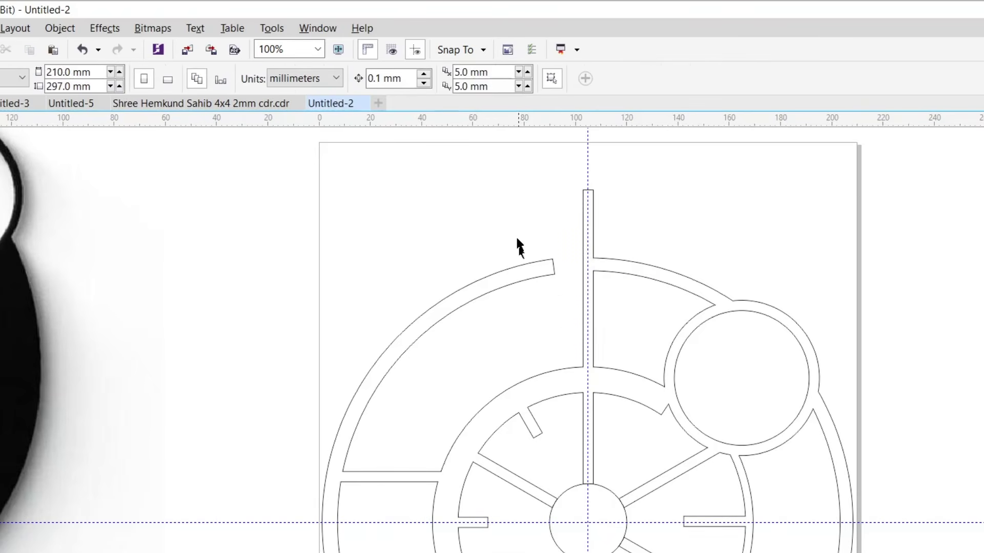
scroll(518, 246, "down", 2)
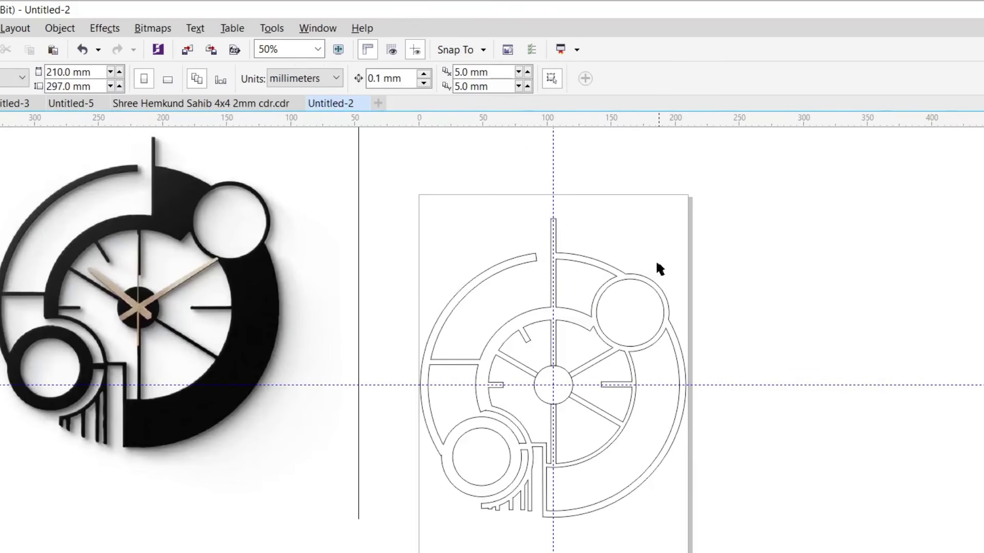
- Break the welded clock apart and delete the inner contours enclosed by the upper-right segment and the right outer band
left_click(644, 324)
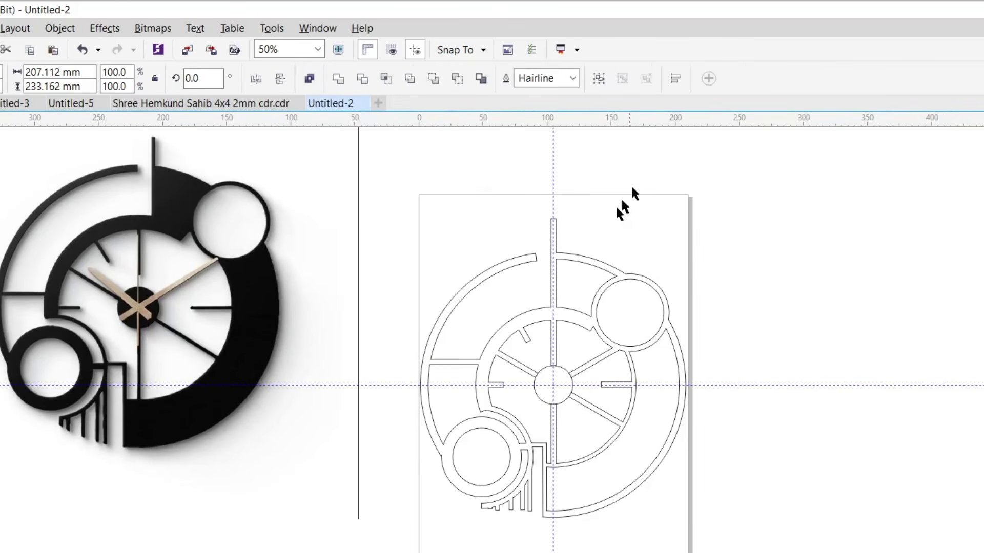
left_click(569, 258)
left_click(570, 261)
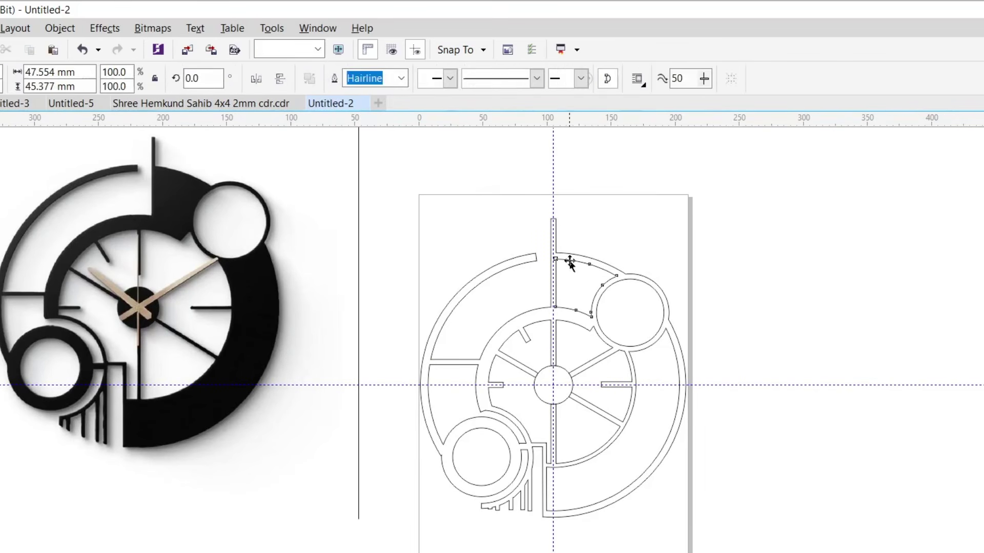
key("Delete")
left_click(671, 342)
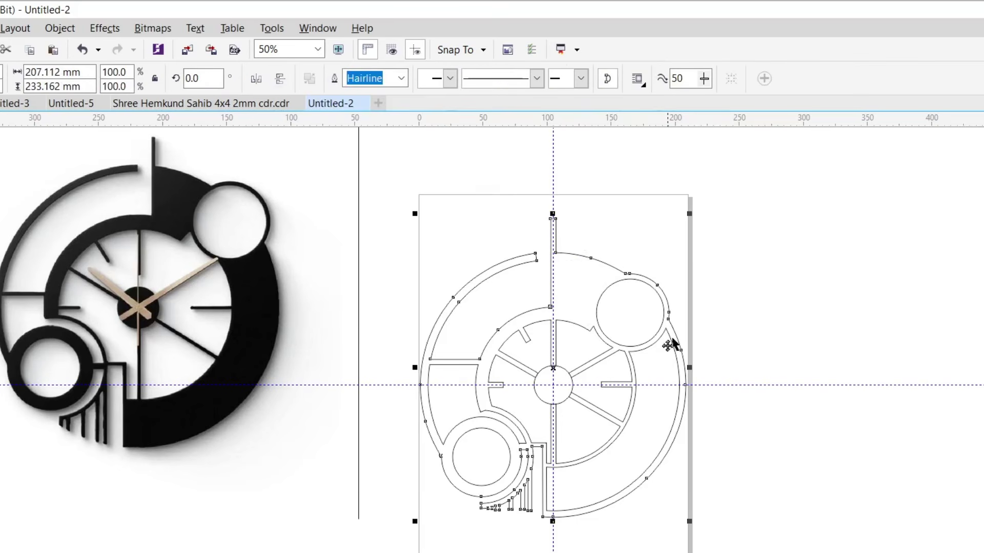
left_click(743, 326)
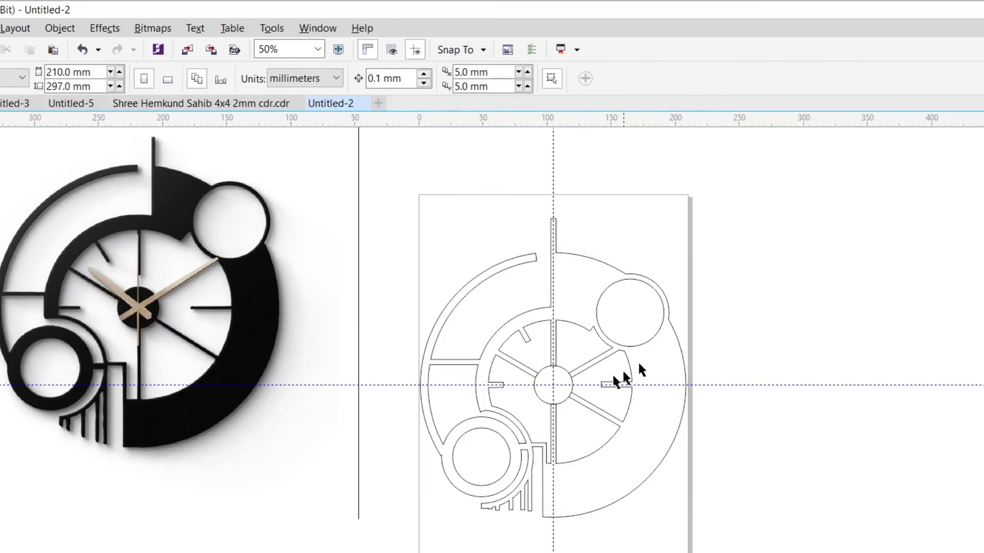
- Combine all the clock contours into one shape and fill it black
left_click_drag(395, 175, 713, 545)
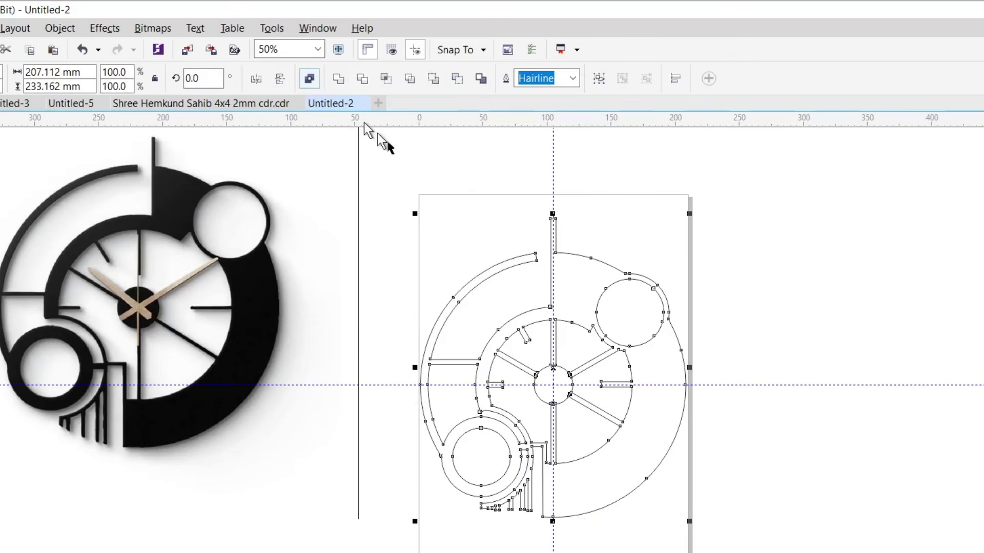
key("ctrl+l")
left_click(977, 131)
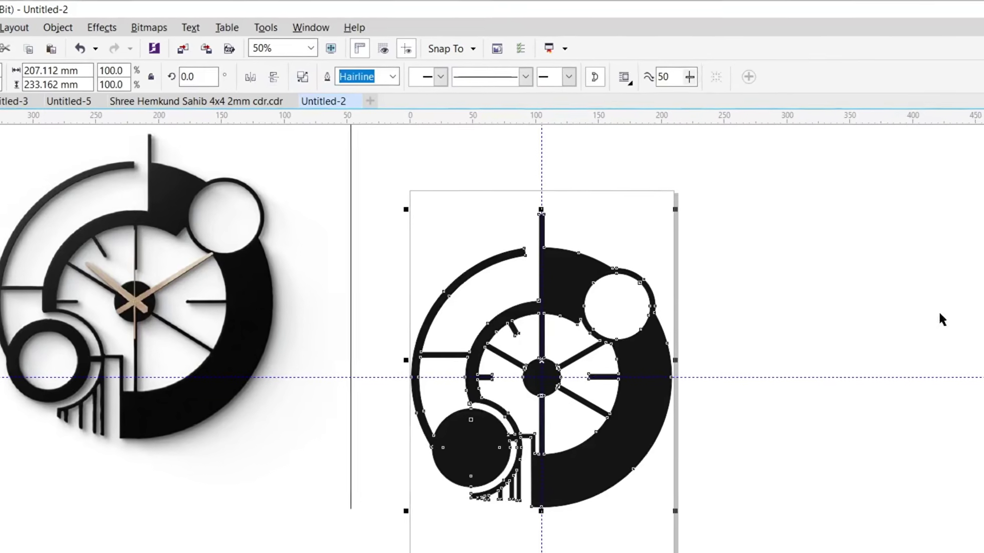
- Move the filled clock to the right so it straddles the page's right edge, and deselect it
left_click_drag(698, 382, 697, 381)
left_click(758, 448)
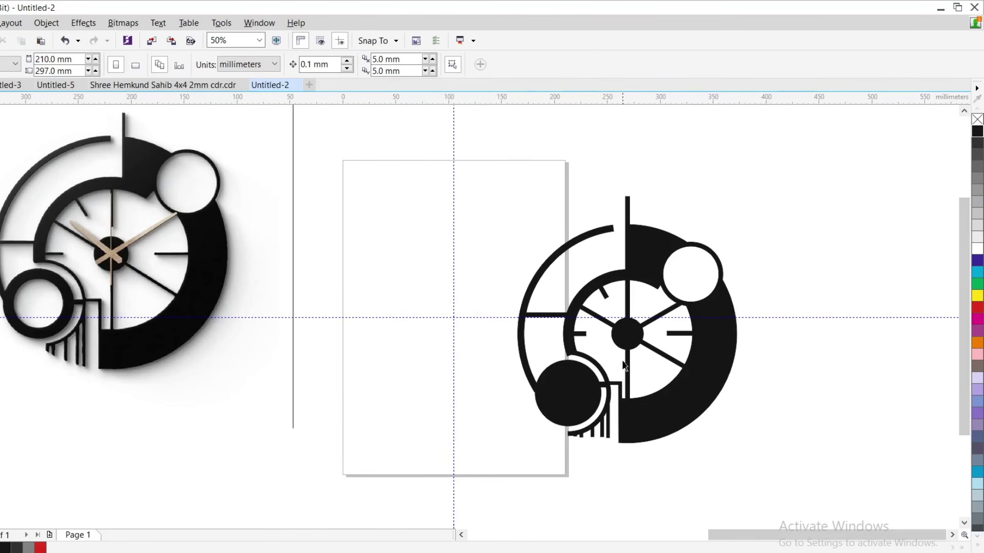
scroll(470, 341, "down", 2)
scroll(502, 388, "down", 1)
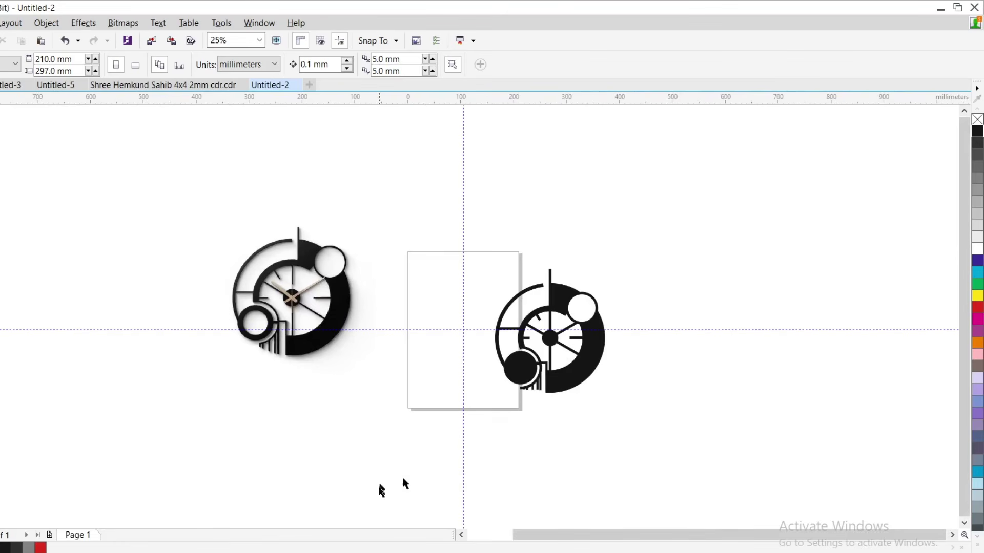
- Remove the finished clock's black fill and give its contours a red outline
left_click(594, 362)
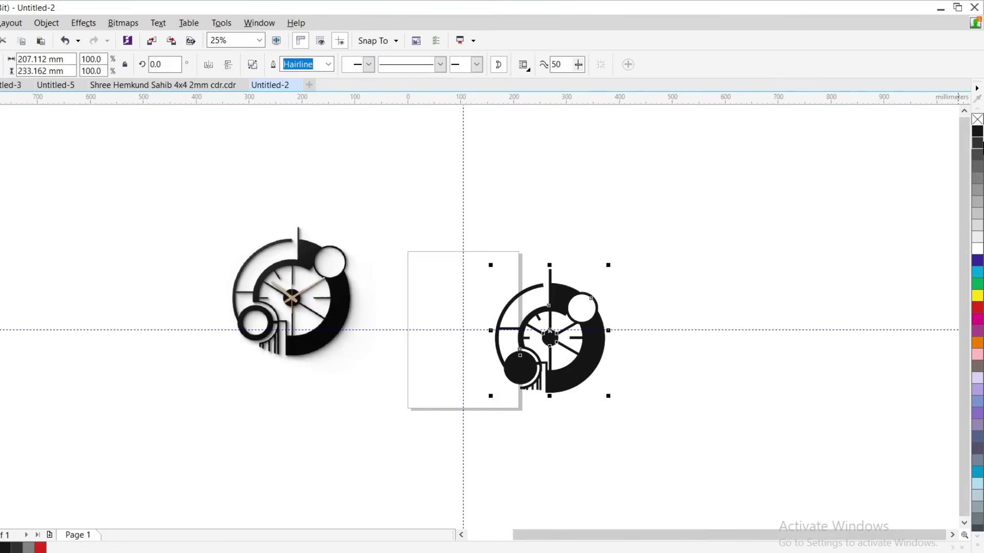
left_click(977, 119)
right_click(978, 320)
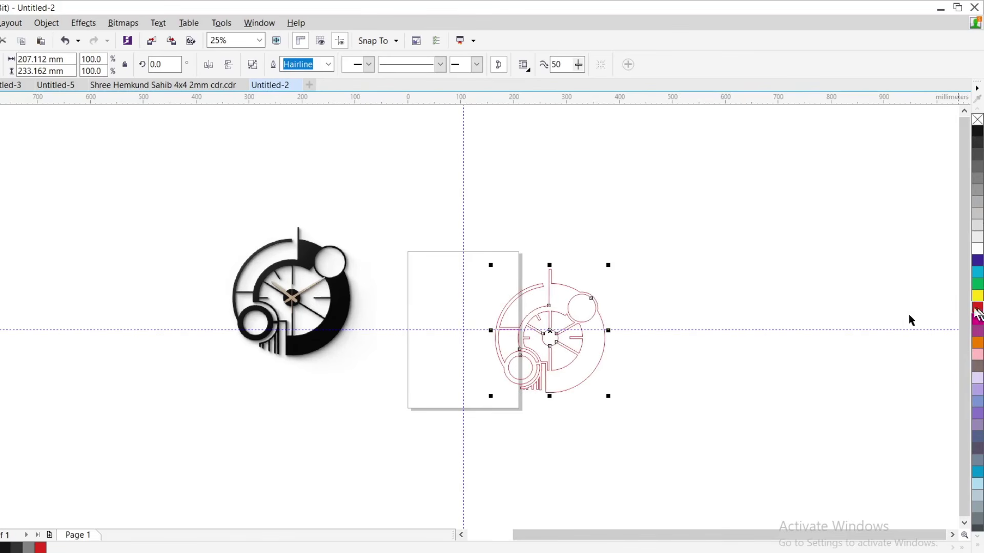
- Place a copy of the outlined clock below and to the left of it, straddling the page's lower-left corner, and fill it black
left_click_drag(582, 360, 438, 462)
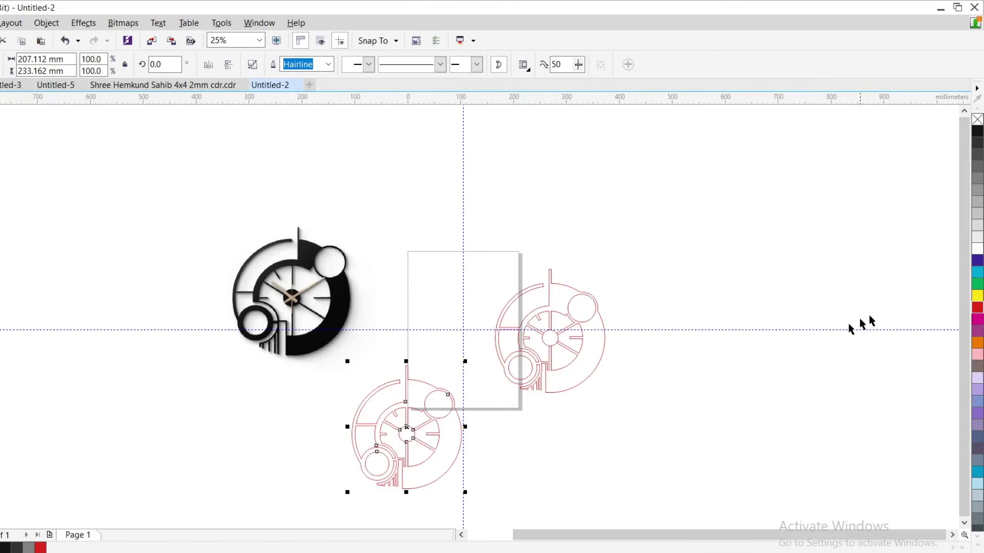
left_click(918, 320)
left_click(573, 458)
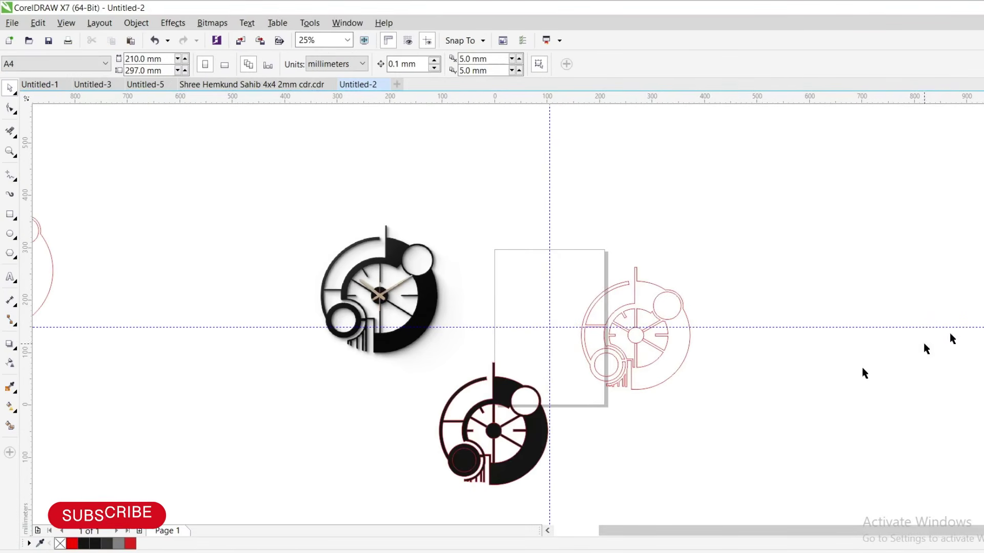
- Smart-fill the black clock copy's bands in red with a 0.2 mm black outline, and move the new red shape to its right
left_click(60, 543)
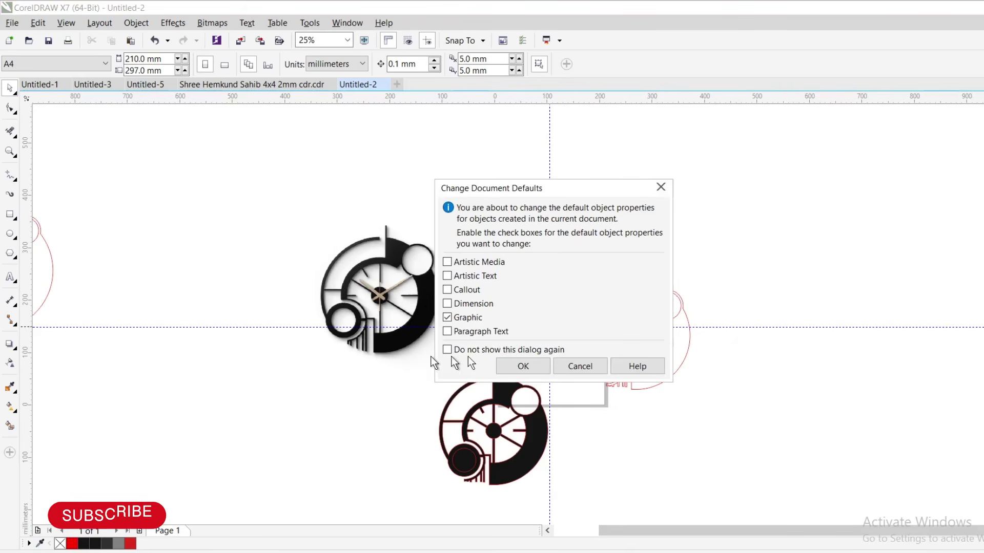
left_click(581, 367)
left_click(9, 426)
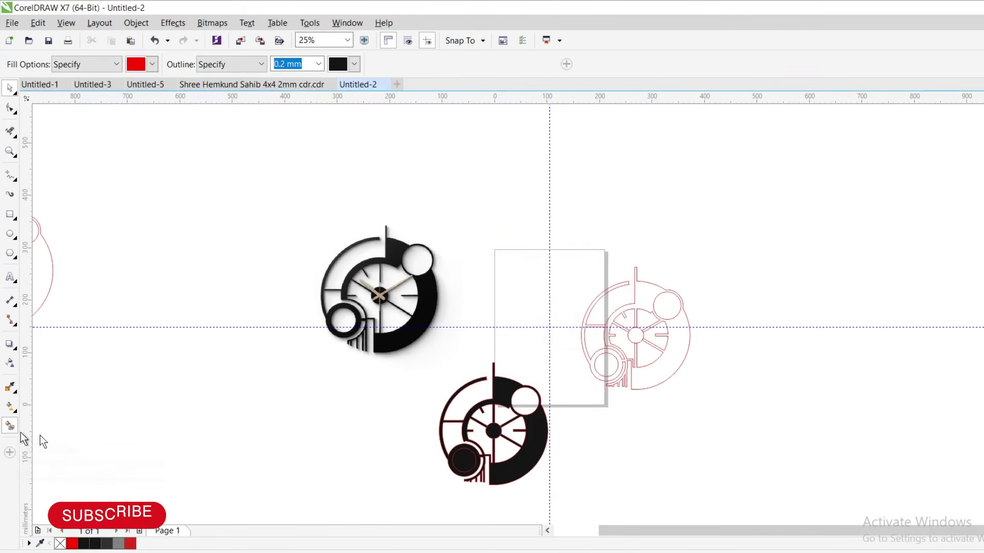
left_click(511, 471)
key("space")
left_click_drag(511, 471, 717, 489)
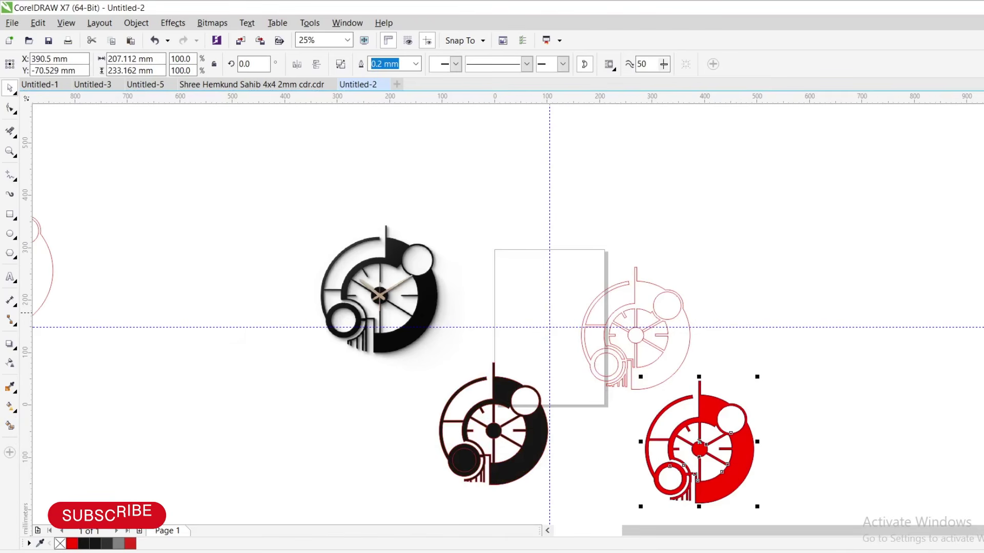